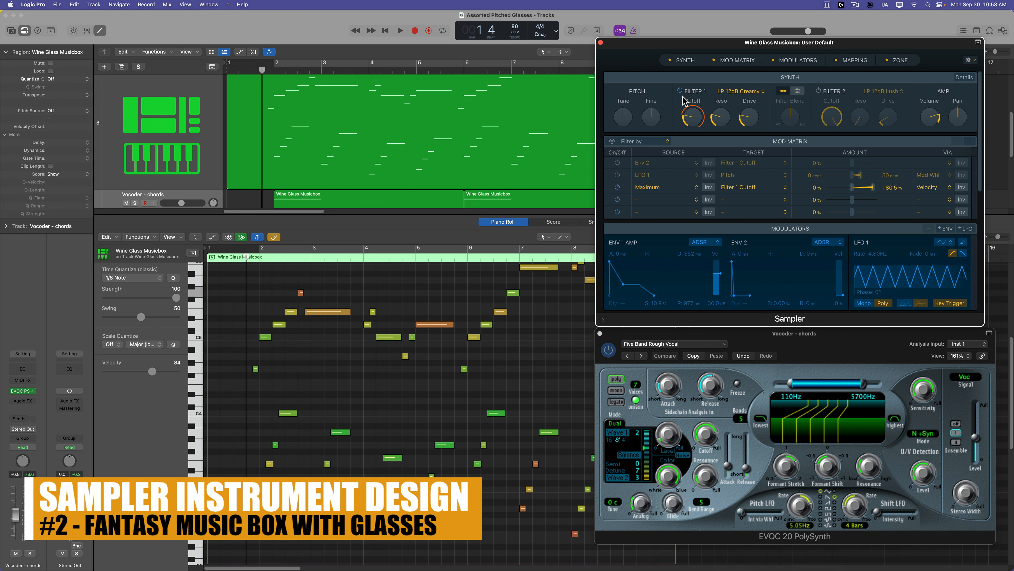
Play back the Wine Glass Musicbox arrangement with cycle mode switched on, then stop playback.
{"action": "mouse_move", "coordinate": [690, 123]}
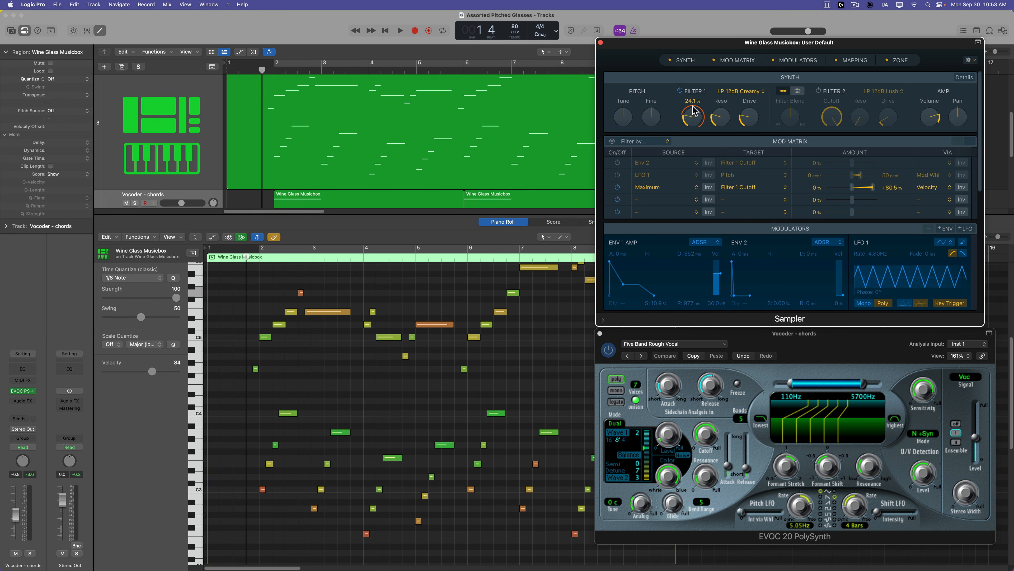
{"action": "left_click", "coordinate": [831, 346]}
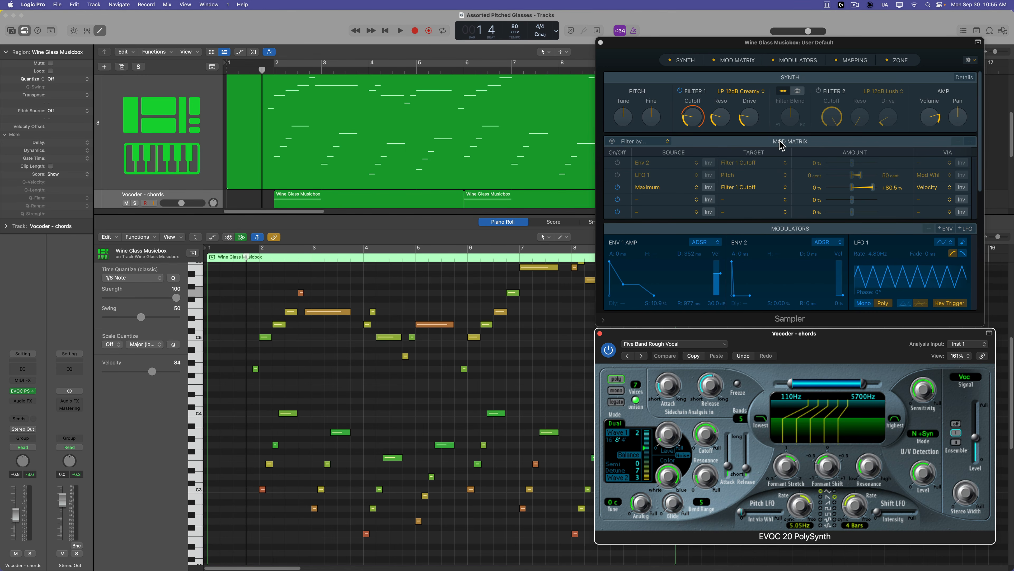
{"action": "key", "text": "space"}
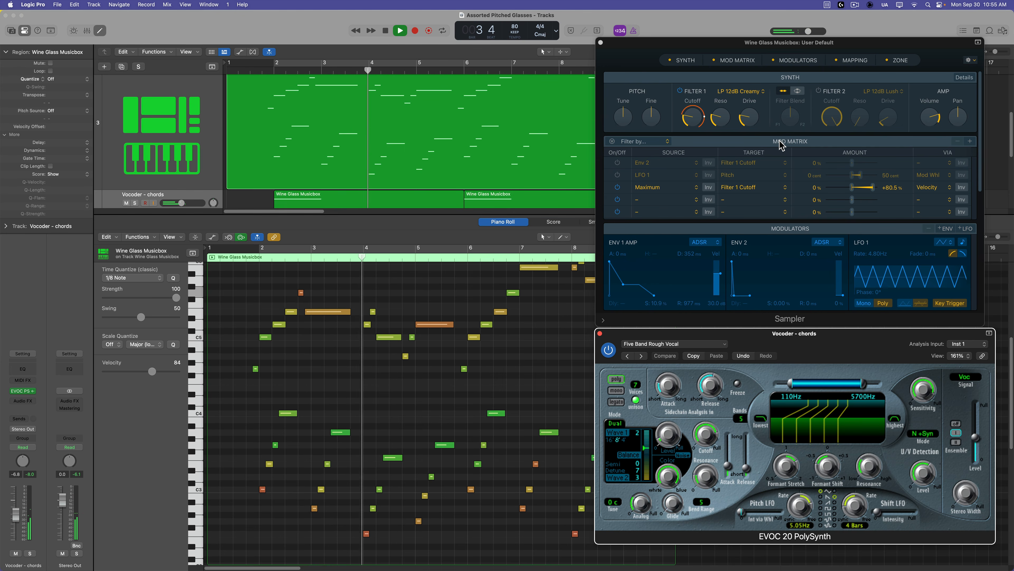
{"action": "key", "text": "c"}
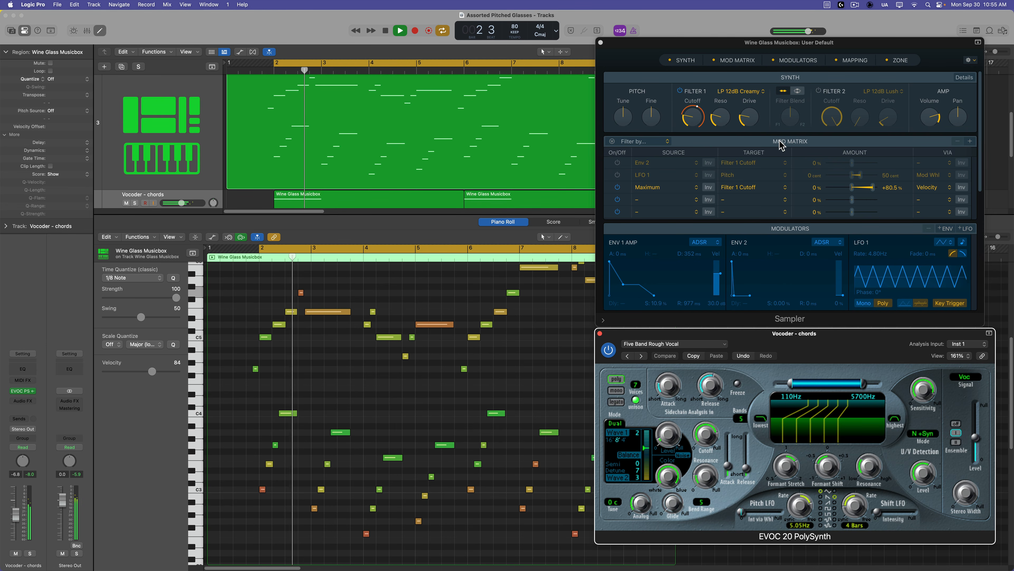
{"action": "key", "text": "space"}
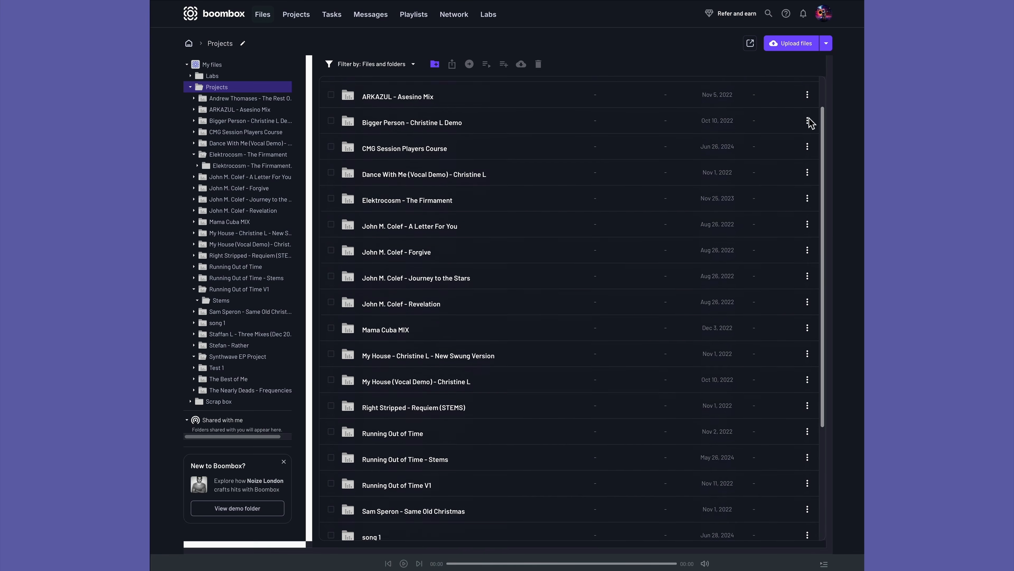
Browse the Boombox projects on the web, mobile app and the Boombox Sync download page.
{"action": "scroll", "coordinate": [807, 163], "scroll_direction": "down", "scroll_amount": 2}
{"action": "left_click", "coordinate": [476, 139]}
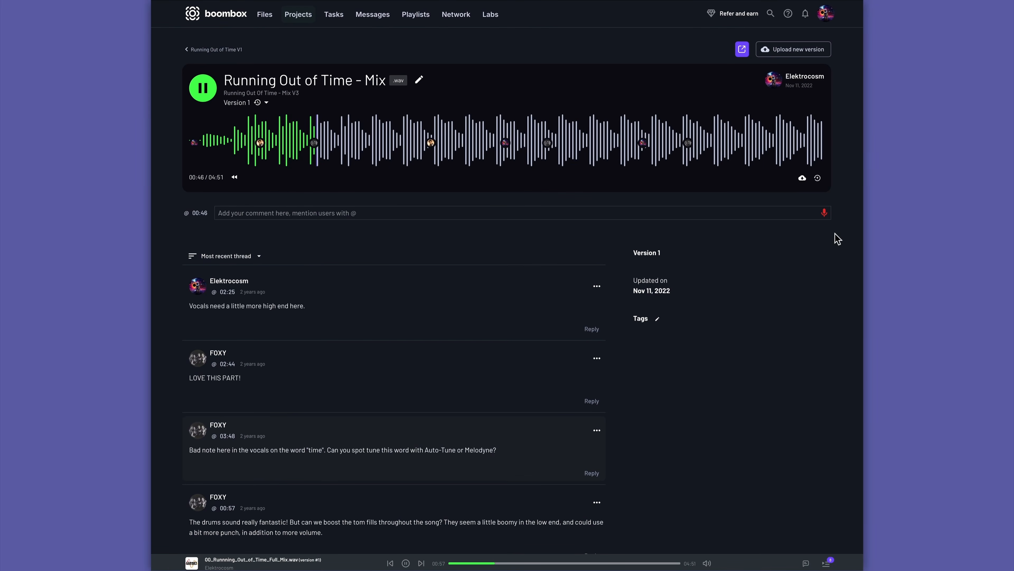
{"action": "scroll", "coordinate": [315, 156], "scroll_direction": "down", "scroll_amount": 5}
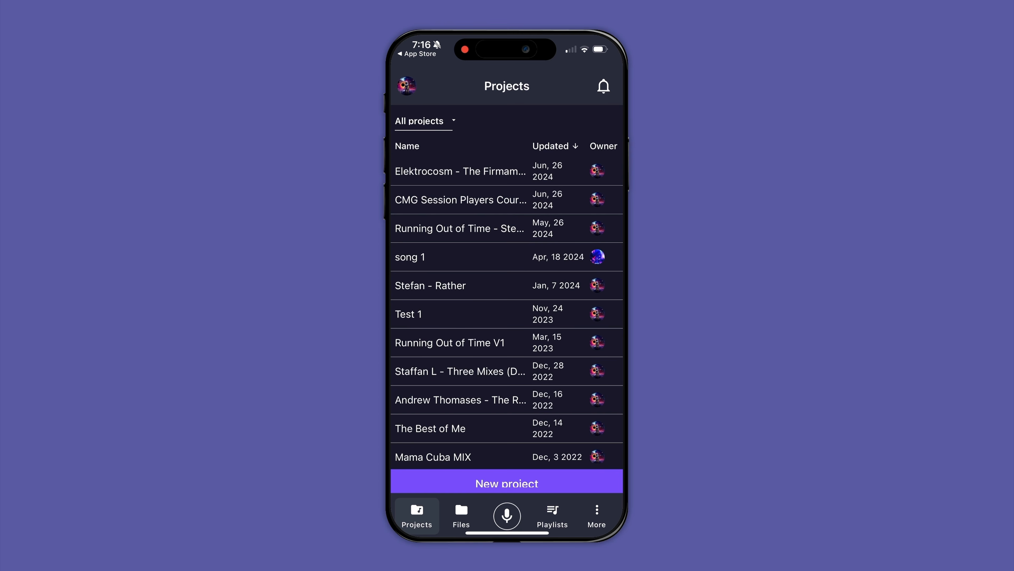
{"action": "scroll", "coordinate": [506, 312], "scroll_direction": "down", "scroll_amount": 10}
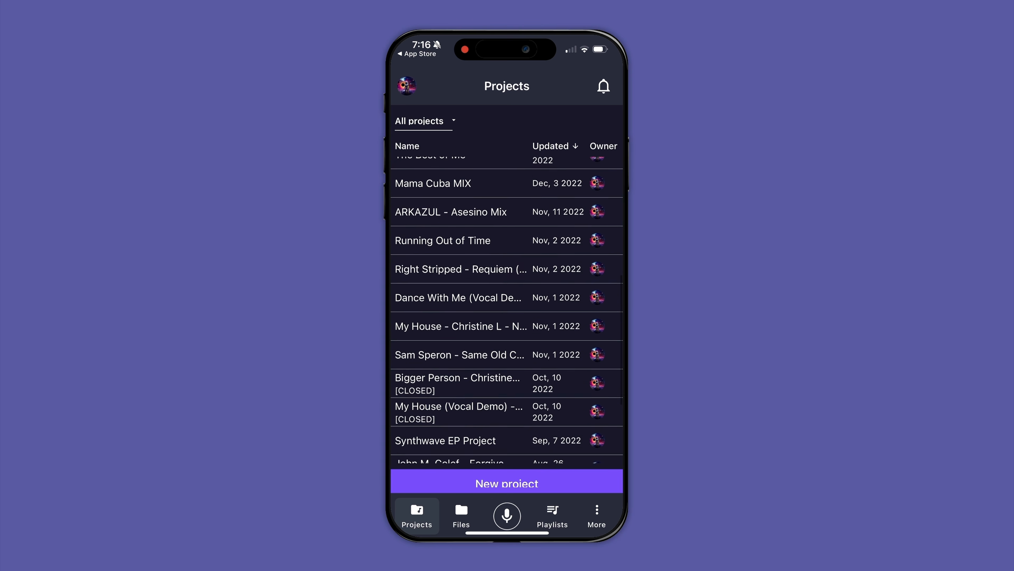
{"action": "left_click", "coordinate": [443, 241]}
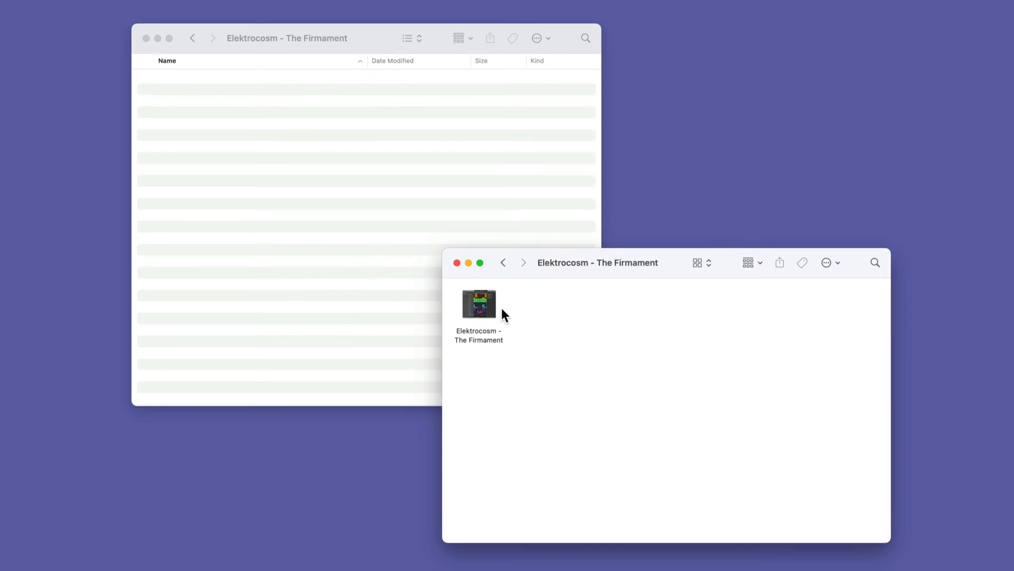
{"action": "left_click", "coordinate": [501, 313]}
{"action": "left_click_drag", "start_coordinate": [501, 314], "coordinate": [349, 164]}
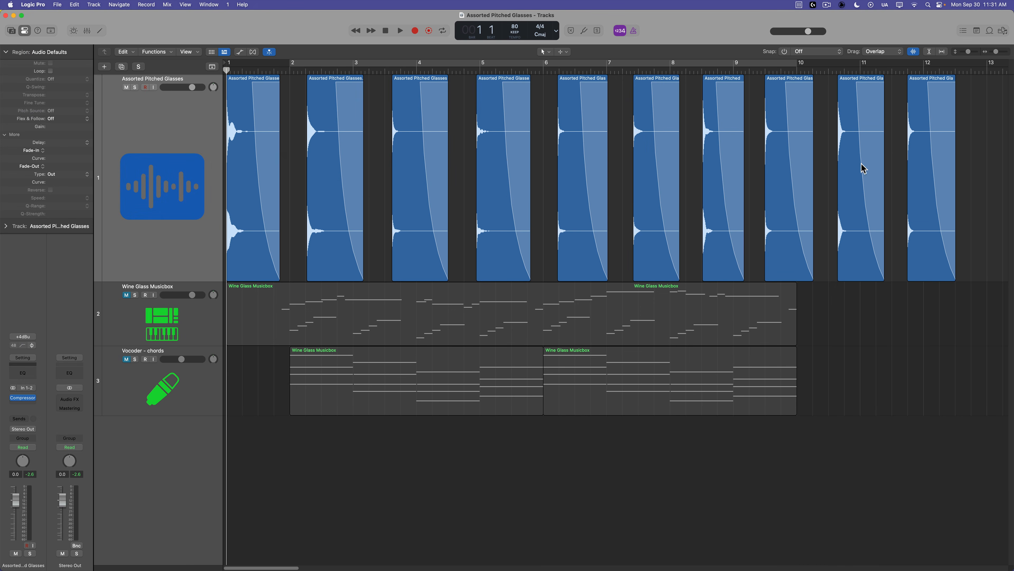
Open the Compressor on the Assorted Pitched Glasses track, switch it to the Meter view, and close it.
{"action": "left_click_drag", "start_coordinate": [973, 136], "coordinate": [251, 154]}
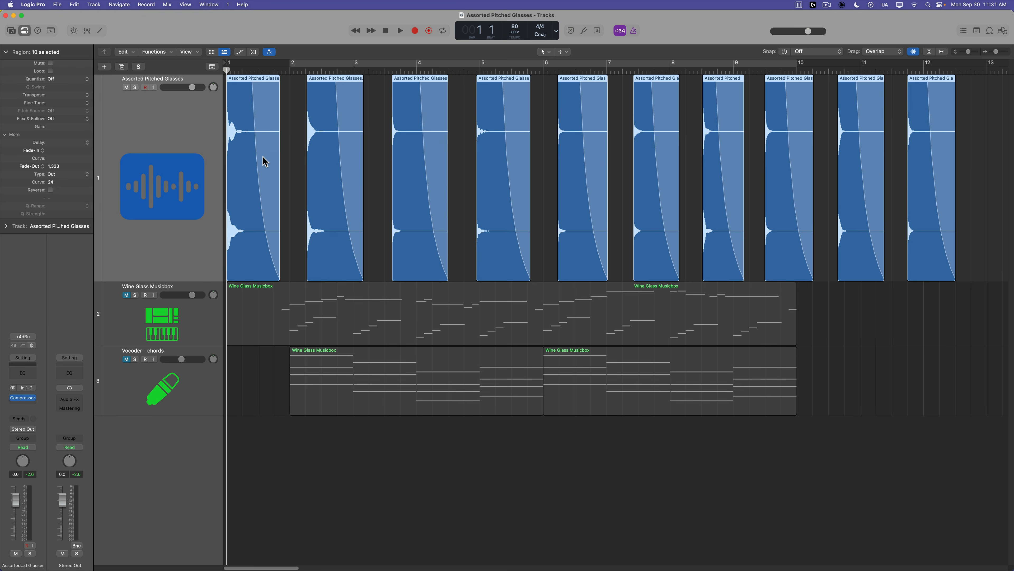
{"action": "left_click", "coordinate": [293, 188]}
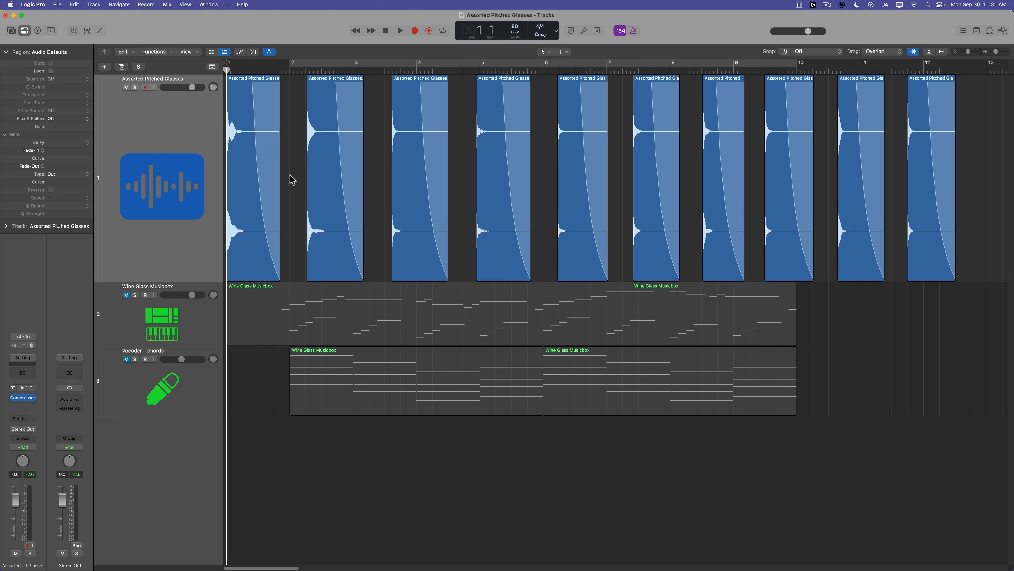
{"action": "left_click", "coordinate": [23, 398]}
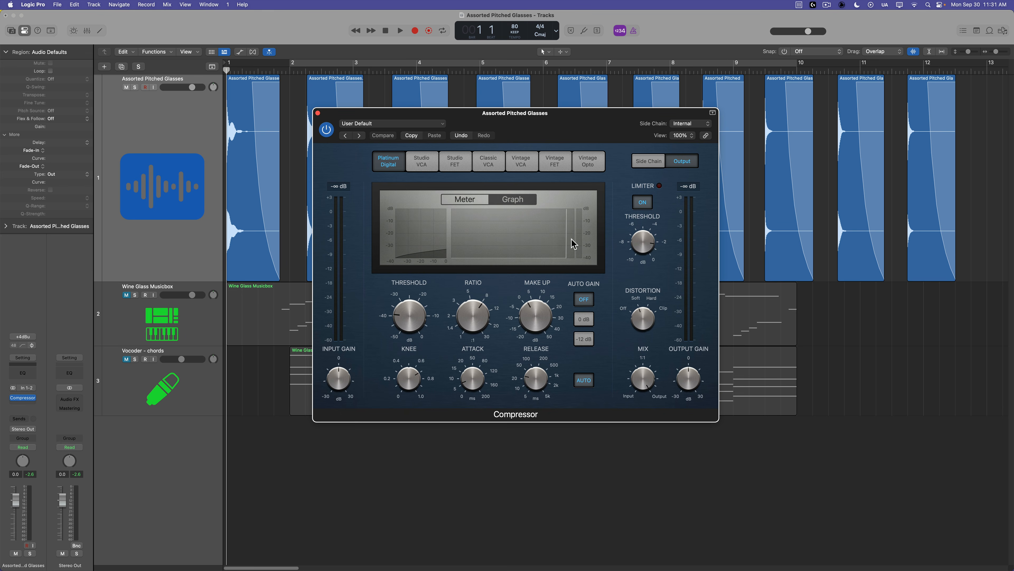
{"action": "left_click", "coordinate": [465, 199]}
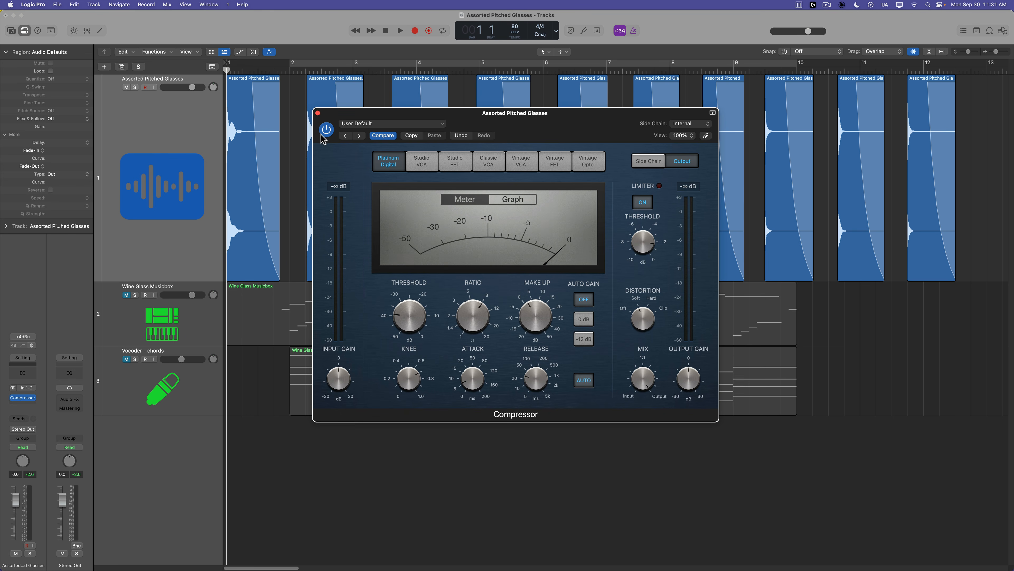
{"action": "left_click", "coordinate": [318, 113]}
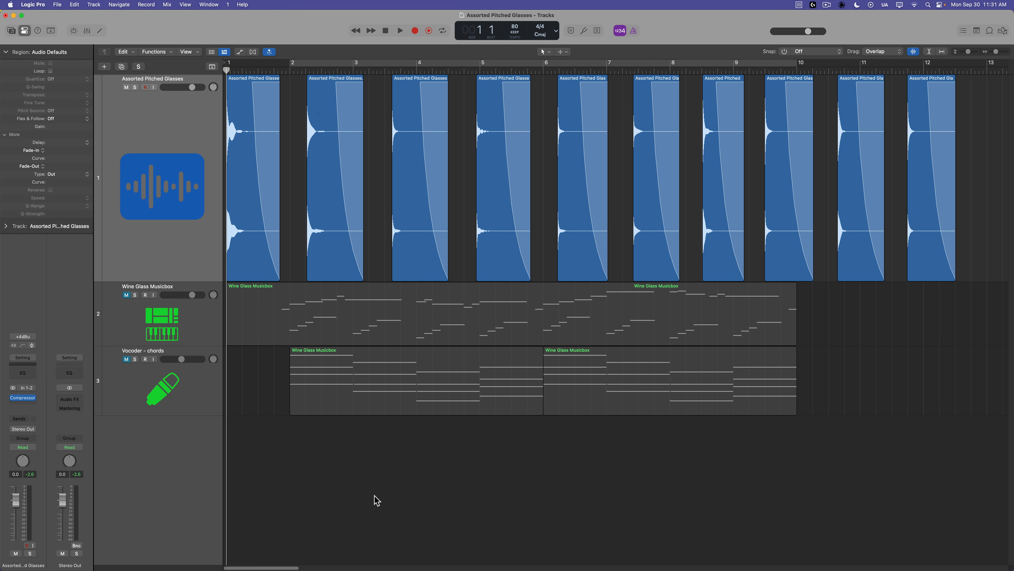
Play the Assorted Pitched Glasses track, jumping the playhead to each glass sample in turn, then return to the start.
{"action": "key", "text": "space"}
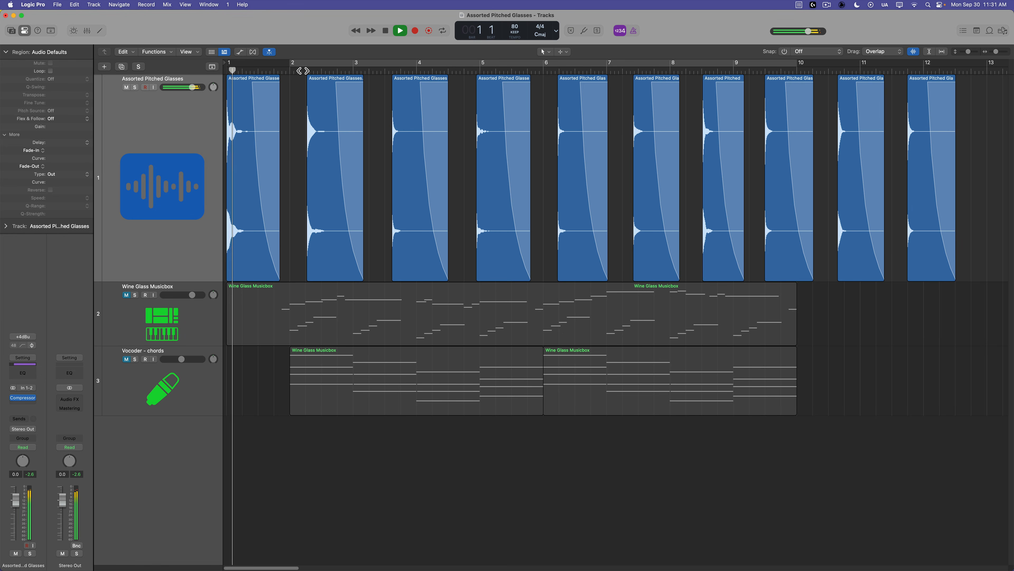
{"action": "left_click", "coordinate": [387, 70]}
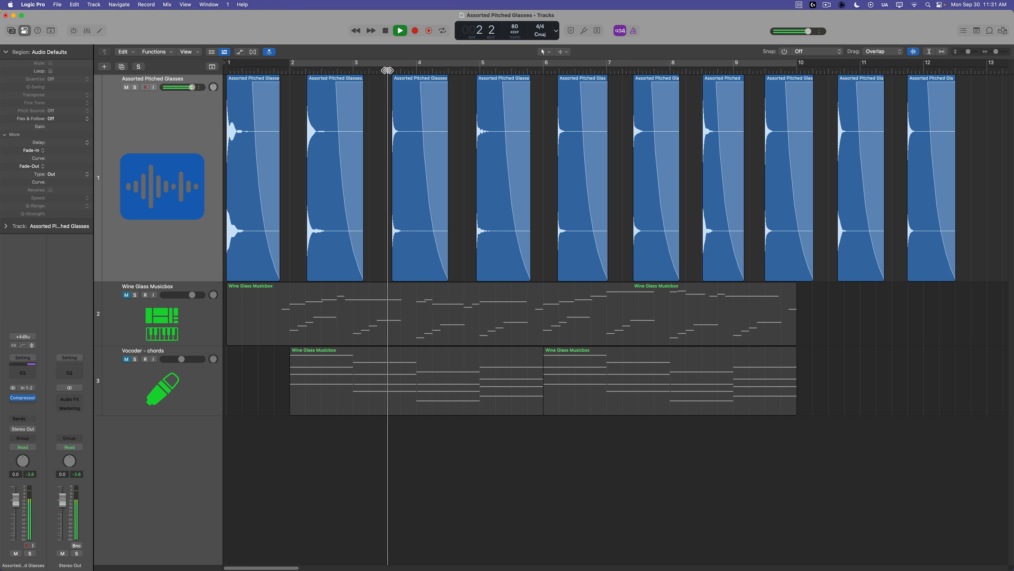
{"action": "left_click", "coordinate": [473, 70]}
{"action": "left_click", "coordinate": [561, 70]}
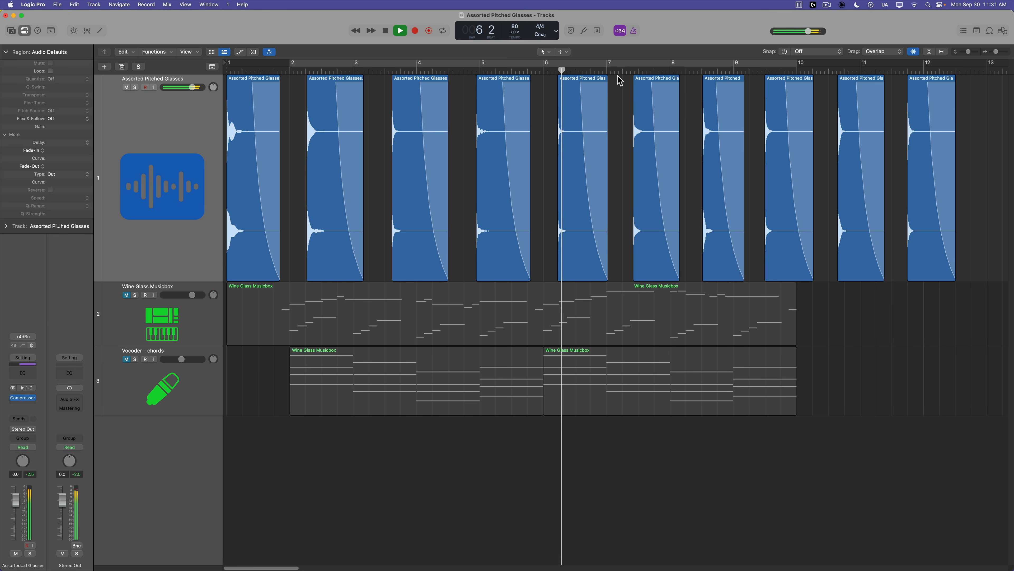
{"action": "left_click", "coordinate": [637, 71]}
{"action": "left_click", "coordinate": [697, 71]}
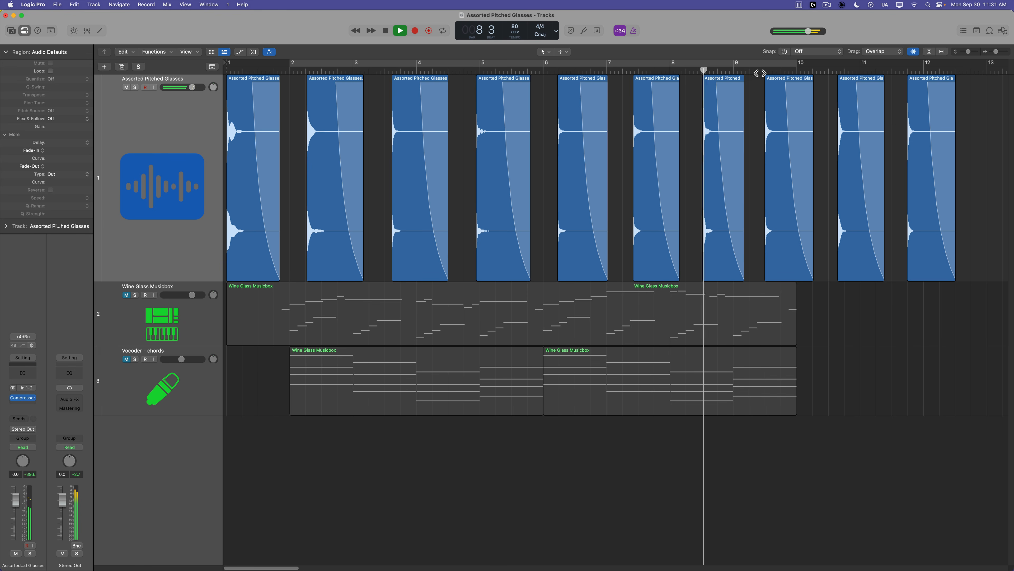
{"action": "left_click", "coordinate": [761, 70]}
{"action": "left_click", "coordinate": [833, 70]}
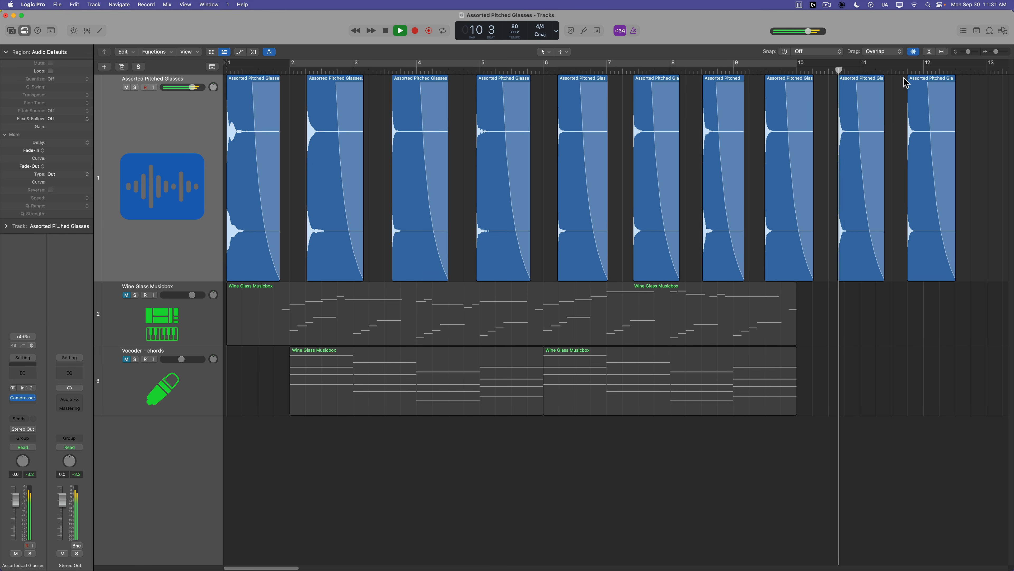
{"action": "left_click", "coordinate": [904, 70]}
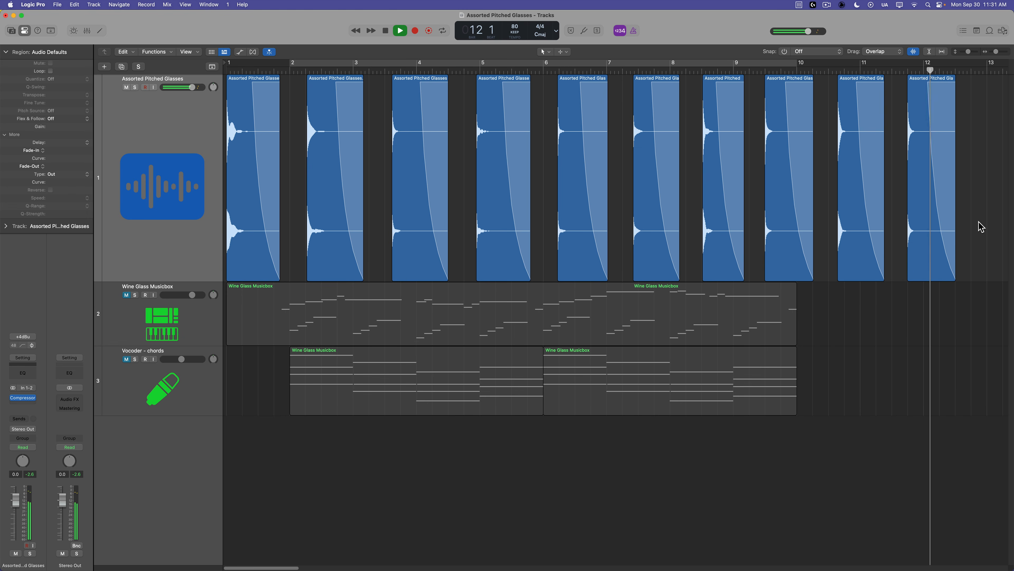
{"action": "key", "text": "space"}
{"action": "key", "text": "Return"}
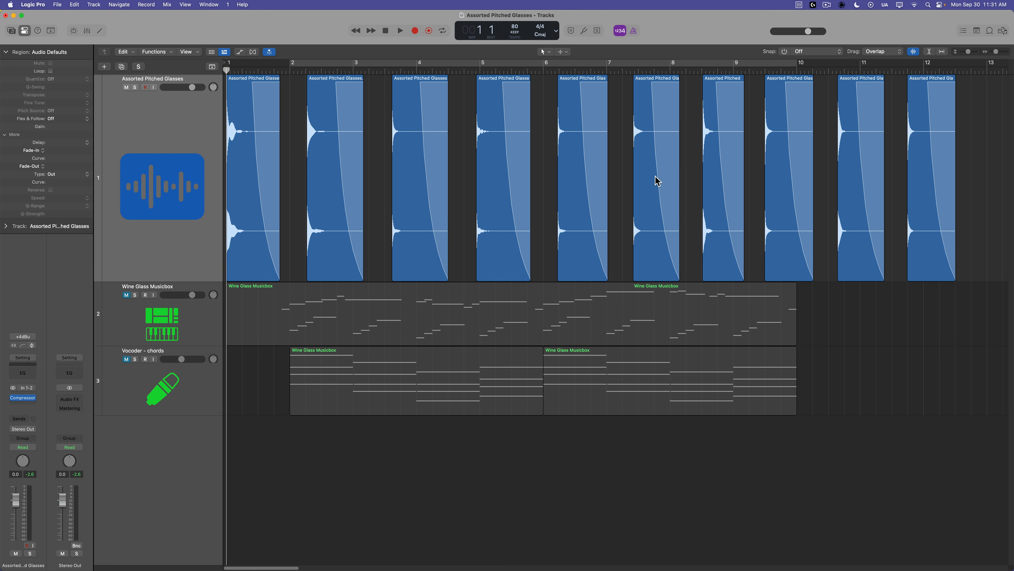
Select all regions on the Assorted Pitched Glasses track and bounce them in place to a new track.
{"action": "left_click", "coordinate": [200, 136]}
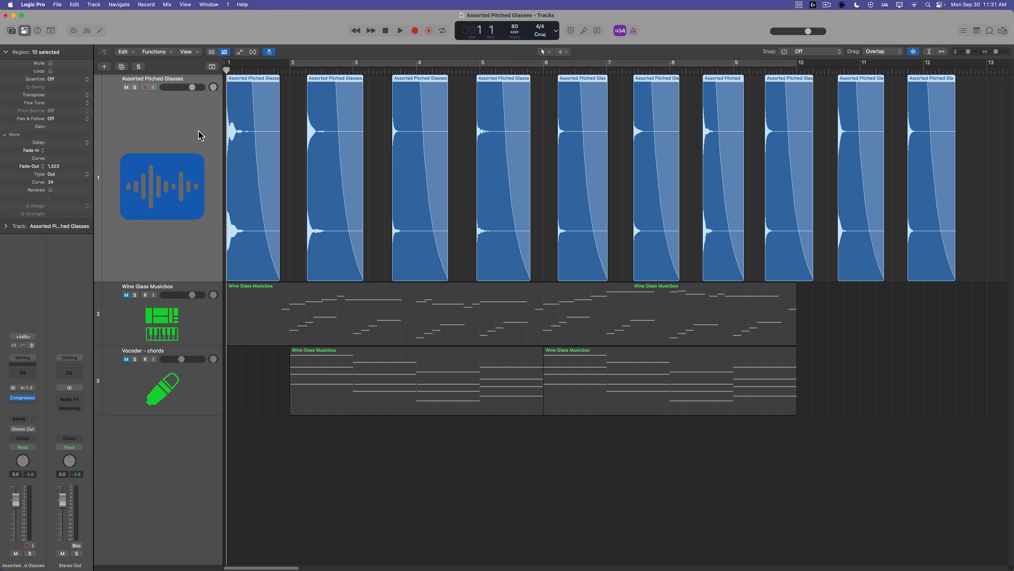
{"action": "left_click", "coordinate": [898, 362]}
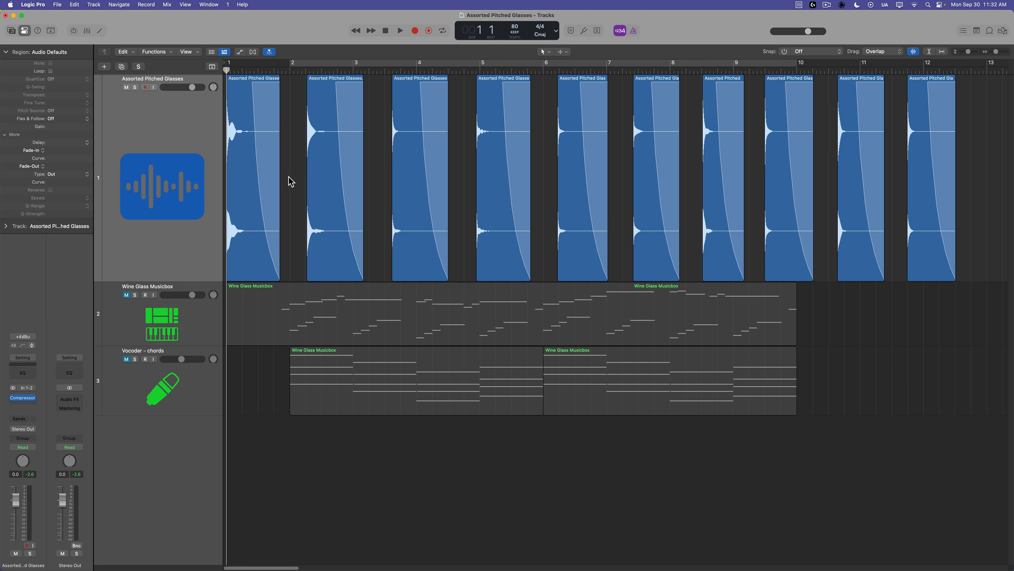
{"action": "left_click", "coordinate": [159, 139]}
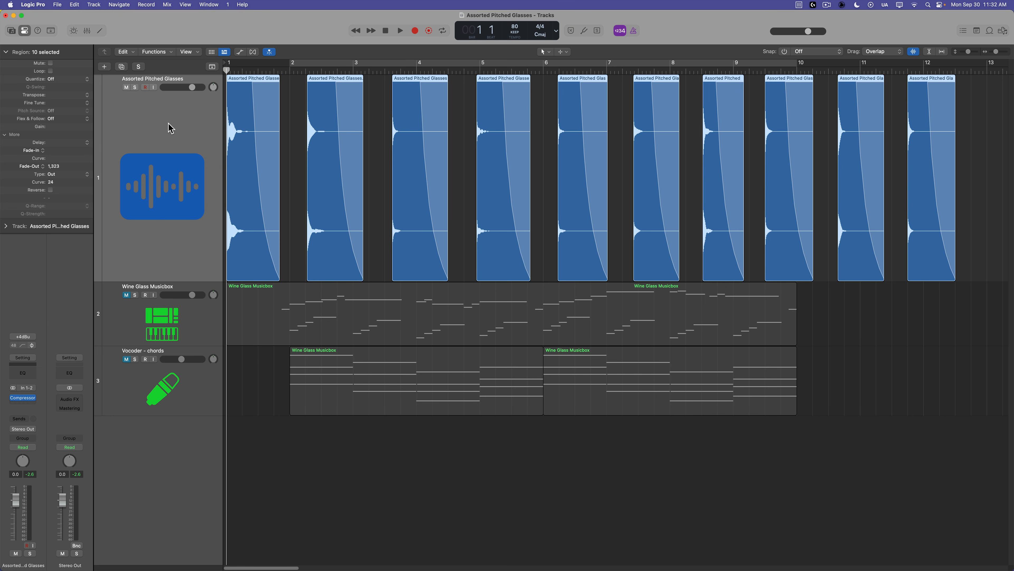
{"action": "key", "text": "ctrl+b"}
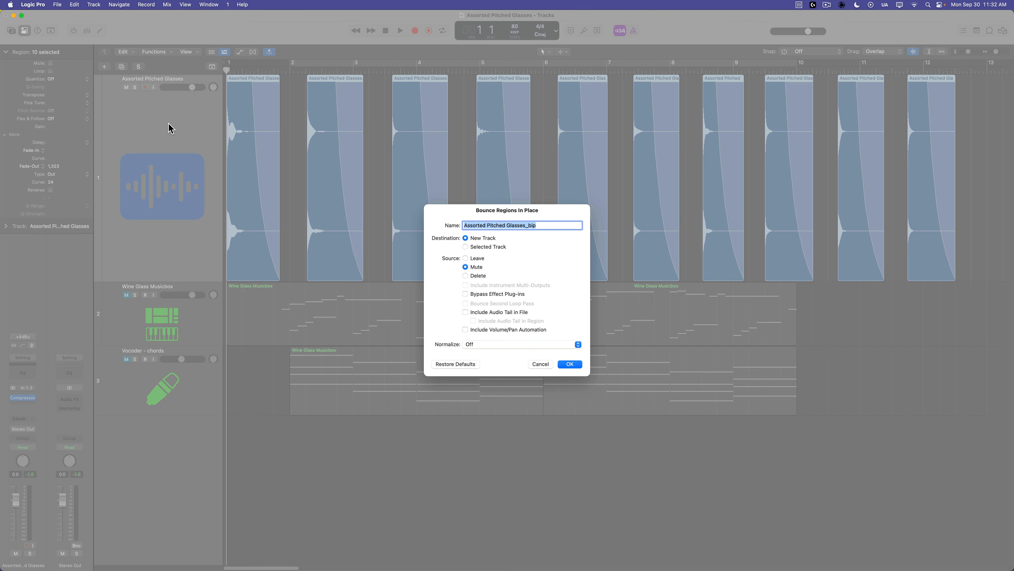
{"action": "key", "text": "Return"}
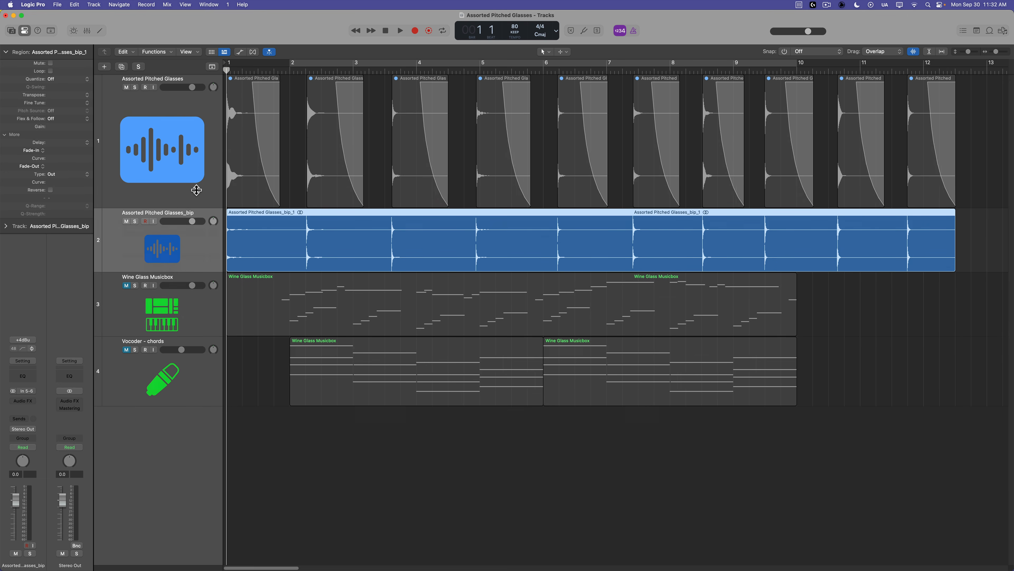
Enlarge the height of the new Assorted Pitched Glasses_bip track.
{"action": "left_click_drag", "start_coordinate": [186, 282], "coordinate": [195, 344]}
{"action": "left_click", "coordinate": [839, 476]}
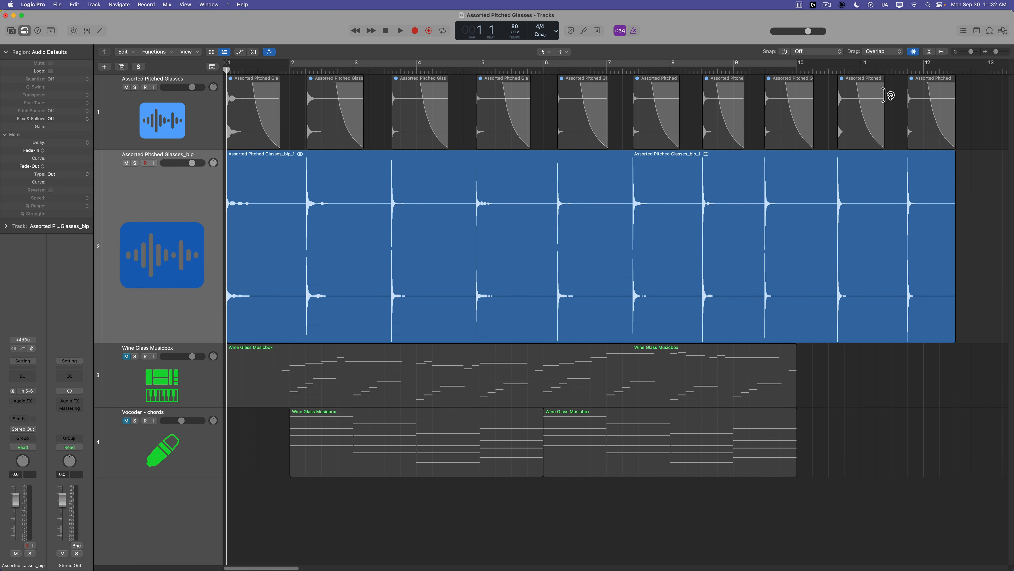
{"action": "left_click", "coordinate": [913, 53]}
Reassign the Slice at Transient Markers key command to ⌥⇧⌘T using Learn by Key Position.
{"action": "left_click", "coordinate": [33, 4]}
{"action": "mouse_move", "coordinate": [43, 47]}
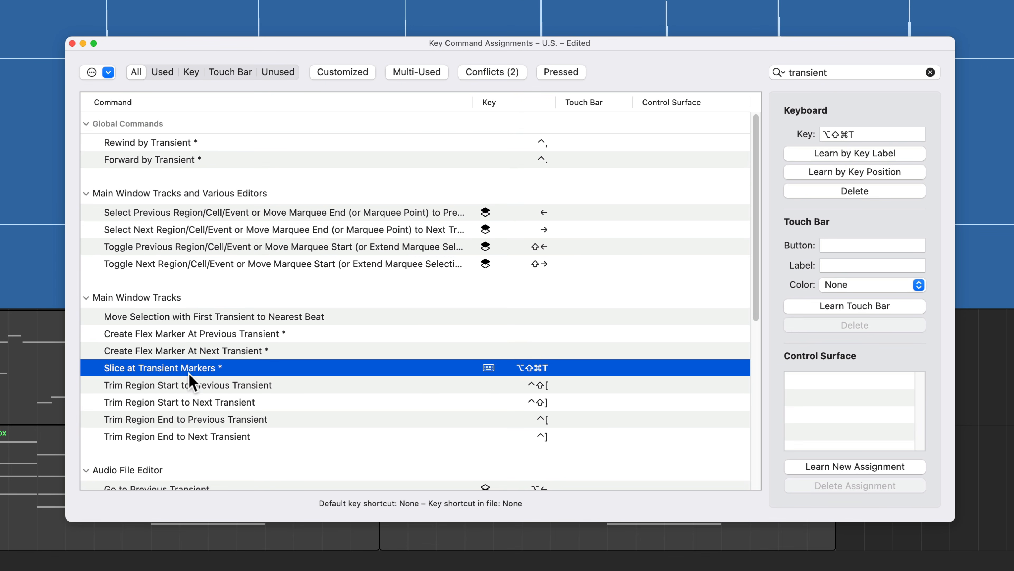
{"action": "left_click", "coordinate": [886, 191]}
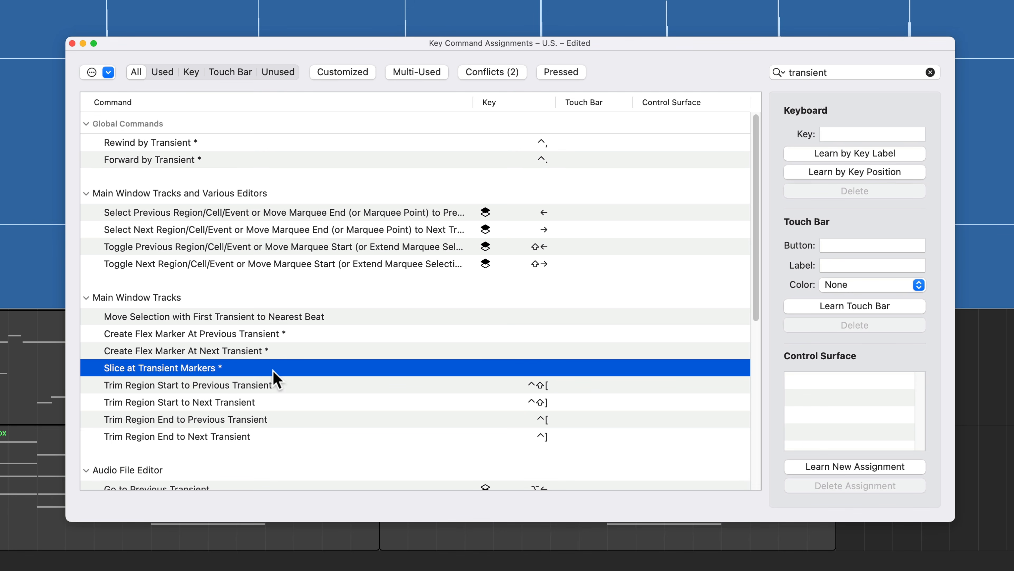
{"action": "left_click", "coordinate": [810, 172]}
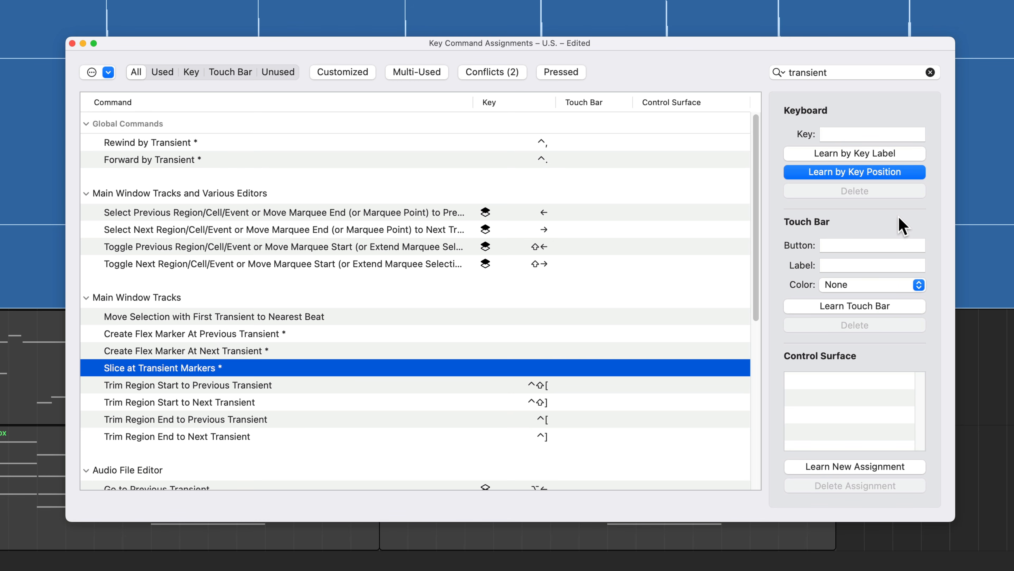
{"action": "key", "text": "alt+shift+super+t"}
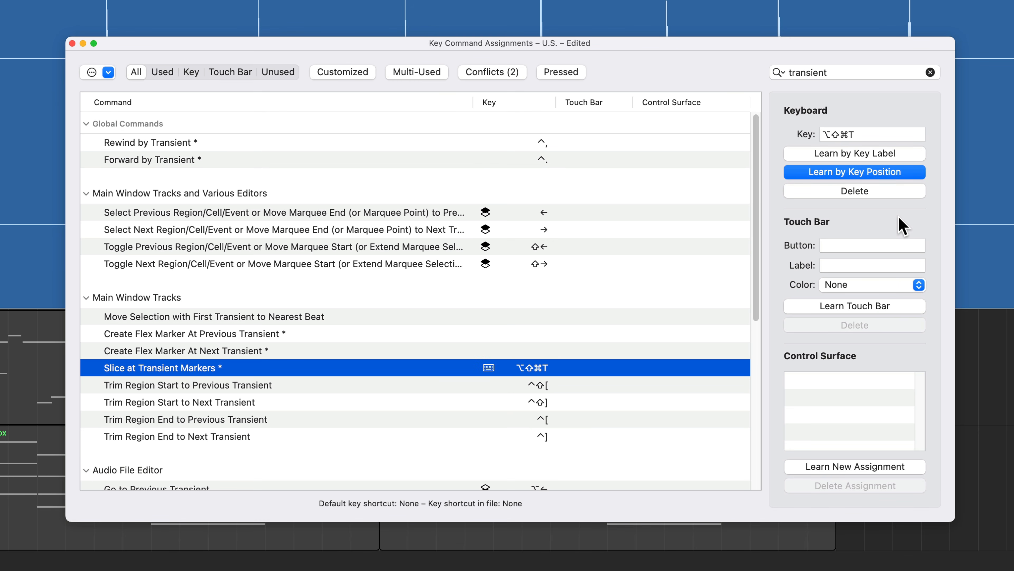
{"action": "left_click", "coordinate": [72, 43]}
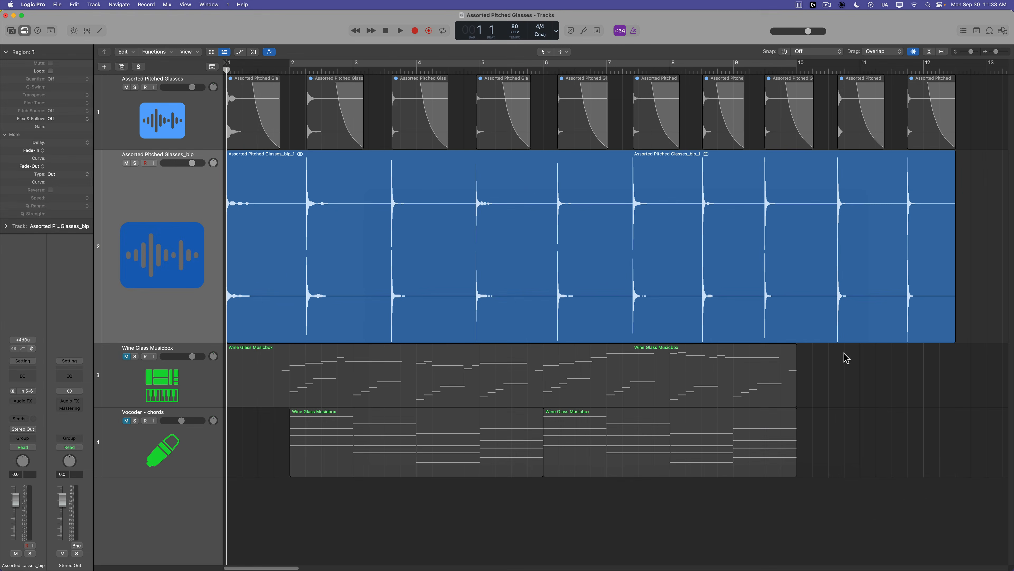
Select the bounced glasses region and slice it at its transient markers.
{"action": "left_click", "coordinate": [643, 236]}
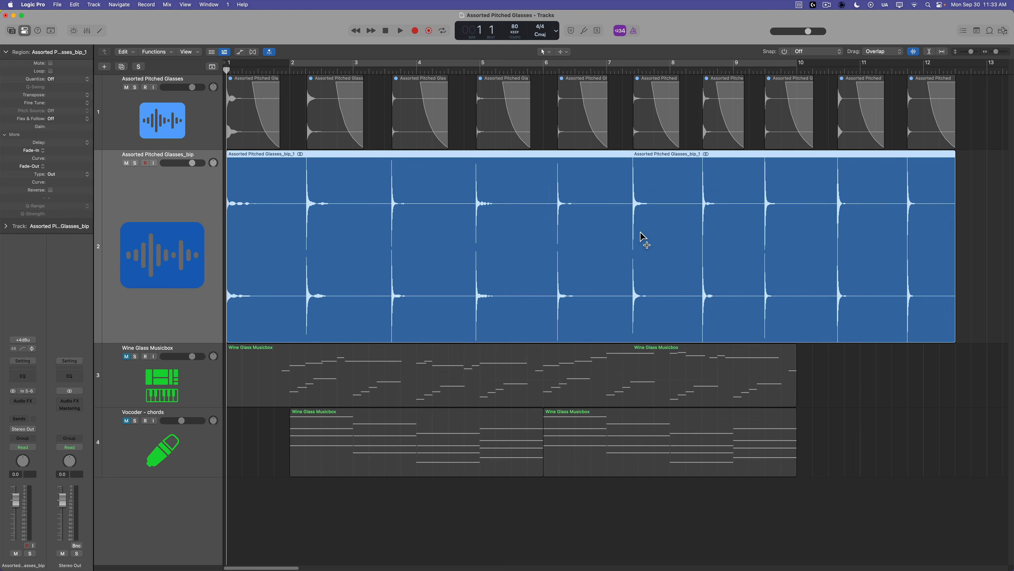
{"action": "key", "text": "alt+shift+super+t"}
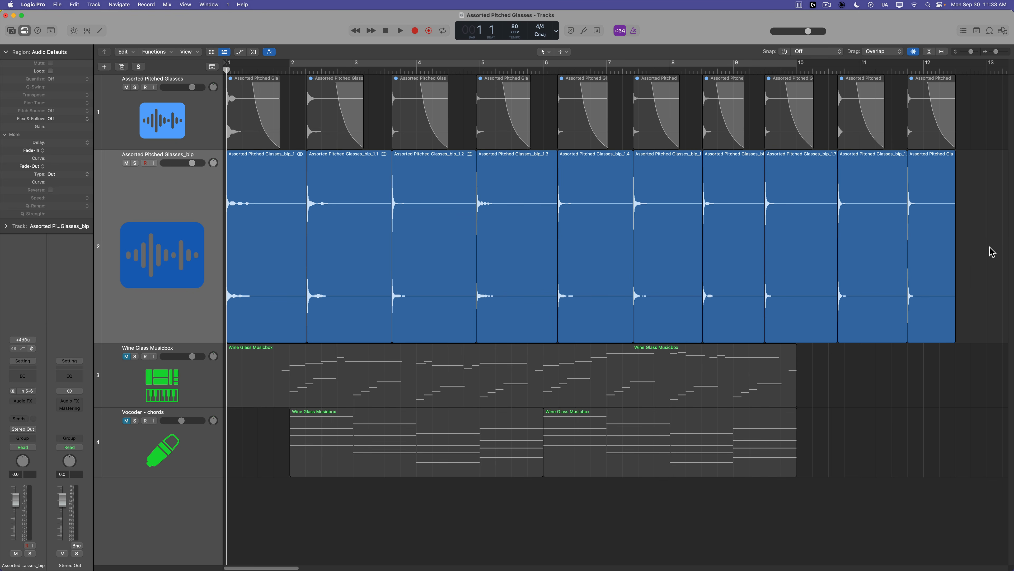
Select all the sliced glass regions and move the bounced track below the Musicbox and Vocoder tracks.
{"action": "left_click_drag", "start_coordinate": [995, 227], "coordinate": [277, 240]}
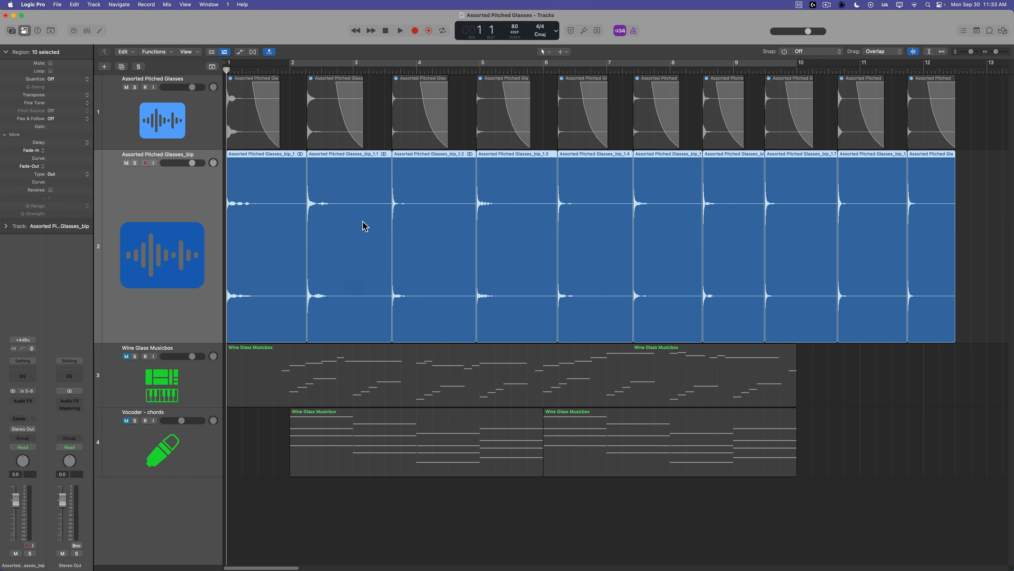
{"action": "left_click", "coordinate": [990, 273]}
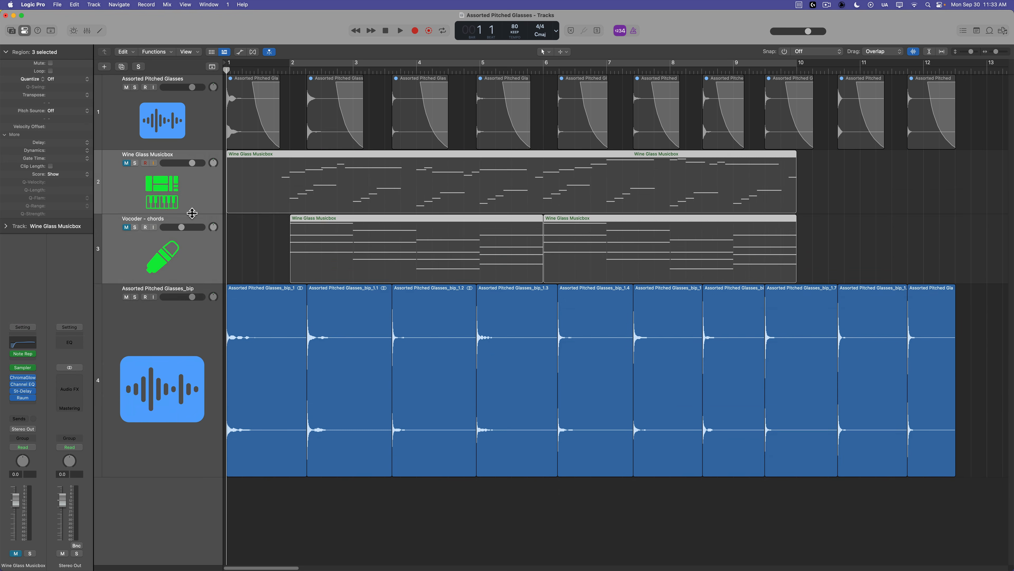
{"action": "left_click_drag", "start_coordinate": [193, 214], "coordinate": [192, 154]}
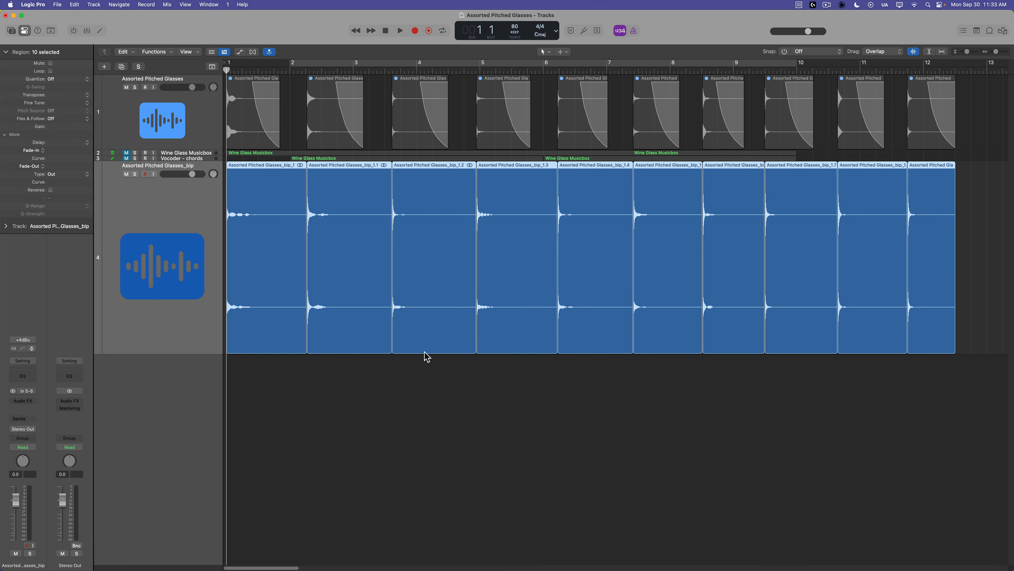
Drag the sliced regions into the track list to create a new Sampler (Optimized Map) instrument track.
{"action": "left_click_drag", "start_coordinate": [983, 240], "coordinate": [172, 384]}
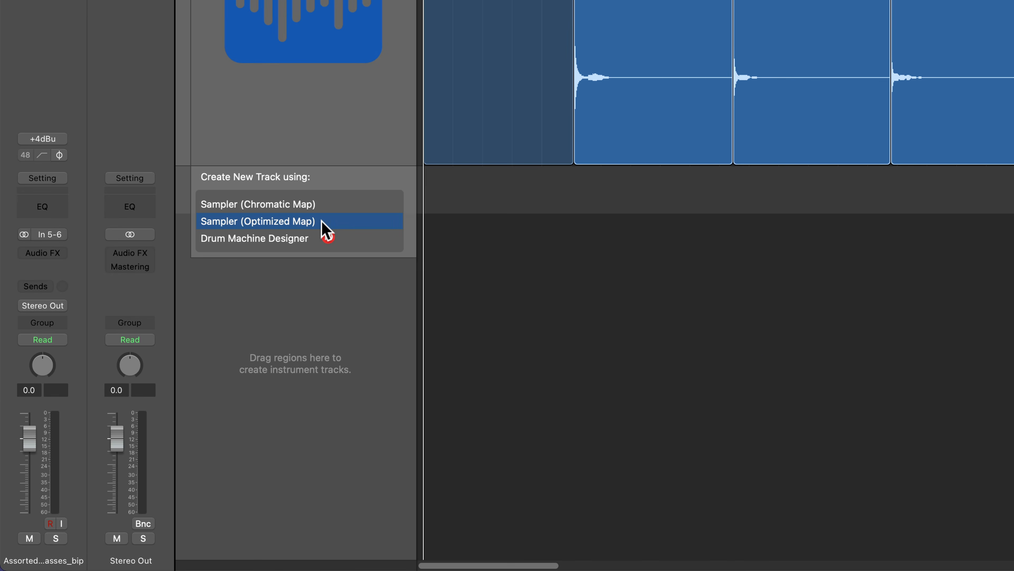
{"action": "left_click_drag", "start_coordinate": [321, 221], "coordinate": [333, 220]}
{"action": "left_click_drag", "start_coordinate": [333, 228], "coordinate": [335, 229]}
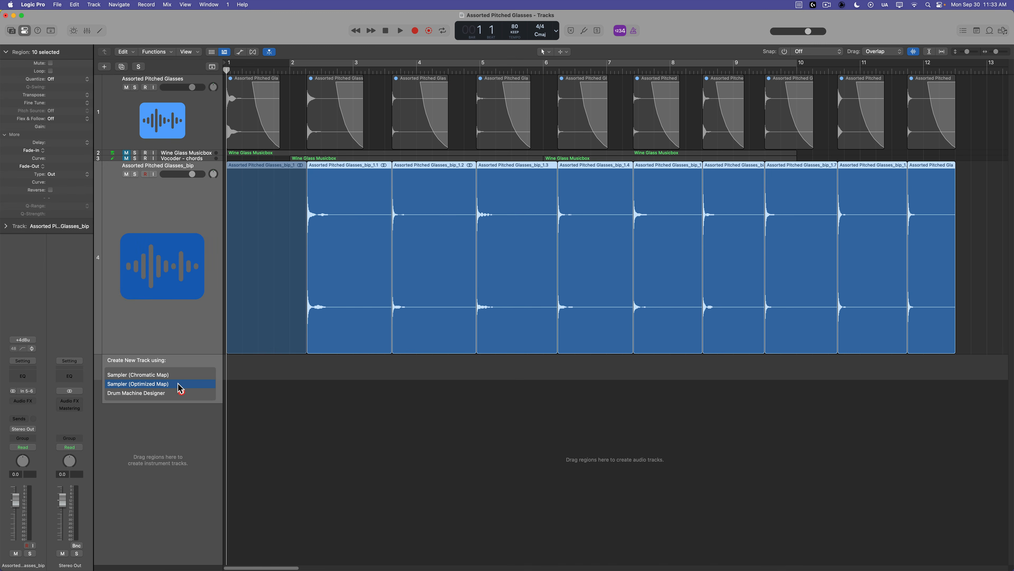
{"action": "left_click_drag", "start_coordinate": [178, 385], "coordinate": [178, 384]}
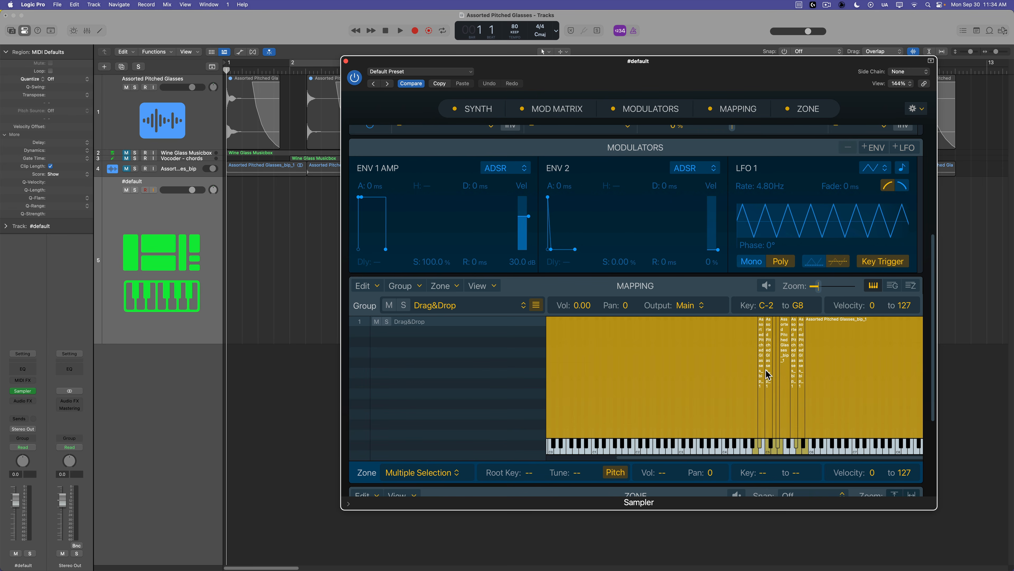
Examine how the sliced samples are mapped across the keyboard in the Sampler's Mapping editor.
{"action": "left_click", "coordinate": [911, 286]}
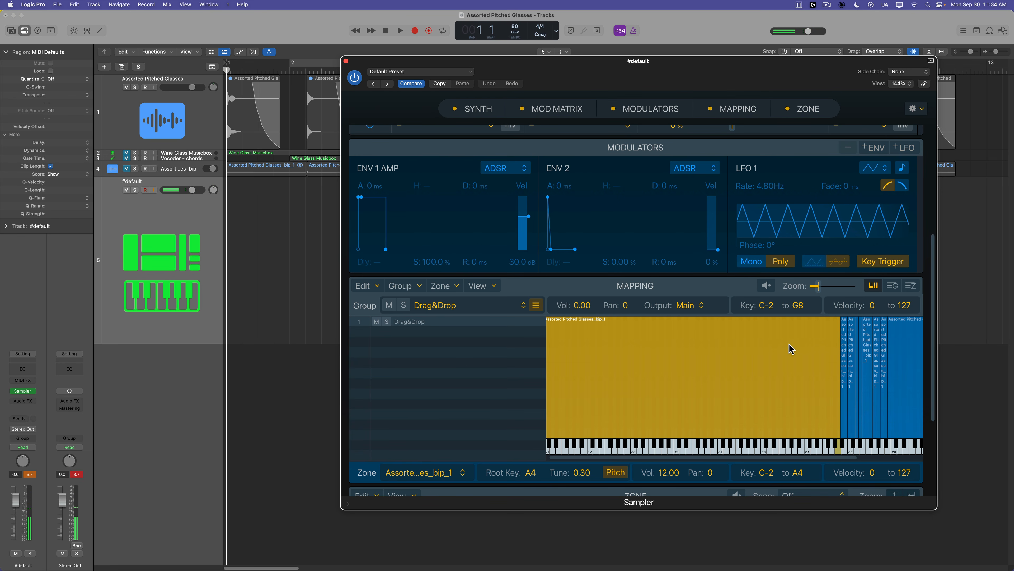
{"action": "scroll", "coordinate": [817, 418], "scroll_direction": "right", "scroll_amount": 2}
{"action": "scroll", "coordinate": [817, 417], "scroll_direction": "down", "scroll_amount": 2}
{"action": "scroll", "coordinate": [833, 451], "scroll_direction": "up", "scroll_amount": 2}
{"action": "scroll", "coordinate": [833, 459], "scroll_direction": "right", "scroll_amount": 5}
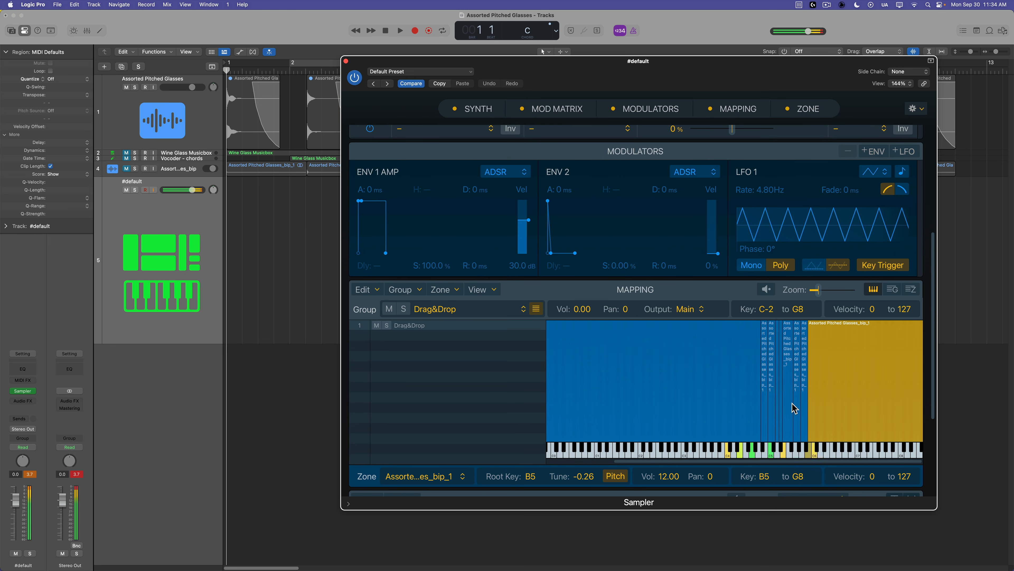
{"action": "scroll", "coordinate": [792, 403], "scroll_direction": "down", "scroll_amount": 3}
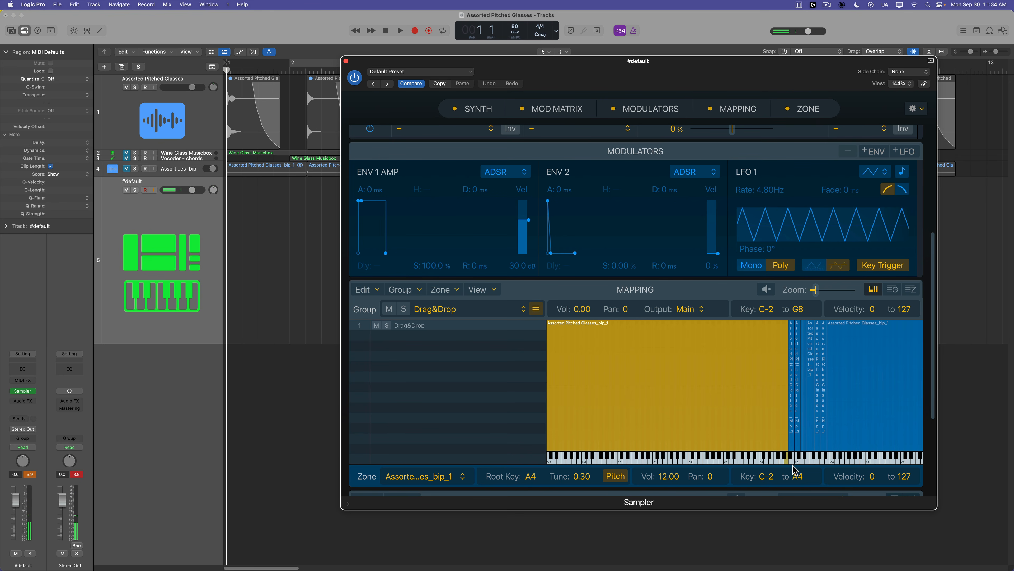
{"action": "scroll", "coordinate": [865, 344], "scroll_direction": "down", "scroll_amount": 2}
{"action": "left_click_drag", "start_coordinate": [817, 63], "coordinate": [692, 44]}
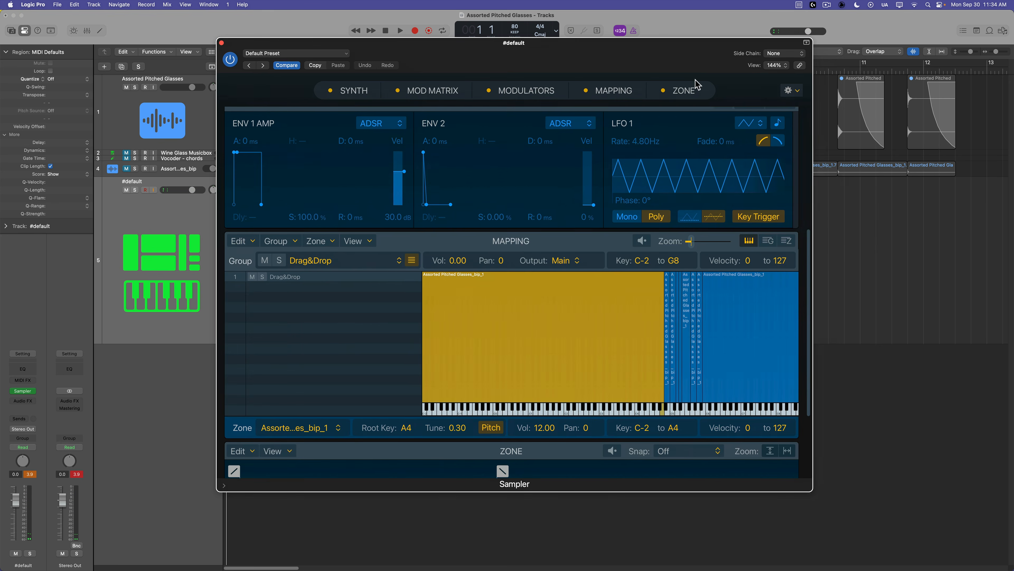
{"action": "left_click_drag", "start_coordinate": [812, 492], "coordinate": [881, 537]}
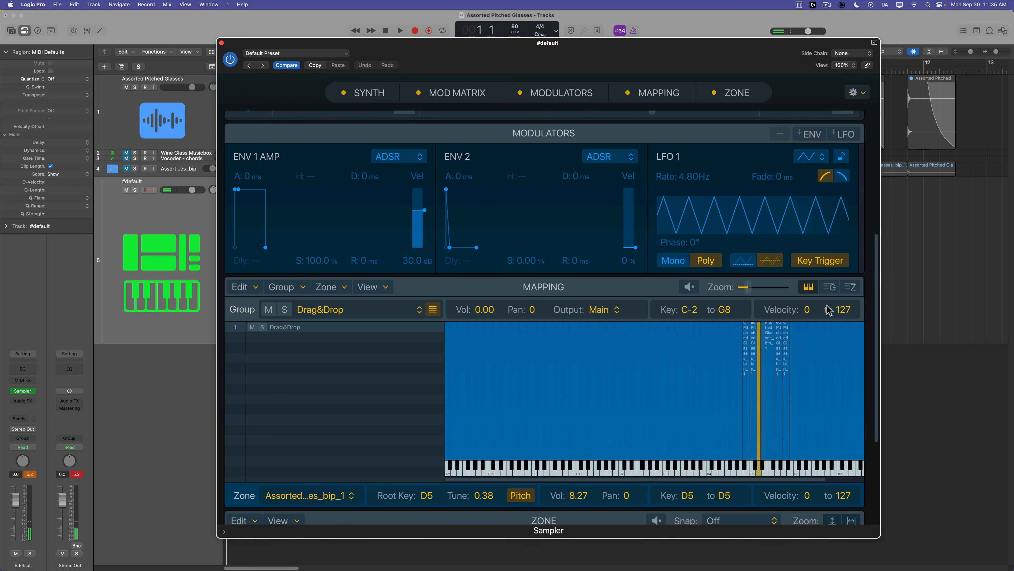
Inspect the individual sample zones in the zone list and keyboard views, selecting zones to compare them.
{"action": "left_click", "coordinate": [850, 287]}
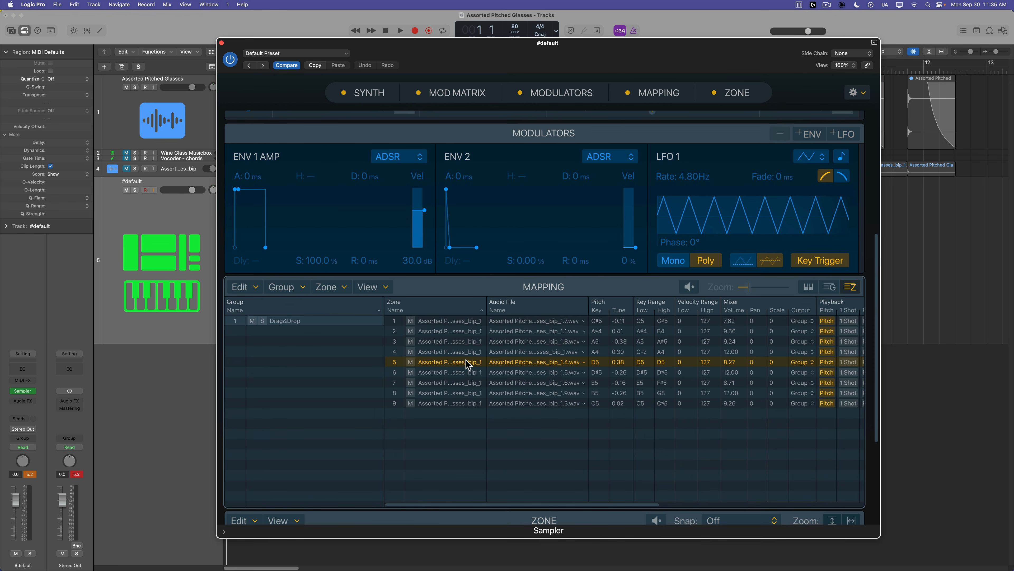
{"action": "left_click", "coordinate": [808, 287]}
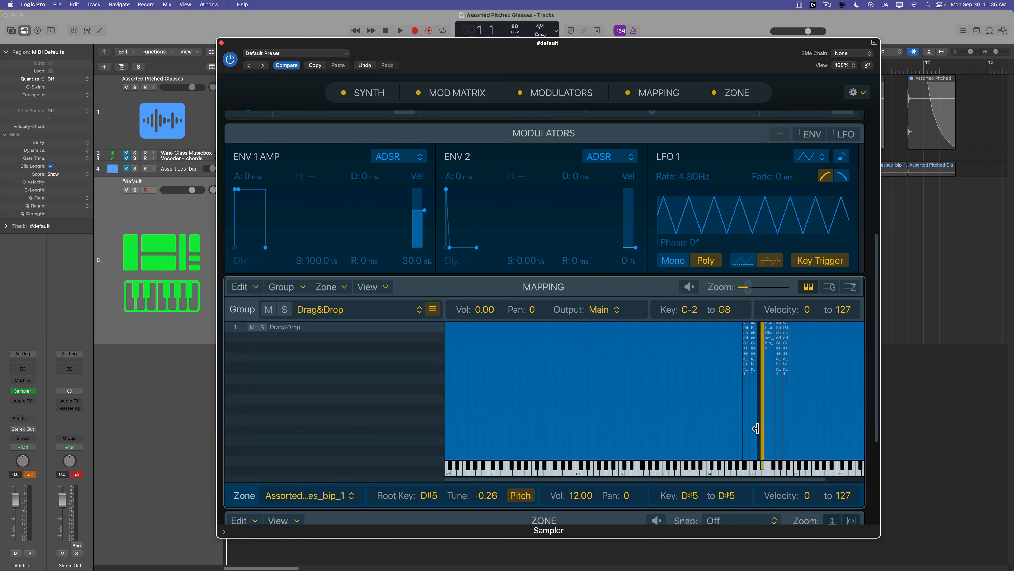
{"action": "left_click_drag", "start_coordinate": [756, 429], "coordinate": [753, 430]}
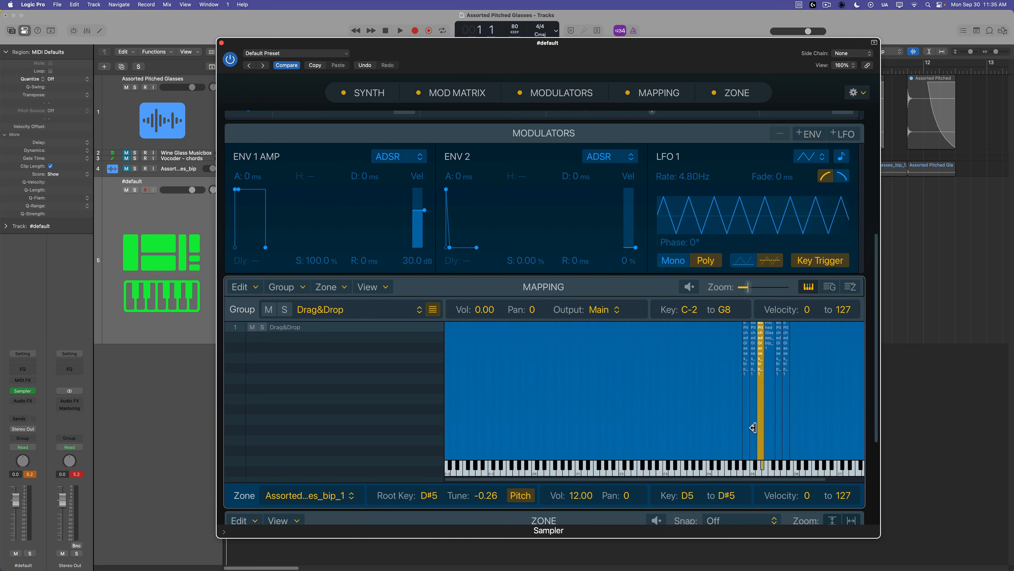
{"action": "left_click", "coordinate": [758, 474]}
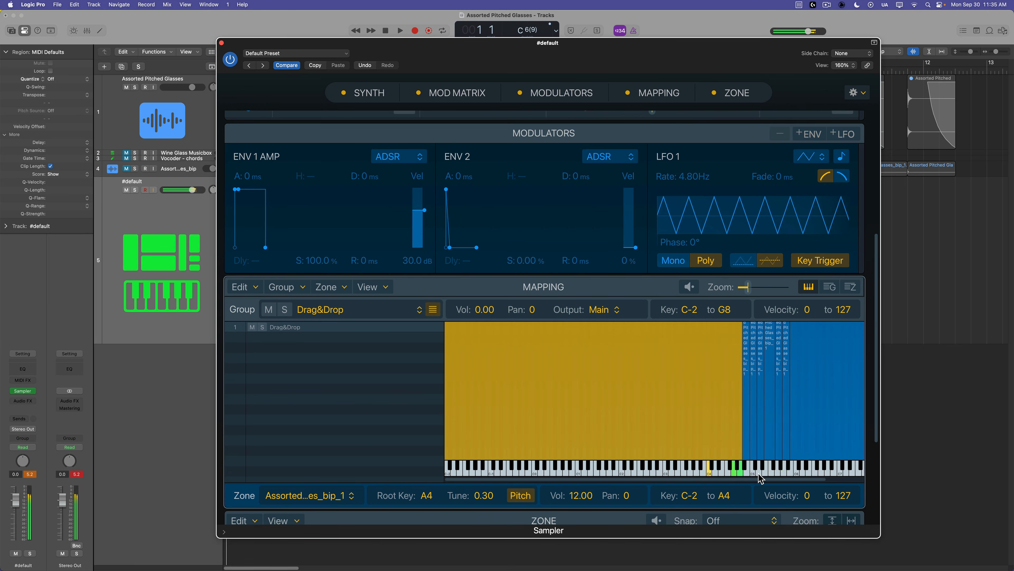
{"action": "left_click", "coordinate": [32, 474]}
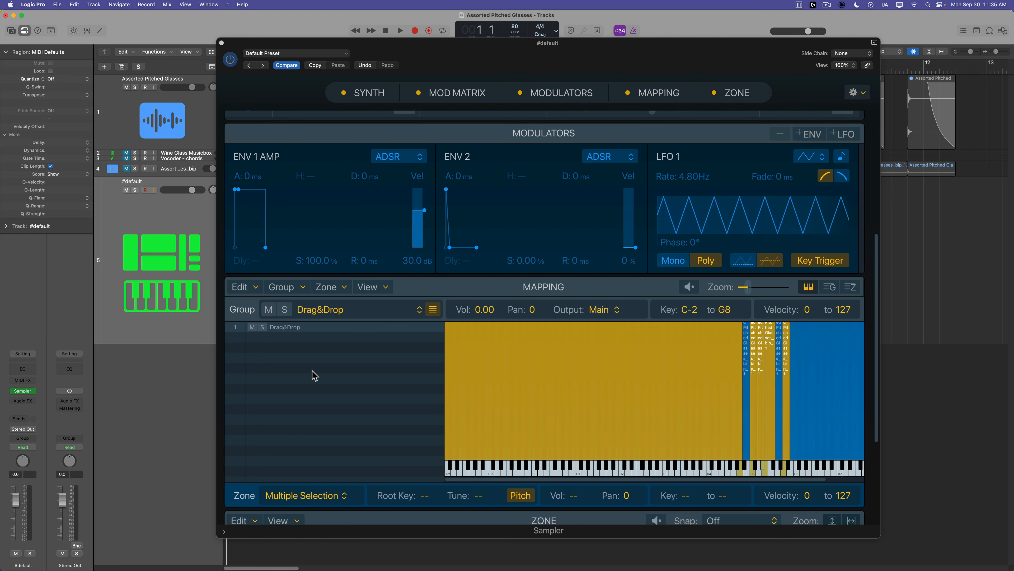
{"action": "scroll", "coordinate": [315, 376], "scroll_direction": "down", "scroll_amount": 3}
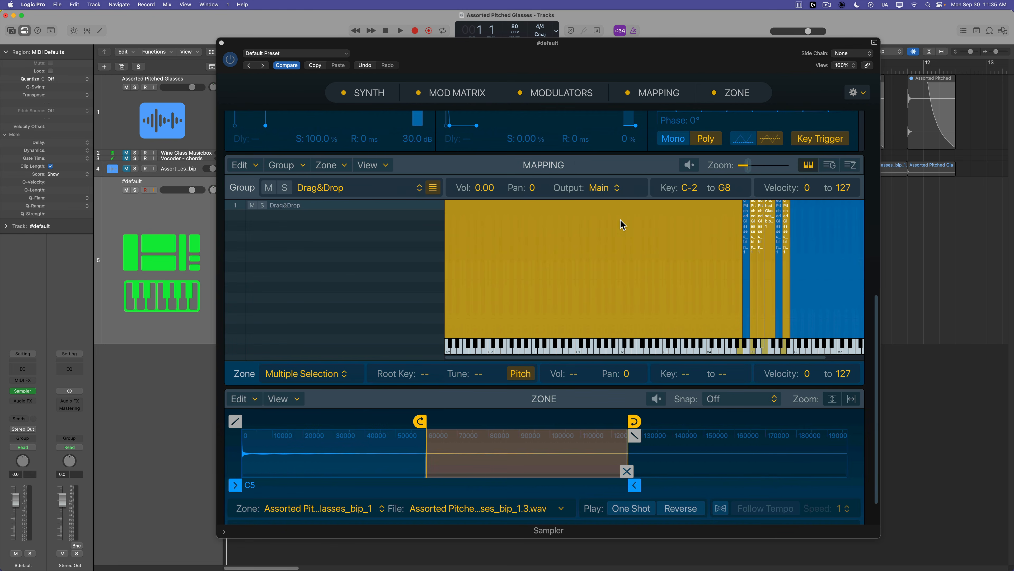
Set the ENV 1 AMP release to about 977 ms, keeping the attack at 0 ms.
{"action": "left_click", "coordinate": [369, 93]}
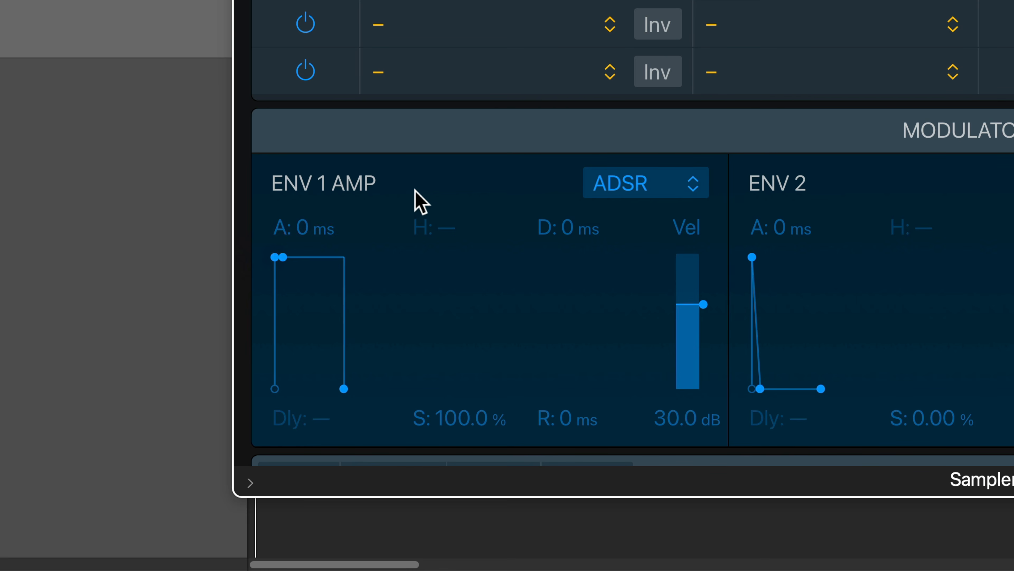
{"action": "left_click_drag", "start_coordinate": [275, 259], "coordinate": [345, 275]}
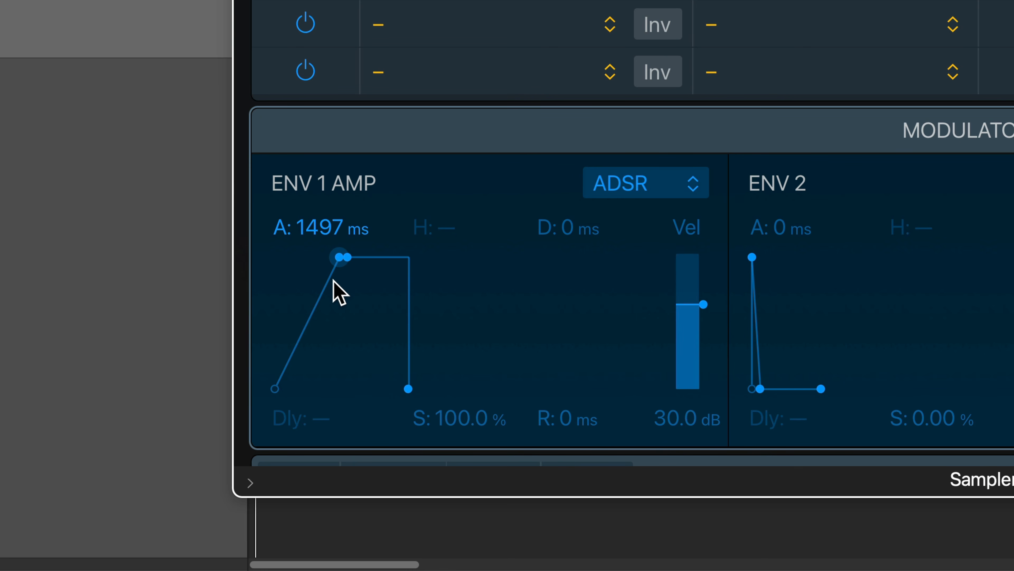
{"action": "left_click_drag", "start_coordinate": [340, 264], "coordinate": [267, 272]}
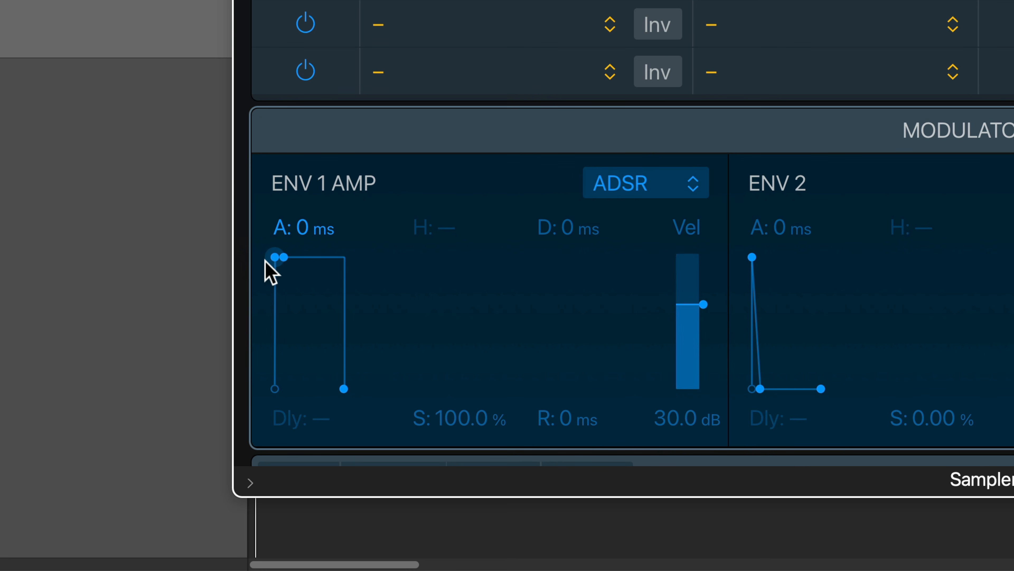
{"action": "left_click_drag", "start_coordinate": [344, 389], "coordinate": [404, 392]}
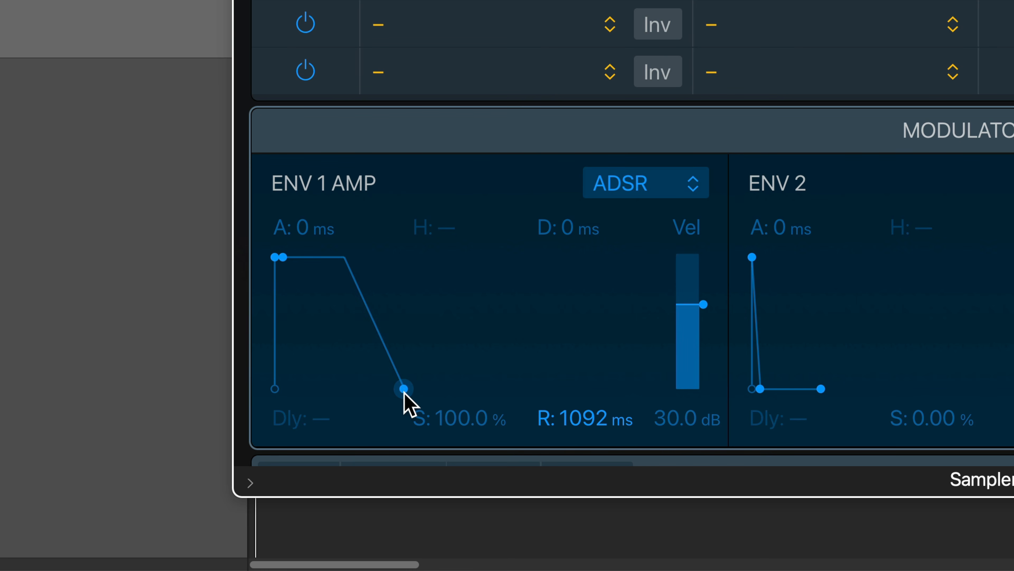
{"action": "left_click_drag", "start_coordinate": [404, 392], "coordinate": [402, 389]}
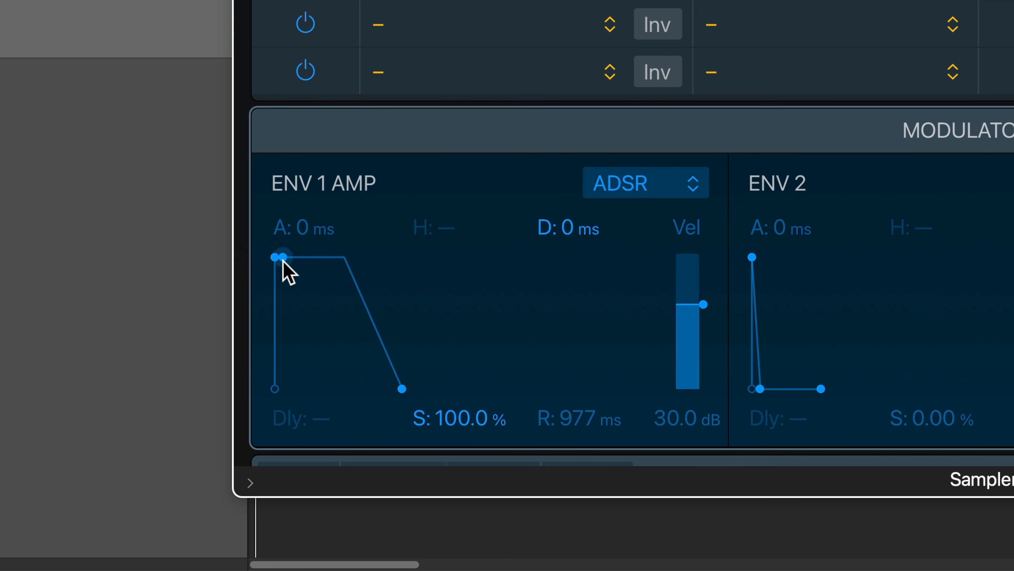
Lower the ENV 1 AMP sustain to about 22% with a decay of about 729 ms.
{"action": "left_click_drag", "start_coordinate": [282, 259], "coordinate": [333, 341]}
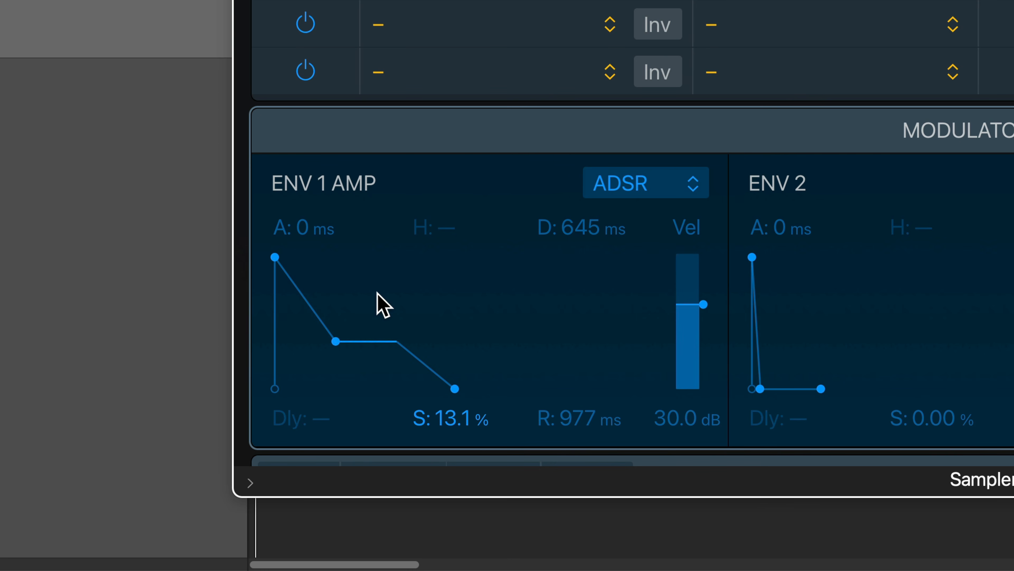
{"action": "left_click_drag", "start_coordinate": [335, 341], "coordinate": [337, 333]}
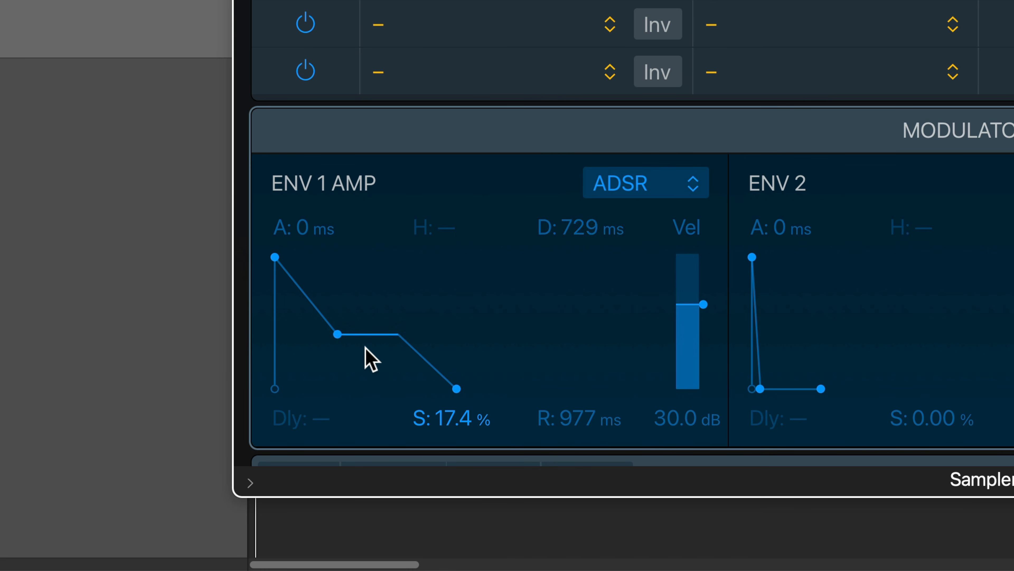
{"action": "left_click_drag", "start_coordinate": [336, 334], "coordinate": [336, 327]}
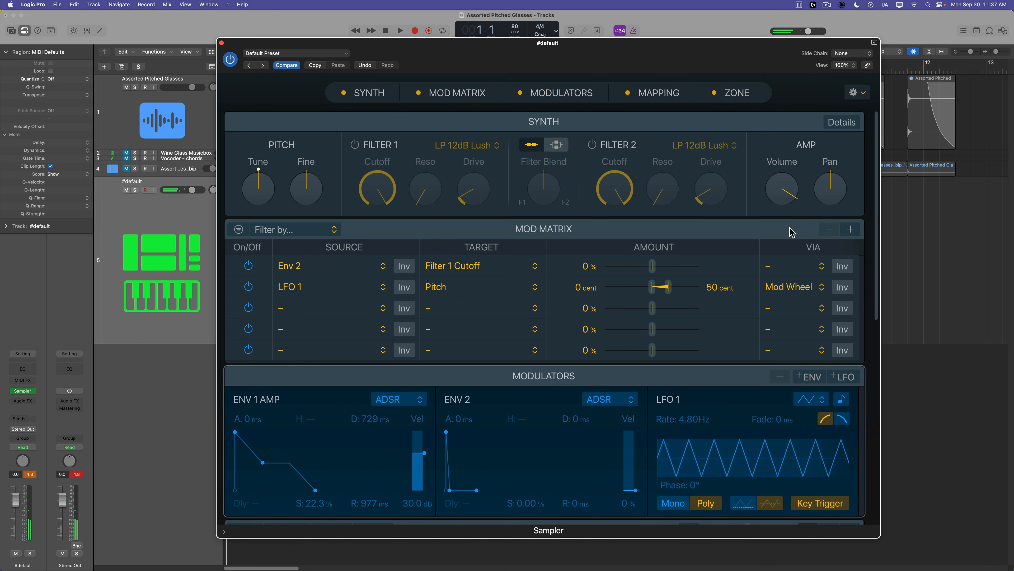
Turn the Sampler's output volume down to -8 dB.
{"action": "left_click_drag", "start_coordinate": [781, 197], "coordinate": [782, 210]}
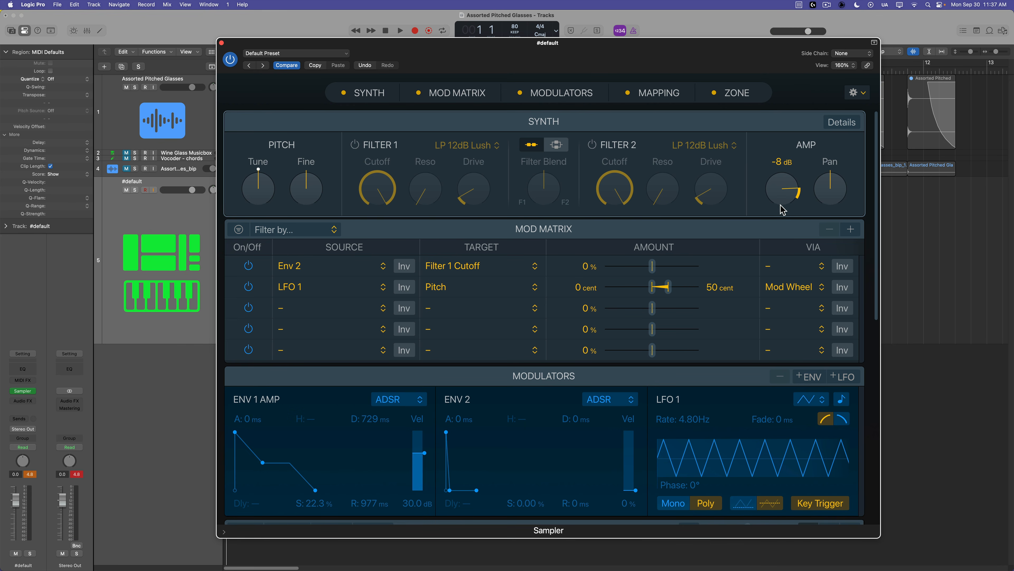
{"action": "left_click", "coordinate": [29, 474]}
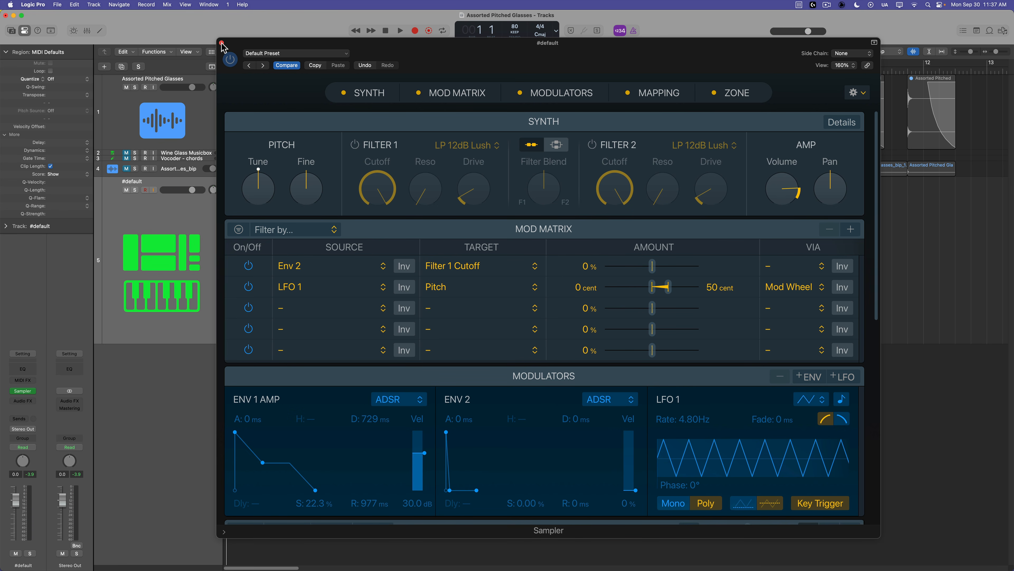
Disable the Env 2 and LFO 1 routings in the Mod Matrix and close the Sampler window.
{"action": "left_click", "coordinate": [248, 265]}
{"action": "left_click", "coordinate": [250, 286]}
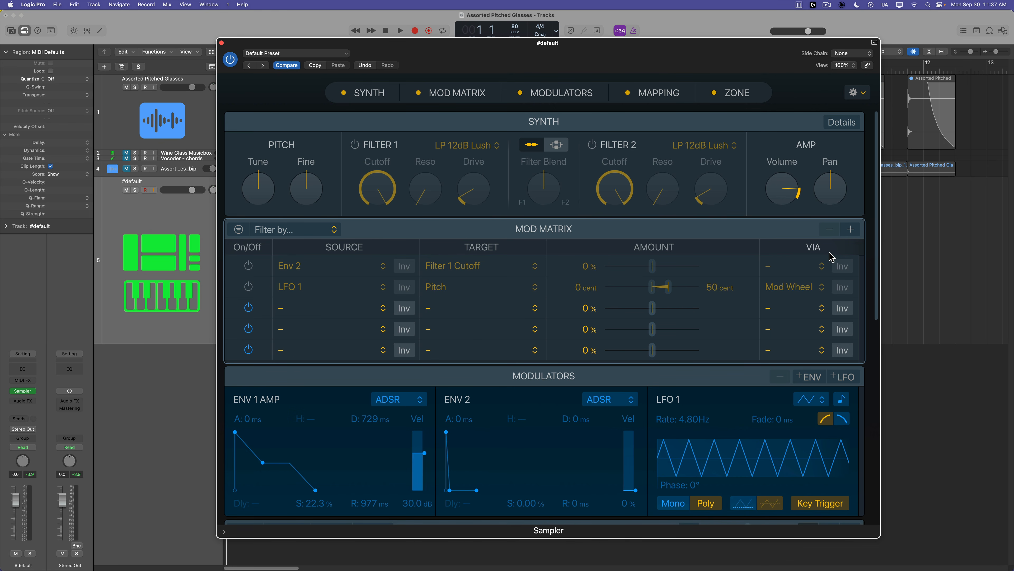
{"action": "left_click", "coordinate": [222, 42]}
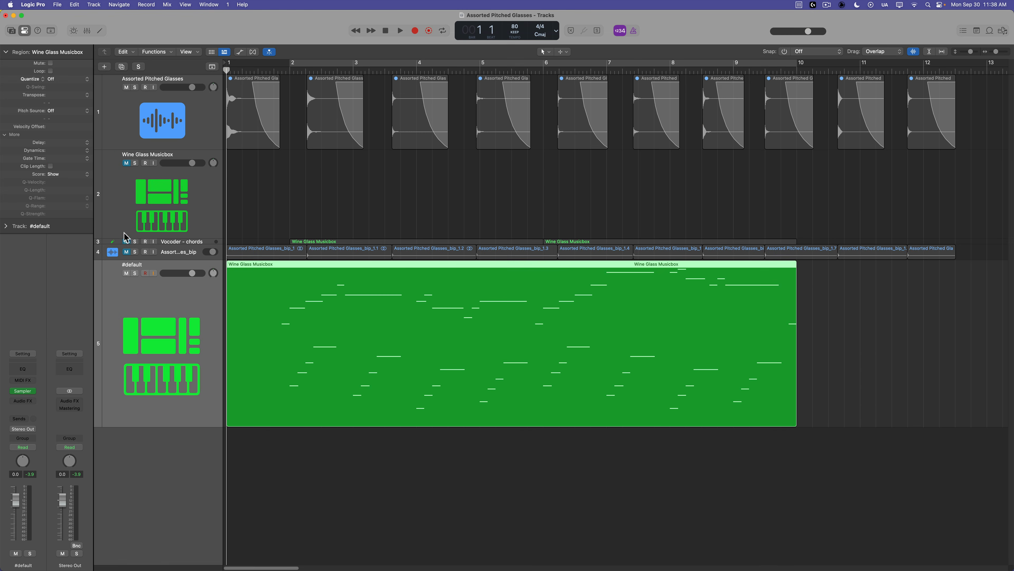
Shrink the Wine Glass Musicbox track and enlarge the #default Sampler track holding the Musicbox region.
{"action": "left_click_drag", "start_coordinate": [122, 237], "coordinate": [130, 191]}
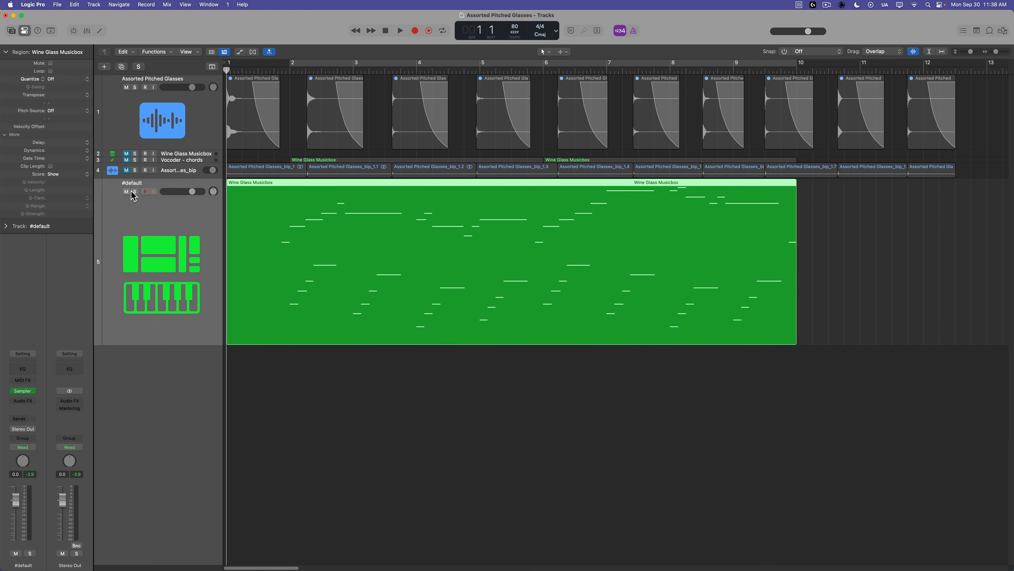
{"action": "left_click", "coordinate": [317, 444]}
{"action": "left_click_drag", "start_coordinate": [170, 343], "coordinate": [172, 380]}
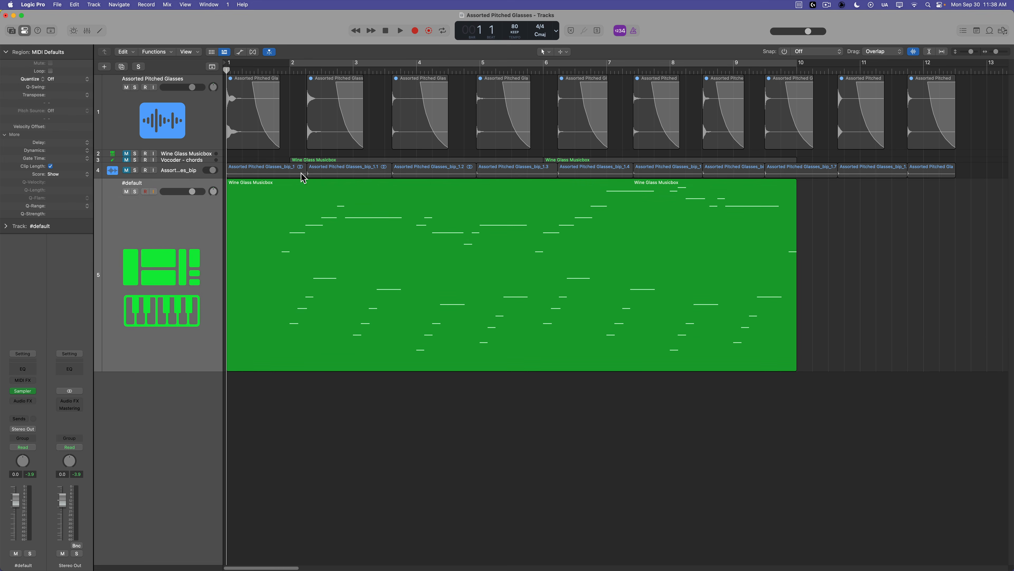
Play the Musicbox region through the new Sampler and open it in an enlarged Piano Roll.
{"action": "left_click", "coordinate": [274, 70]}
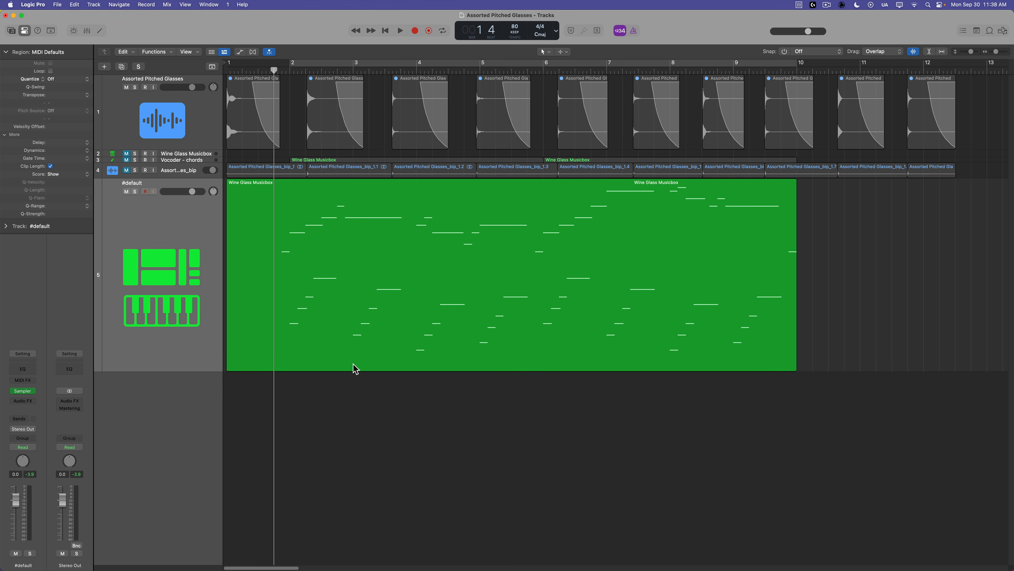
{"action": "double_click", "coordinate": [347, 283]}
{"action": "key", "text": "space"}
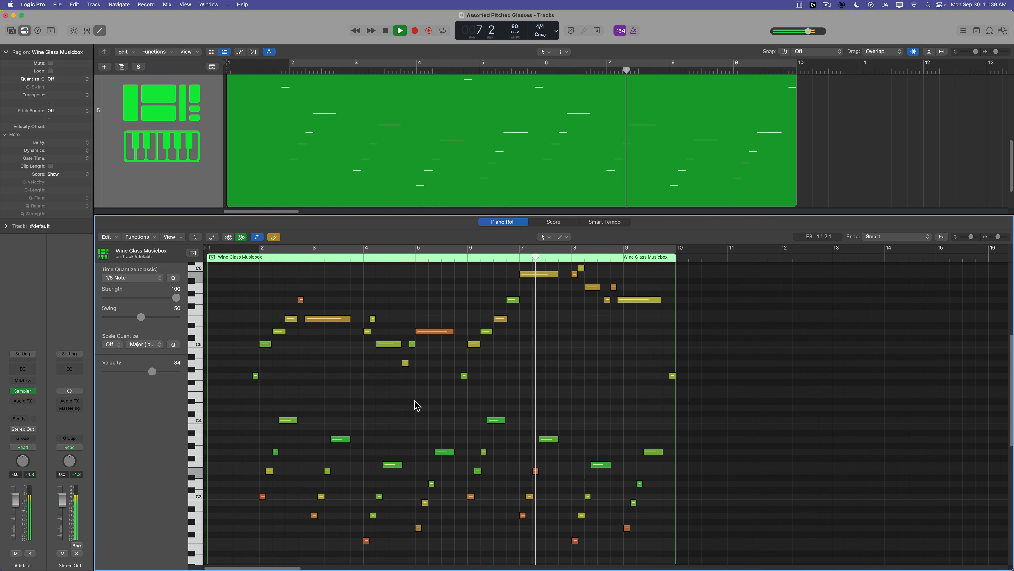
{"action": "key", "text": "space"}
{"action": "scroll", "coordinate": [418, 405], "scroll_direction": "up", "scroll_amount": 2}
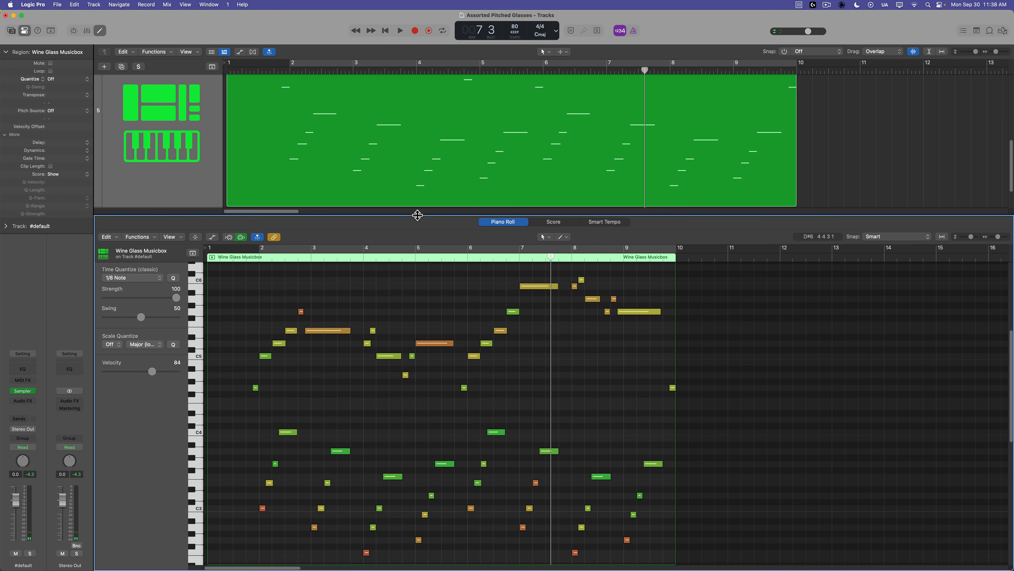
{"action": "left_click_drag", "start_coordinate": [417, 216], "coordinate": [417, 170]}
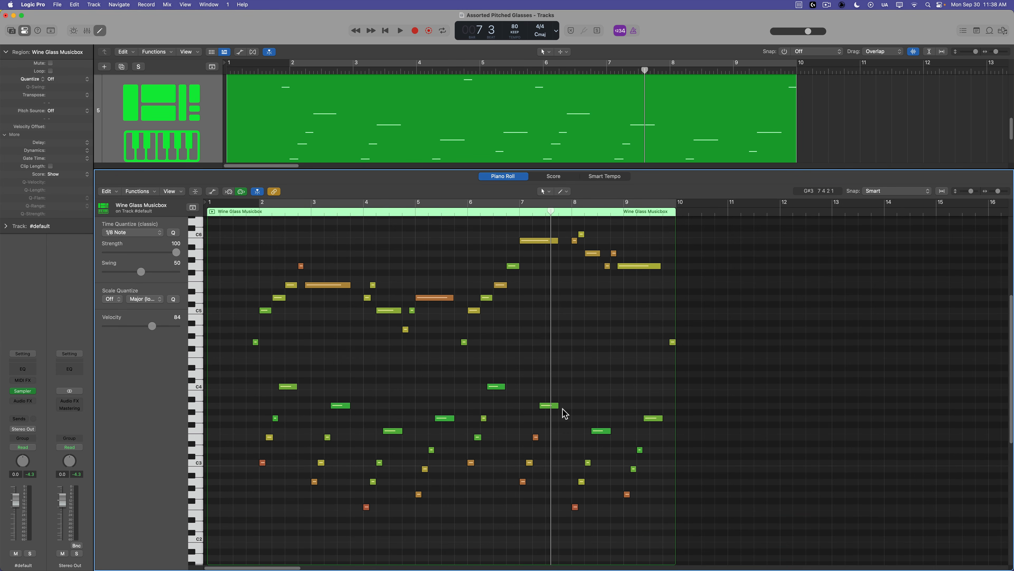
Insert a ChromaGlow distortion plug-in on the Sampler track's audio effects and move its window aside.
{"action": "scroll", "coordinate": [442, 367], "scroll_direction": "up", "scroll_amount": 2}
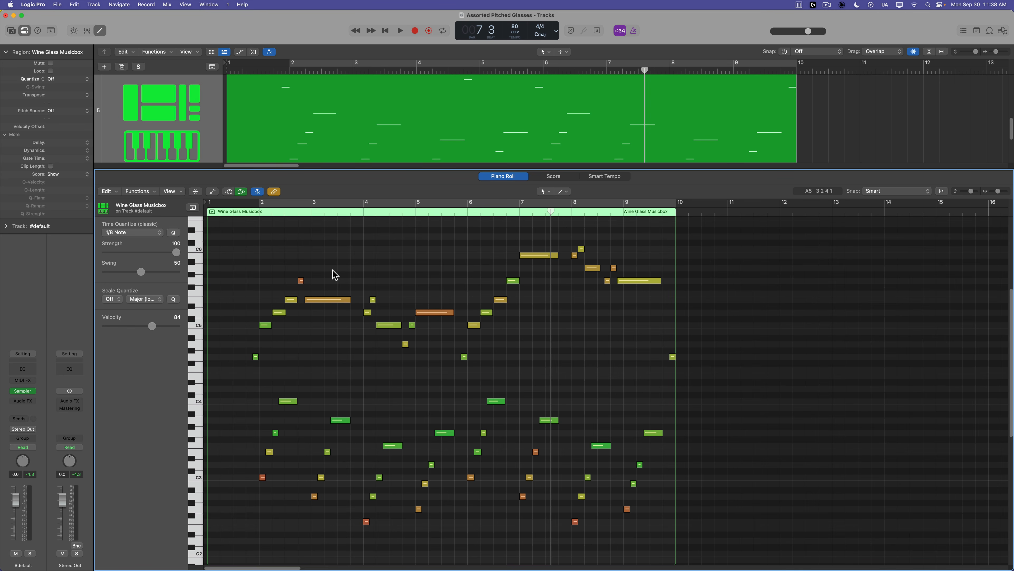
{"action": "left_click", "coordinate": [33, 404]}
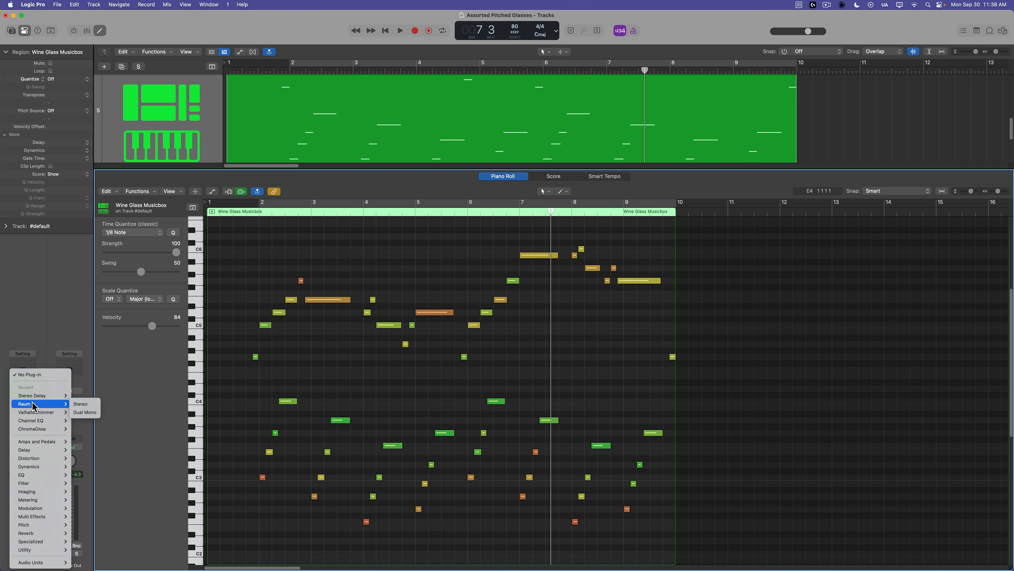
{"action": "mouse_move", "coordinate": [38, 459]}
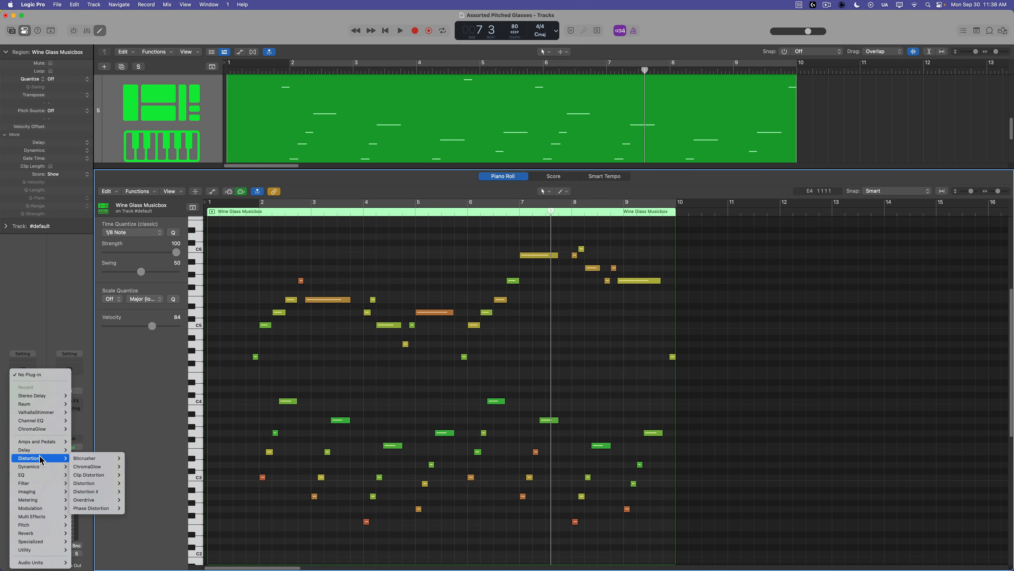
{"action": "left_click", "coordinate": [138, 468]}
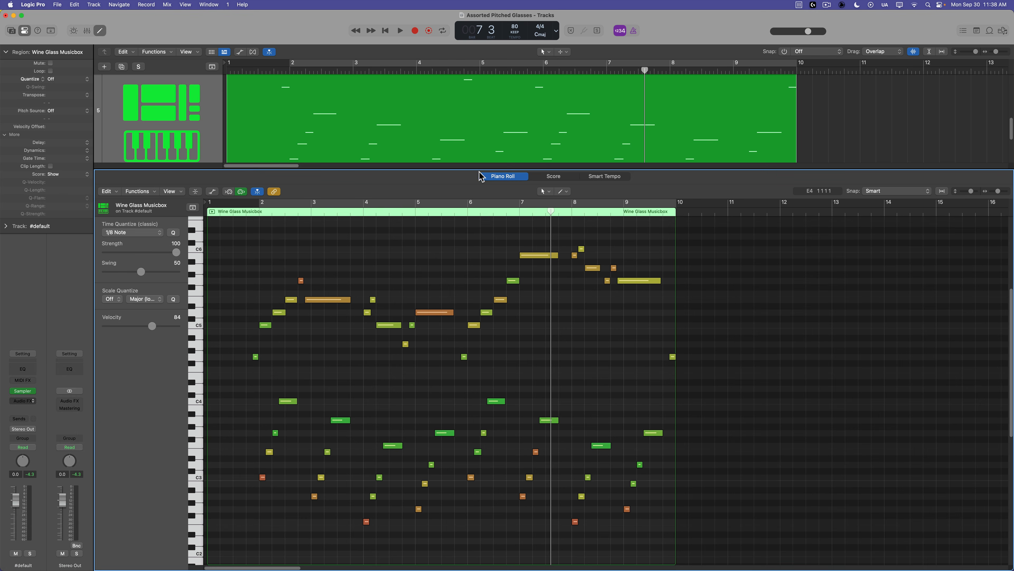
{"action": "left_click_drag", "start_coordinate": [520, 127], "coordinate": [676, 259]}
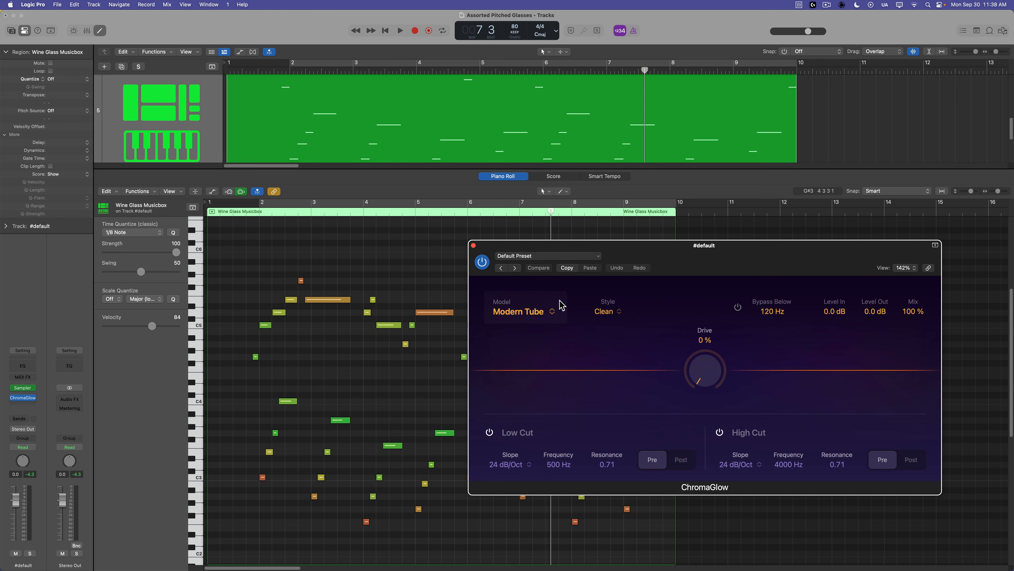
Raise ChromaGlow's Drive to about 73 % while looping playback, toggling the plug-in bypass to compare.
{"action": "left_click_drag", "start_coordinate": [715, 368], "coordinate": [764, 307]}
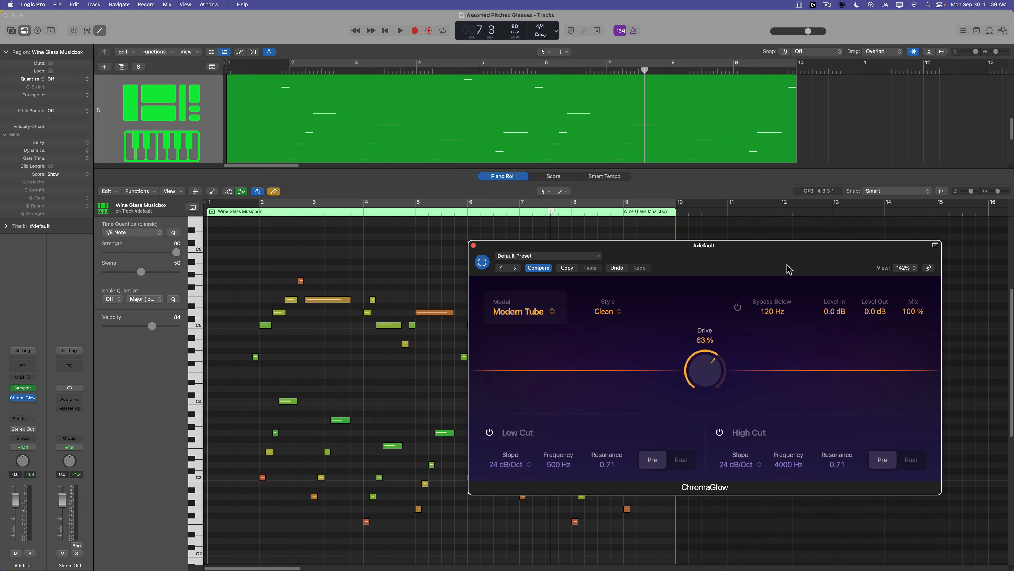
{"action": "key", "text": "c"}
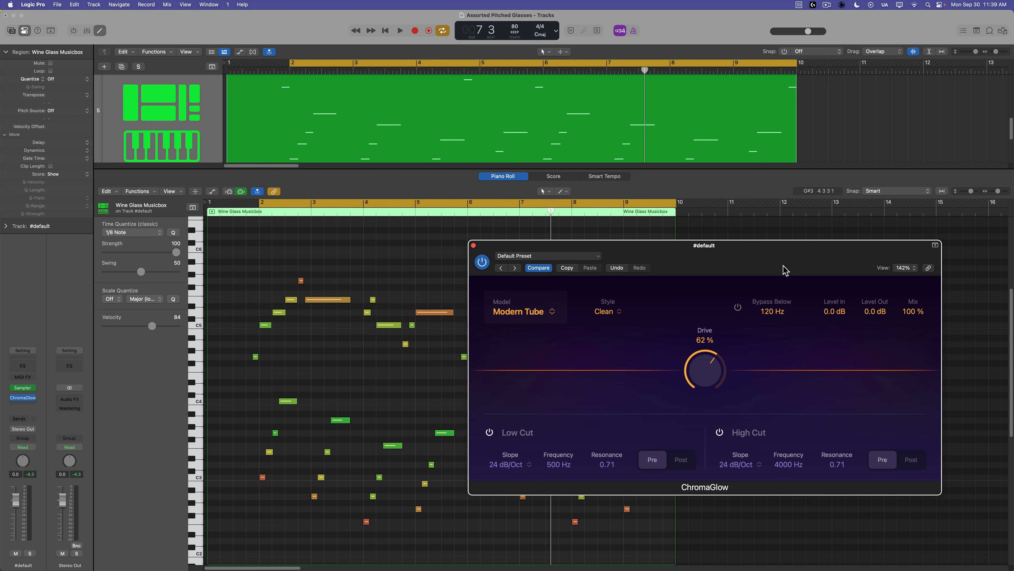
{"action": "key", "text": "space"}
{"action": "left_click_drag", "start_coordinate": [715, 365], "coordinate": [731, 346]}
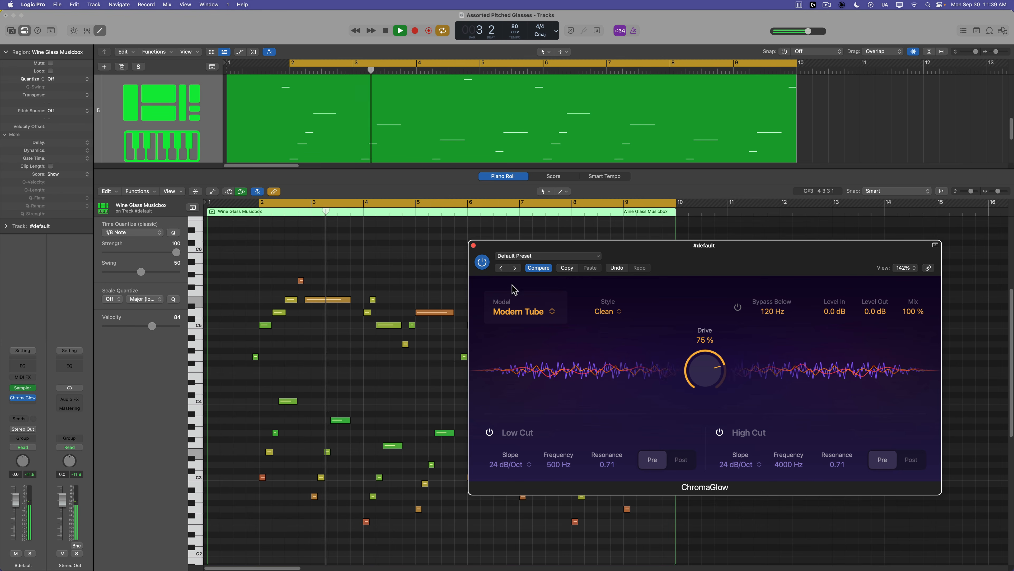
{"action": "left_click", "coordinate": [482, 261]}
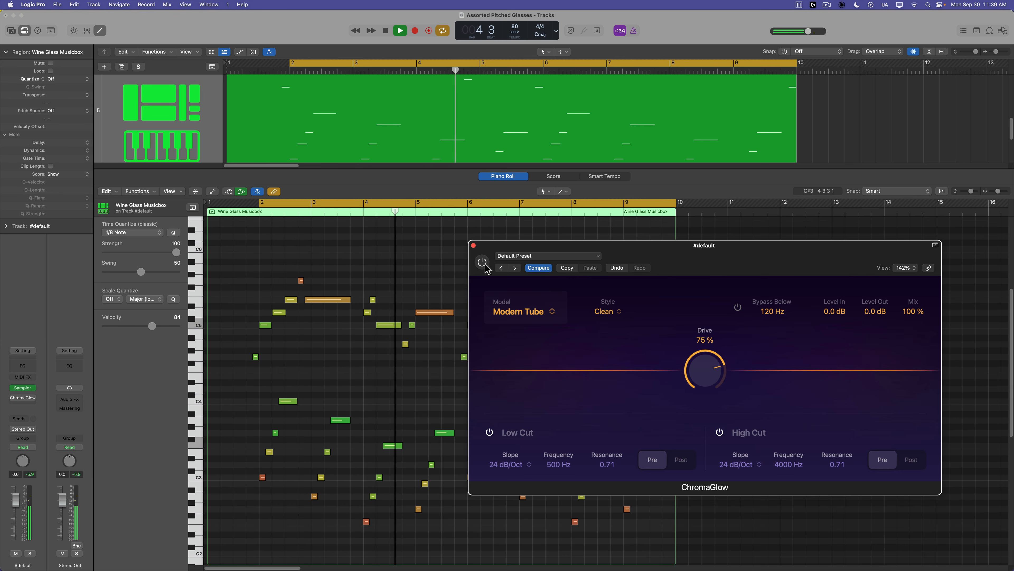
{"action": "left_click", "coordinate": [482, 261]}
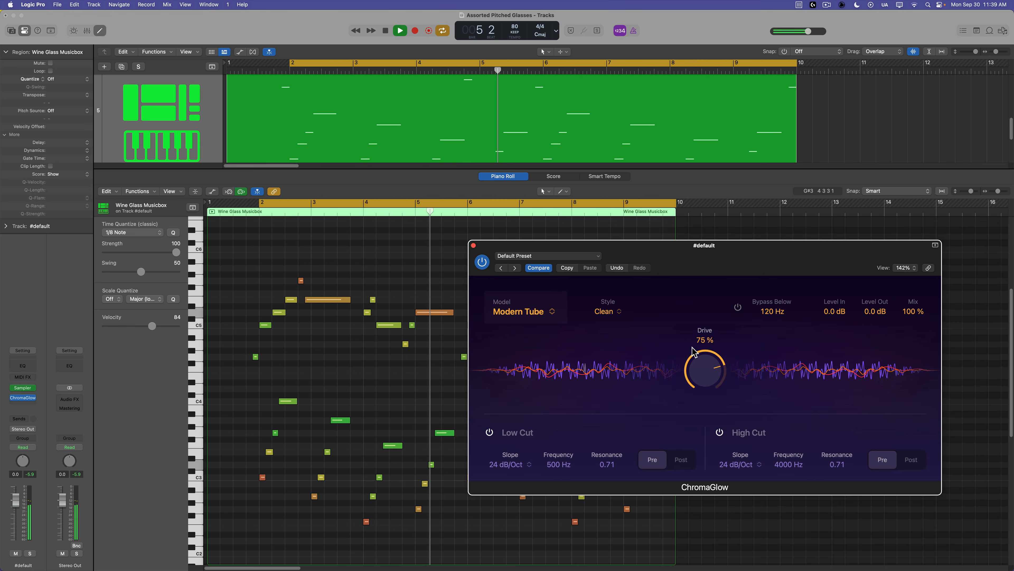
{"action": "key", "text": "space"}
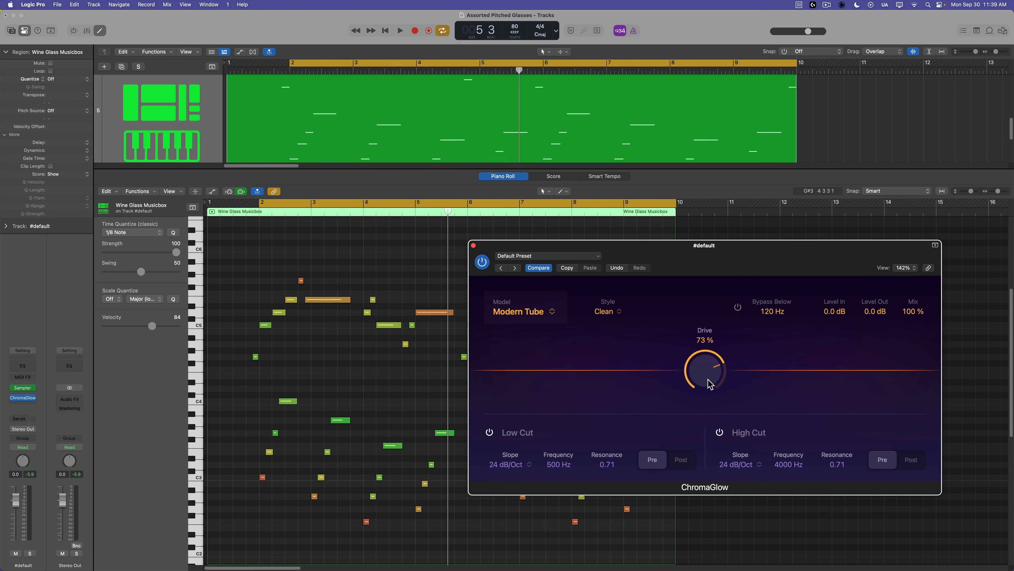
{"action": "left_click_drag", "start_coordinate": [664, 246], "coordinate": [698, 277]}
{"action": "key", "text": "space"}
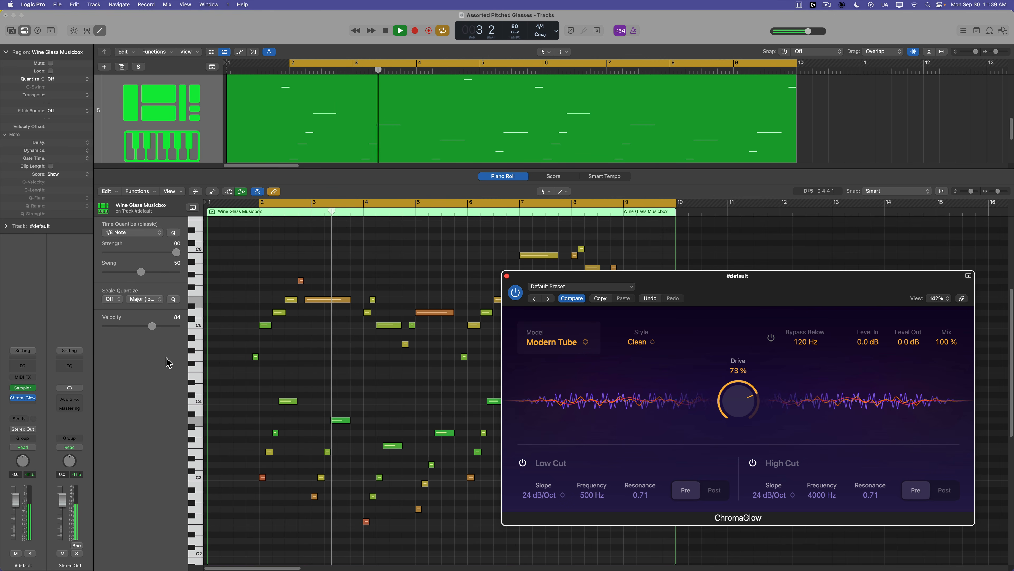
{"action": "key", "text": "space"}
Add a Channel EQ after ChromaGlow on the Sampler track.
{"action": "left_click", "coordinate": [26, 408]}
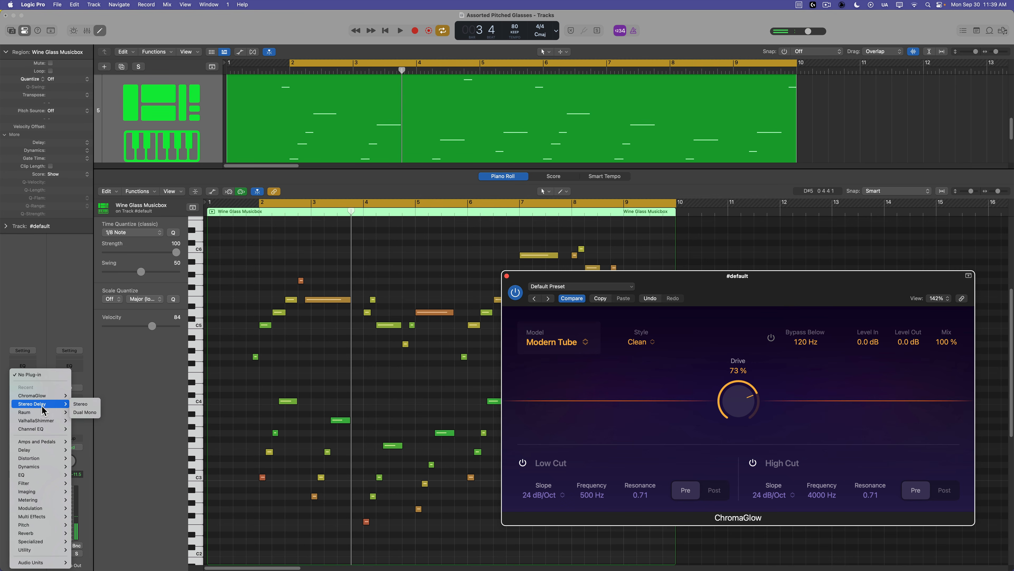
{"action": "mouse_move", "coordinate": [52, 477]}
{"action": "left_click", "coordinate": [144, 475]}
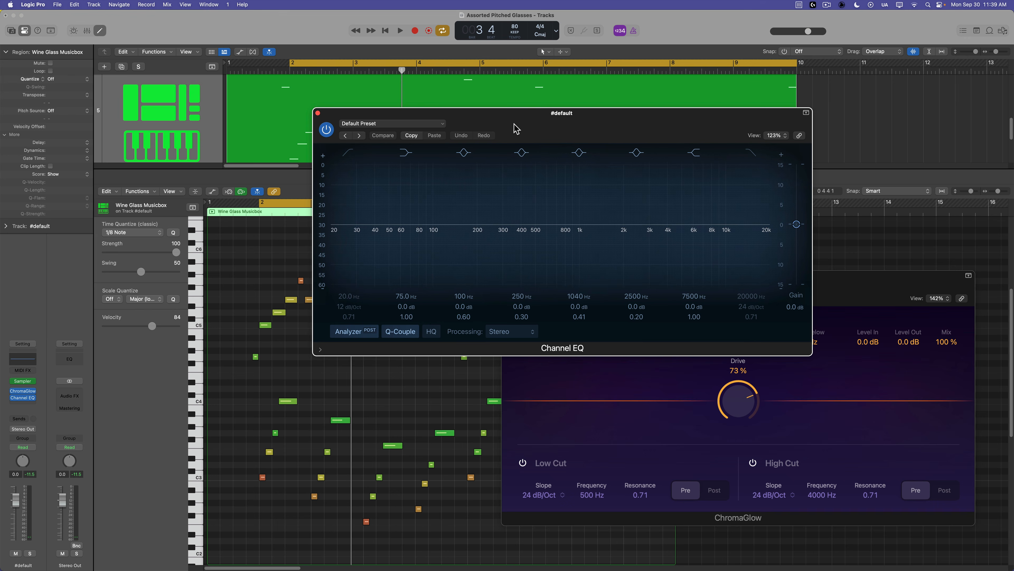
{"action": "left_click_drag", "start_coordinate": [564, 121], "coordinate": [569, 115]}
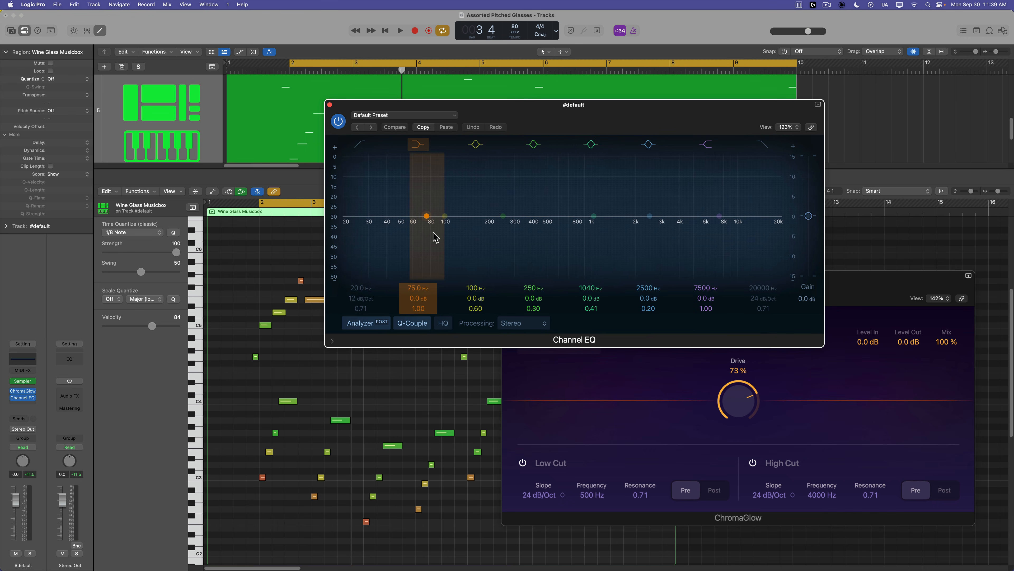
Enable the EQ low cut and set it to 73 Hz with an 18 dB/Oct slope.
{"action": "key", "text": "space"}
{"action": "left_click", "coordinate": [359, 144]}
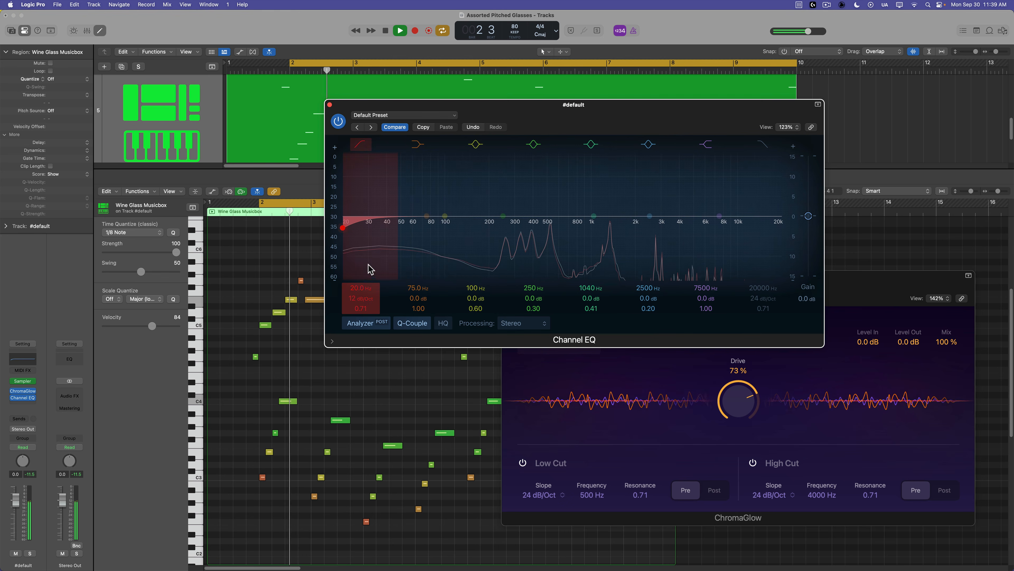
{"action": "left_click_drag", "start_coordinate": [362, 289], "coordinate": [362, 264]}
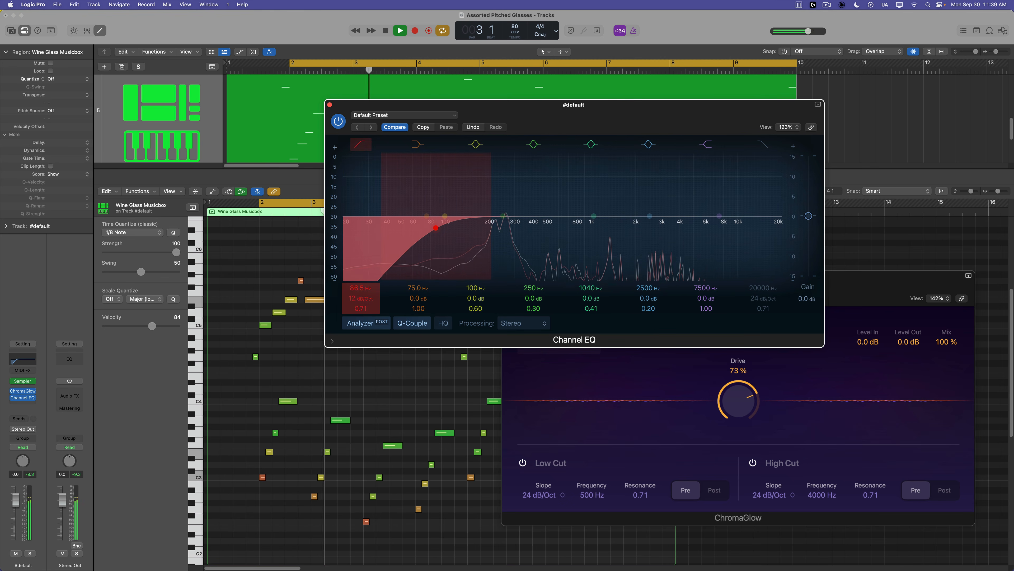
{"action": "left_click_drag", "start_coordinate": [361, 298], "coordinate": [383, 290]}
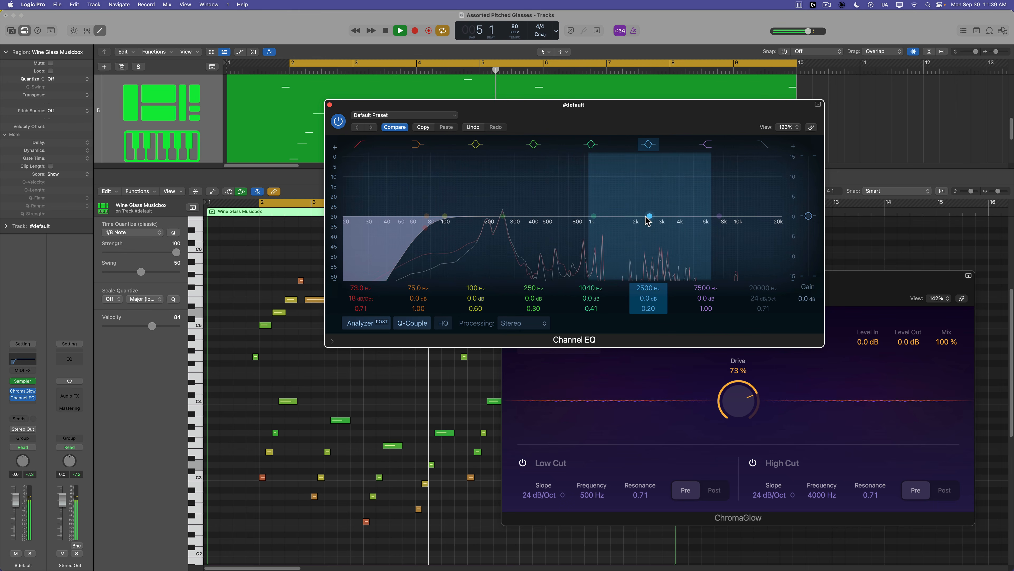
Boost the upper-mid EQ band to about 3400 Hz, +2.1 dB with a wide Q, and close the EQ.
{"action": "key", "text": "space"}
{"action": "left_click_drag", "start_coordinate": [650, 216], "coordinate": [667, 206]}
{"action": "left_click_drag", "start_coordinate": [661, 300], "coordinate": [661, 294]}
{"action": "key", "text": "space"}
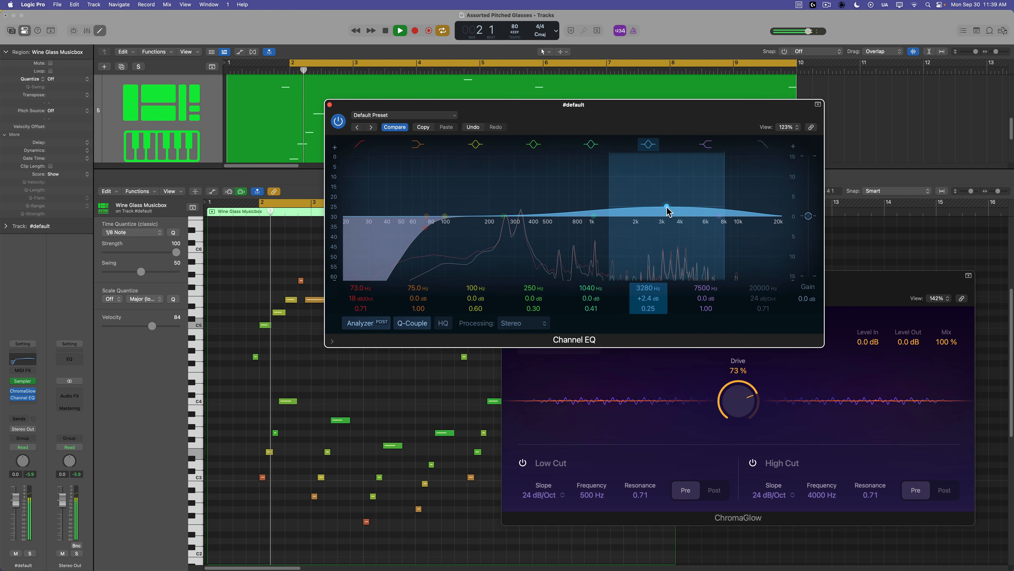
{"action": "left_click_drag", "start_coordinate": [666, 207], "coordinate": [670, 208]}
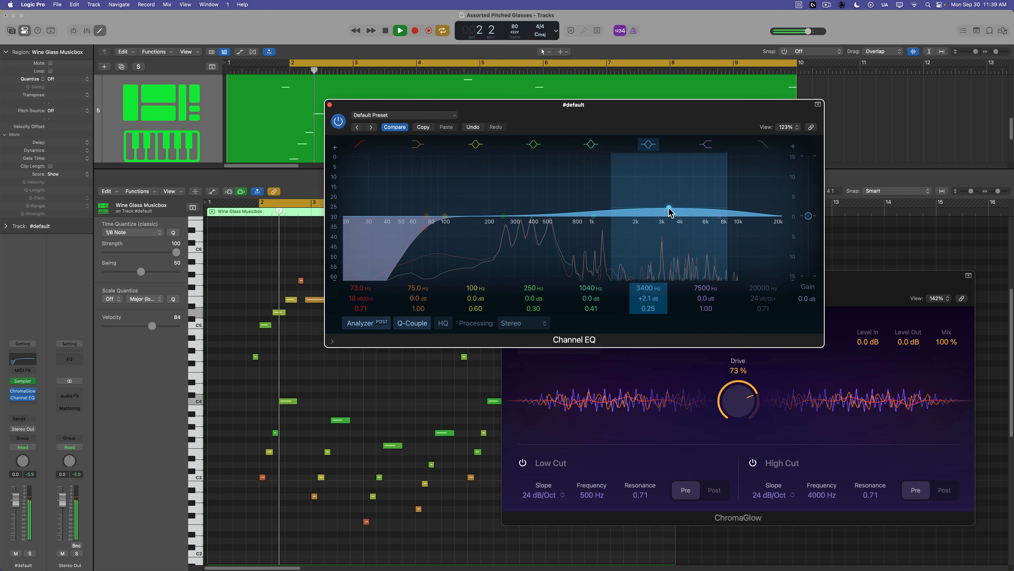
{"action": "left_click", "coordinate": [329, 105]}
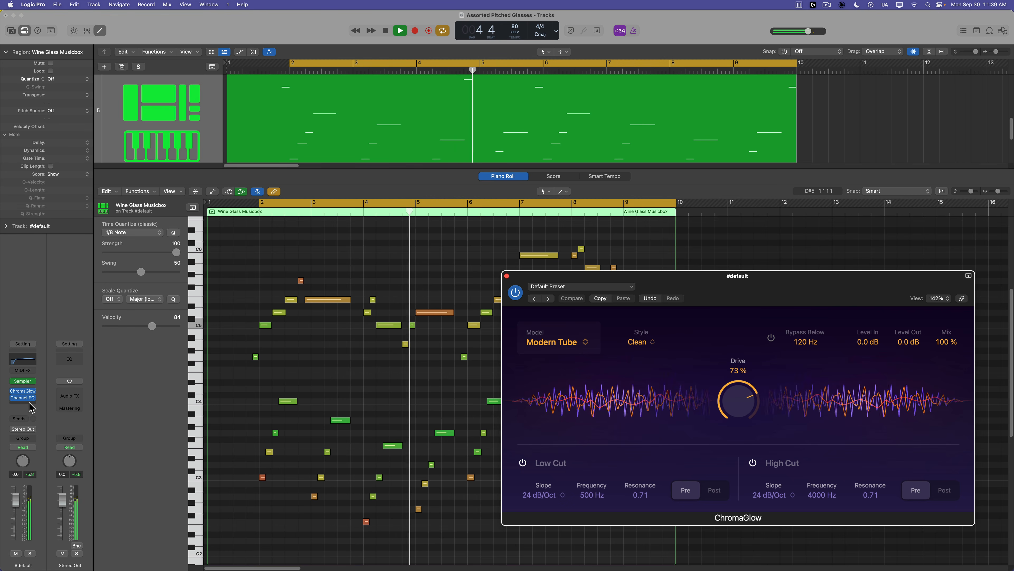
Insert the Native Instruments Raum reverb after the Channel EQ and move its window aside.
{"action": "key", "text": "space"}
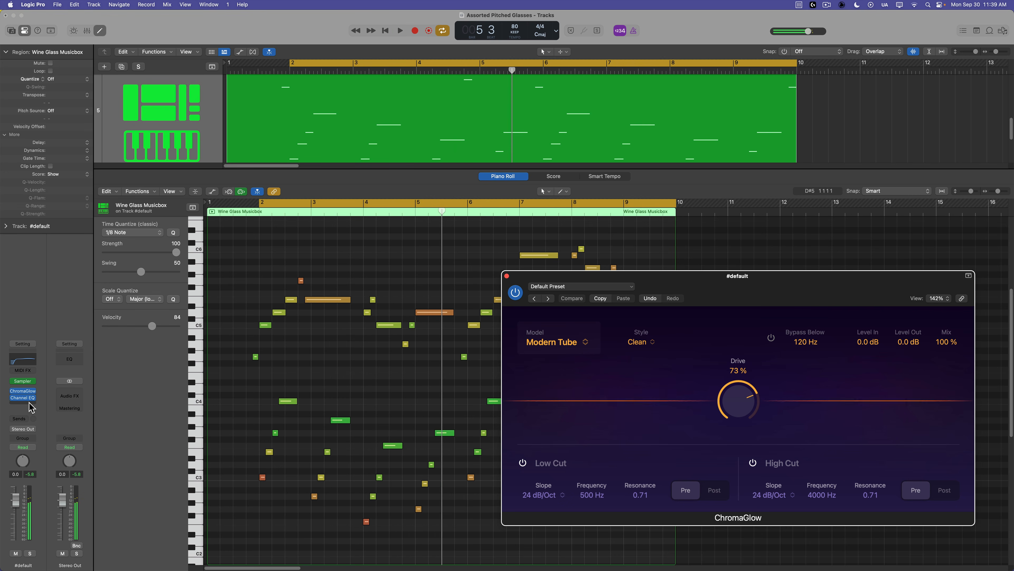
{"action": "left_click", "coordinate": [29, 402]}
{"action": "mouse_move", "coordinate": [61, 562]}
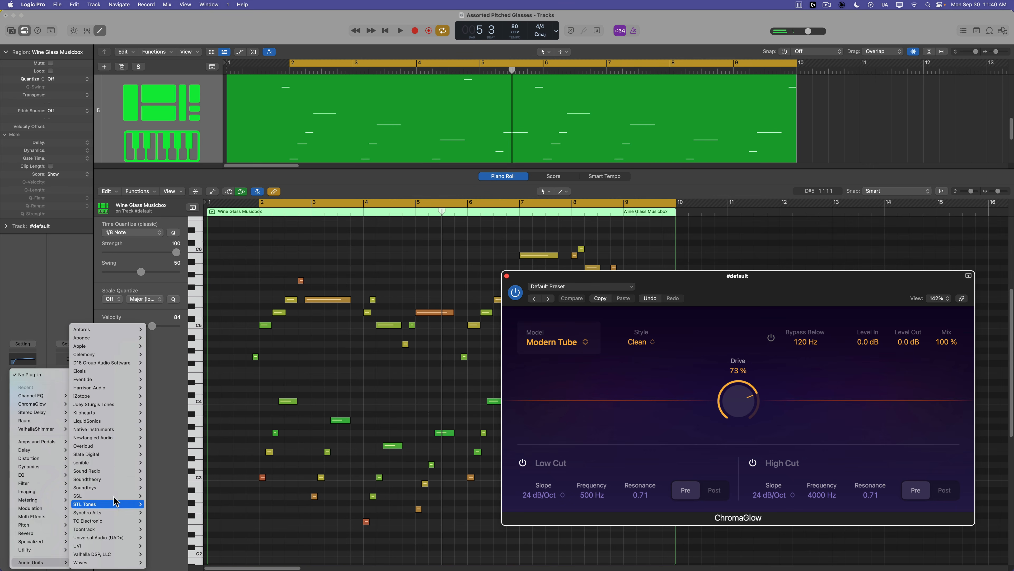
{"action": "mouse_move", "coordinate": [120, 431]}
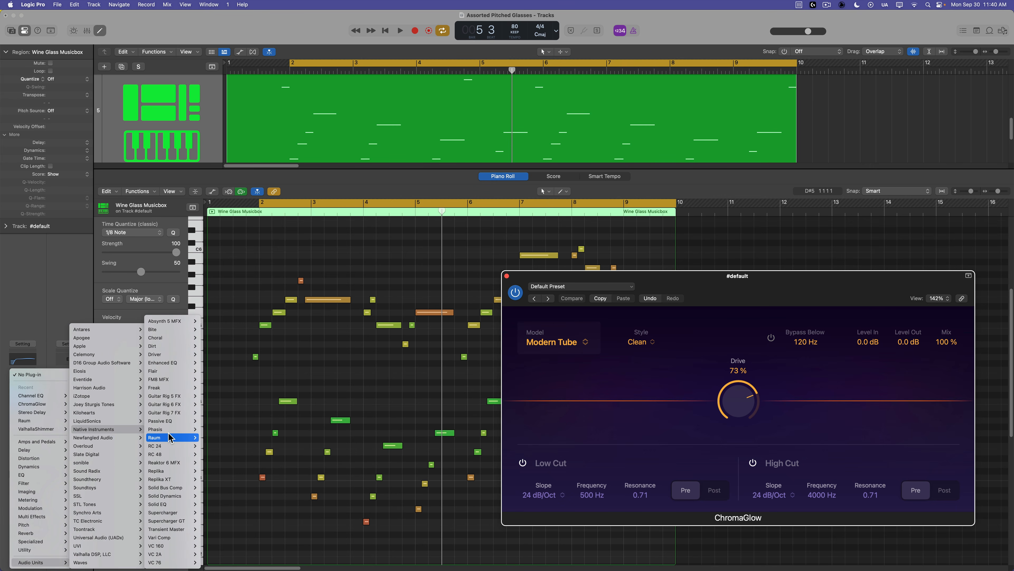
{"action": "mouse_move", "coordinate": [172, 439]}
{"action": "left_click", "coordinate": [214, 439]}
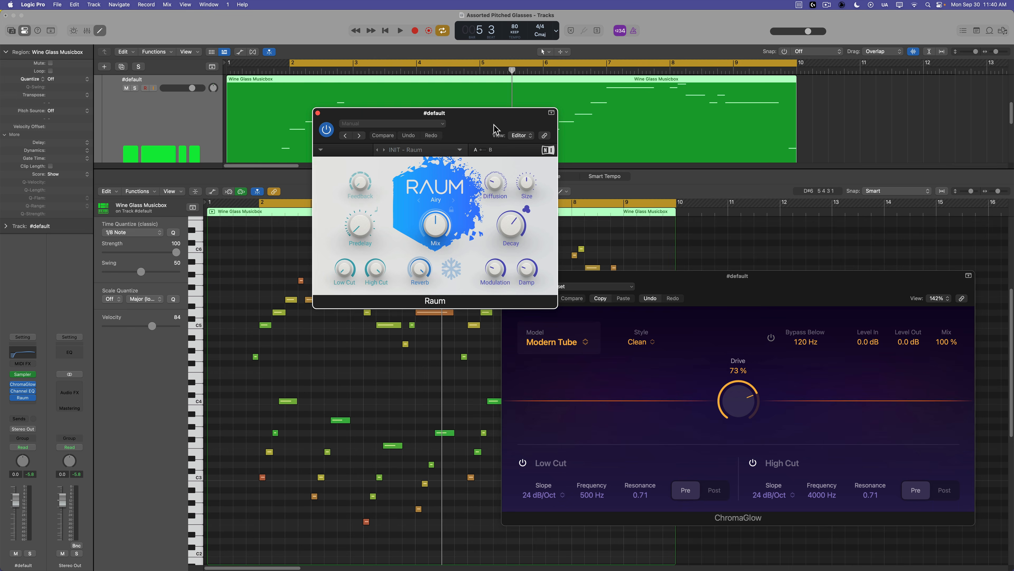
{"action": "left_click_drag", "start_coordinate": [504, 125], "coordinate": [915, 85]}
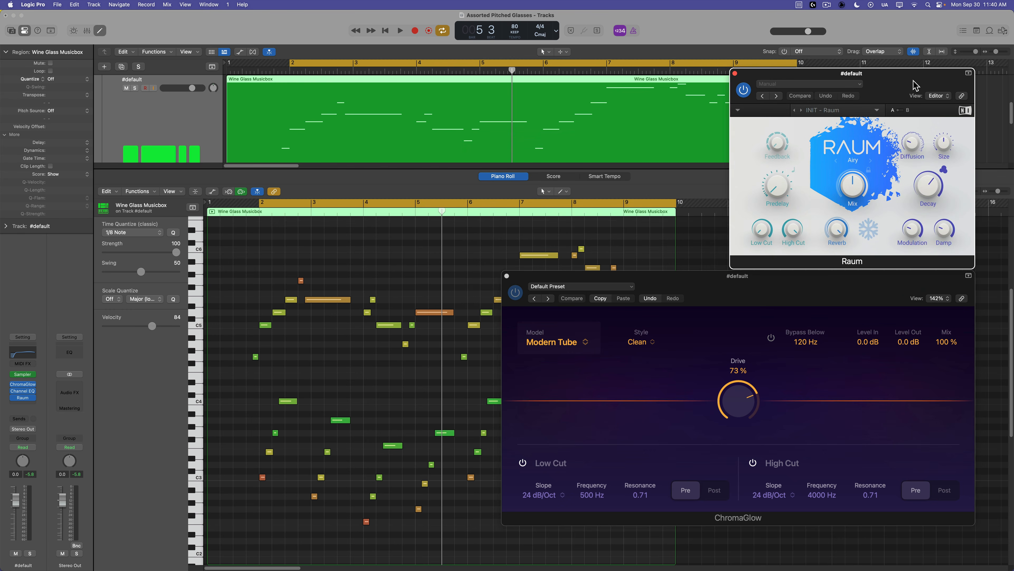
Adjust Raum's Decay and Size and lower its Mix to 33 % while playing the loop.
{"action": "key", "text": "space"}
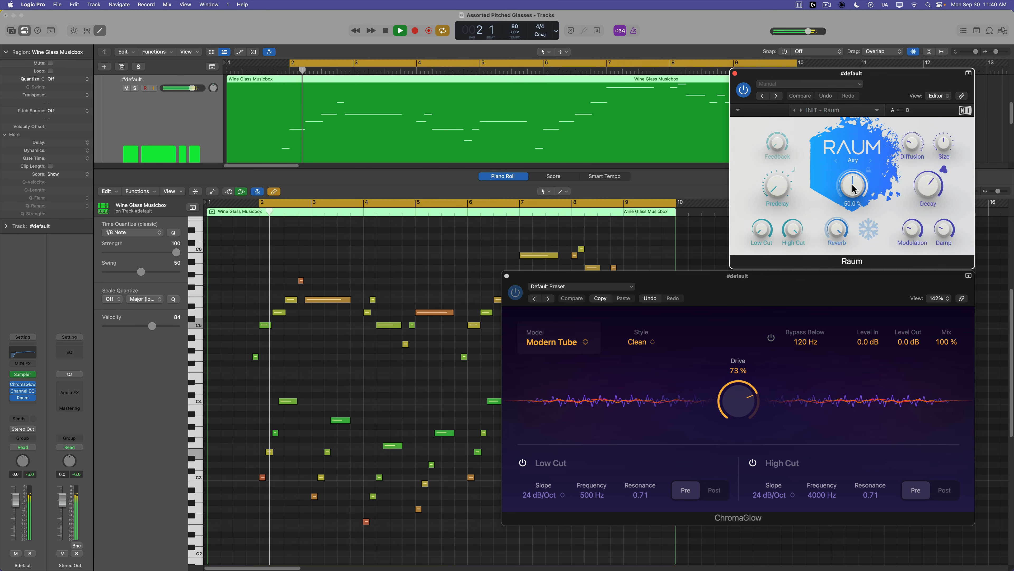
{"action": "left_click_drag", "start_coordinate": [861, 196], "coordinate": [860, 234]}
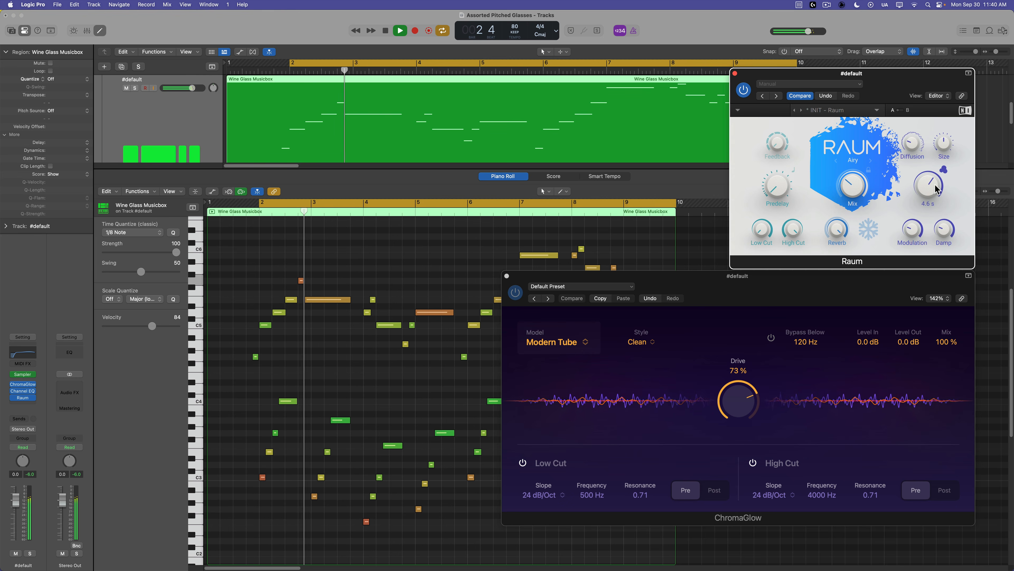
{"action": "left_click_drag", "start_coordinate": [937, 187], "coordinate": [941, 217]}
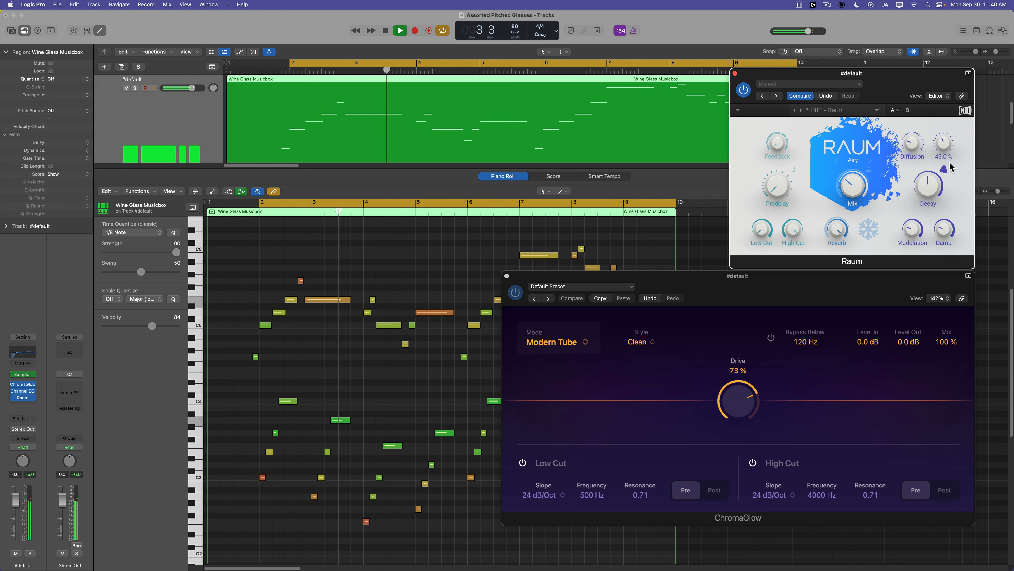
{"action": "left_click_drag", "start_coordinate": [946, 230], "coordinate": [957, 201]}
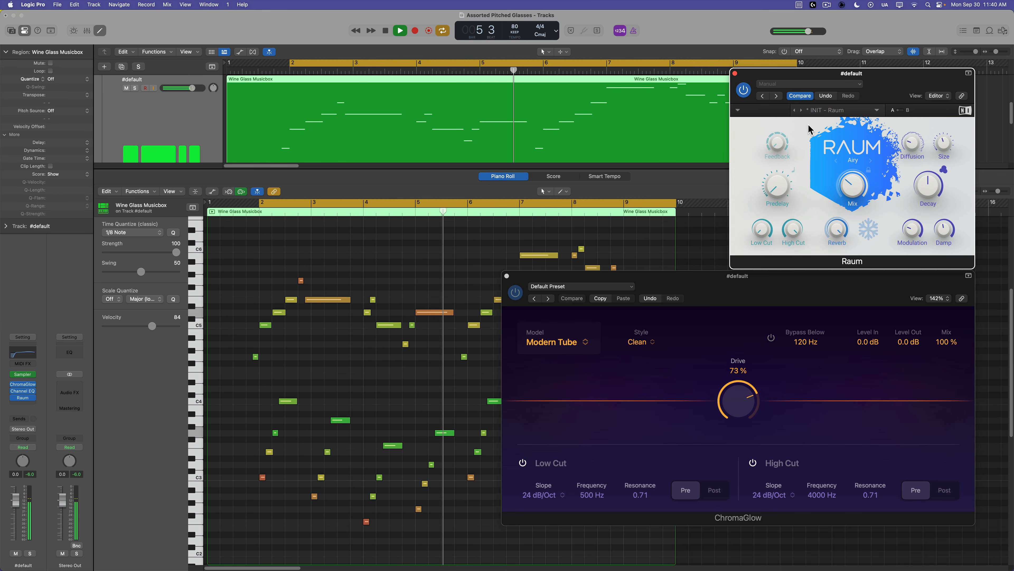
{"action": "left_click_drag", "start_coordinate": [853, 192], "coordinate": [855, 187]}
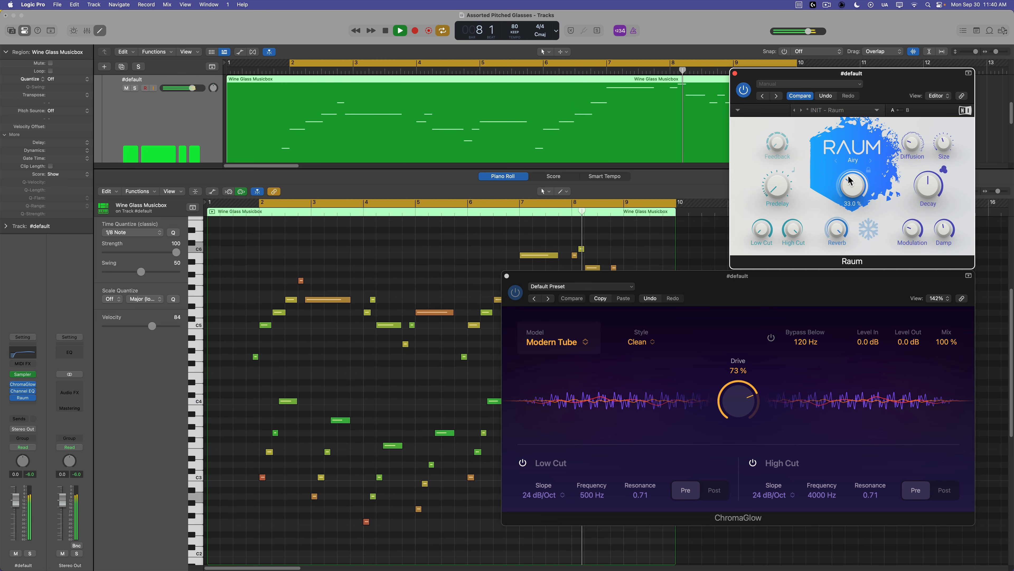
{"action": "key", "text": "space"}
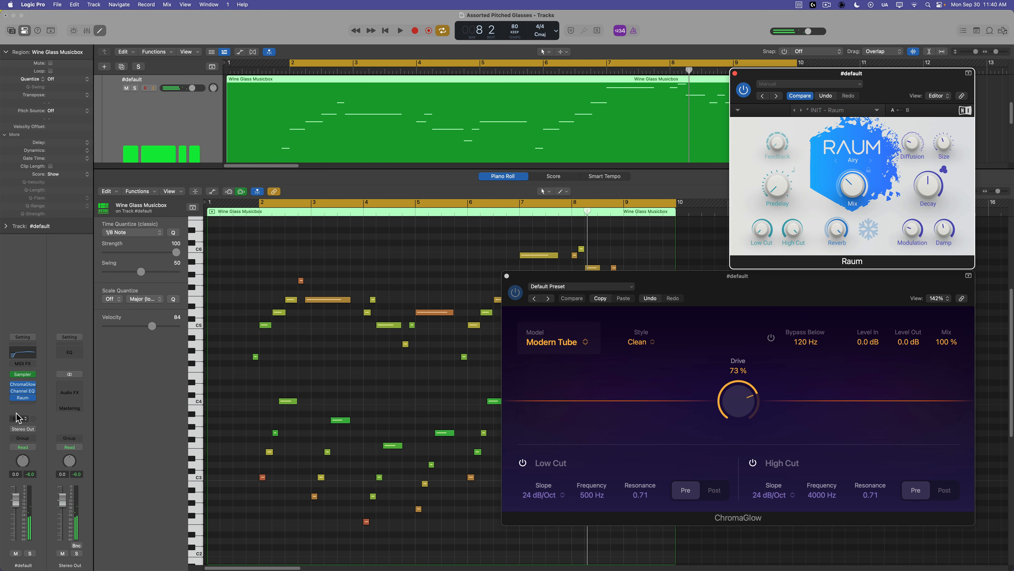
Insert a Stereo Delay before Raum on the Sampler track and move its window into view.
{"action": "left_click", "coordinate": [29, 398]}
{"action": "mouse_move", "coordinate": [60, 469]}
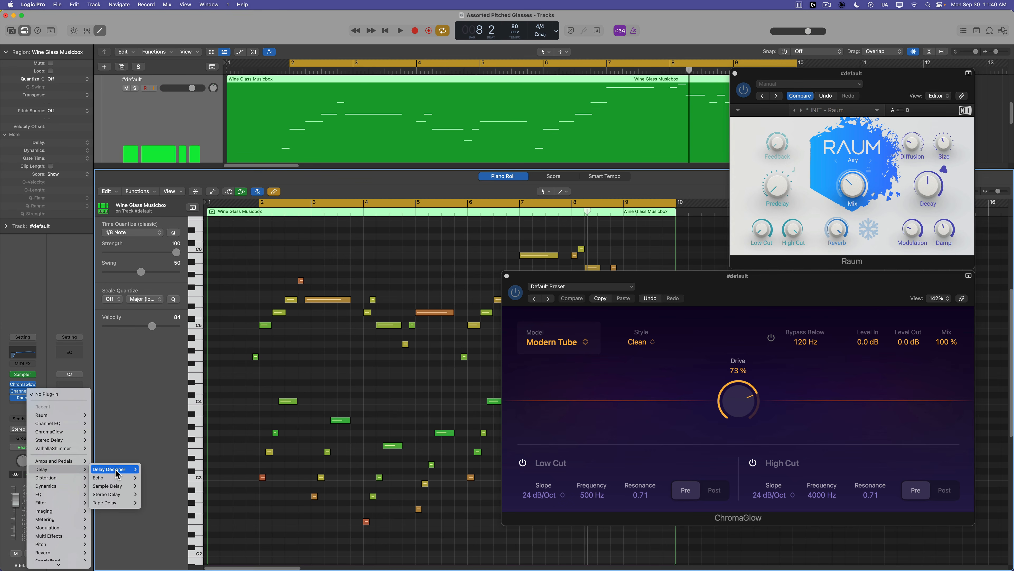
{"action": "mouse_move", "coordinate": [114, 495]}
{"action": "left_click", "coordinate": [154, 496]}
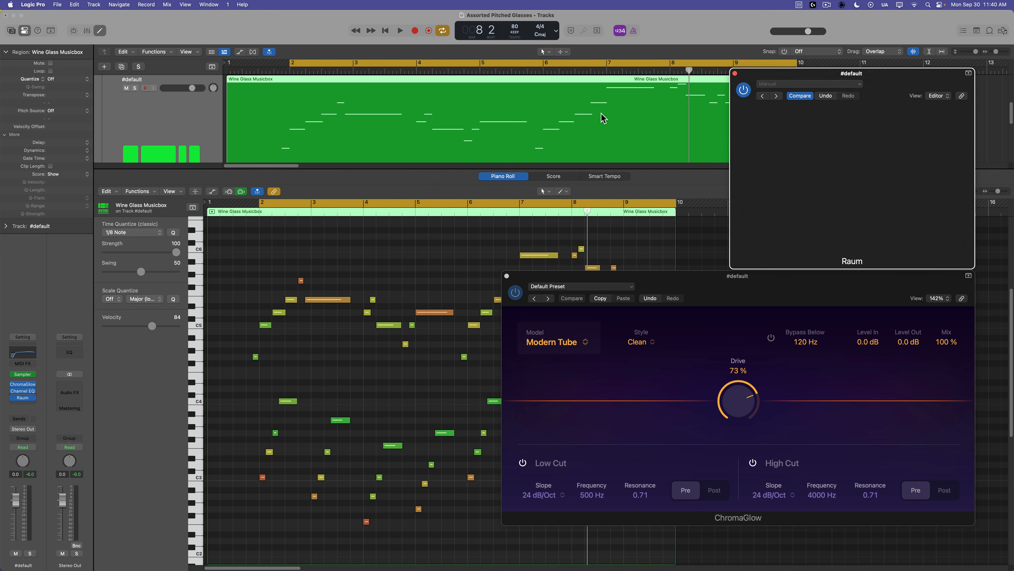
{"action": "left_click_drag", "start_coordinate": [899, 83], "coordinate": [502, 53]}
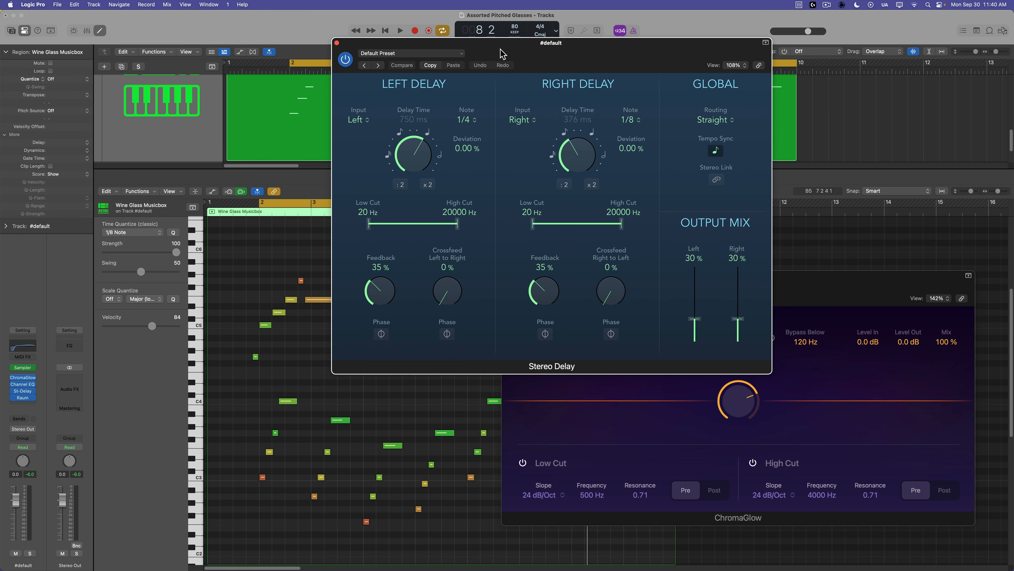
Set the Stereo Delay's left note value to 1/8 and the right note value to 1/8 dotted.
{"action": "left_click", "coordinate": [462, 126]}
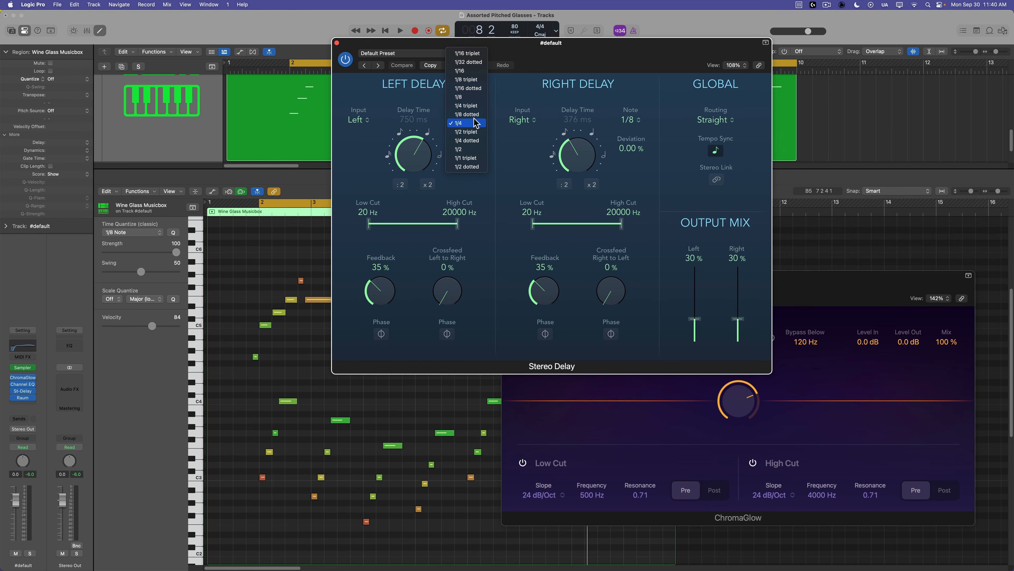
{"action": "left_click", "coordinate": [468, 100]}
{"action": "left_click", "coordinate": [635, 124]}
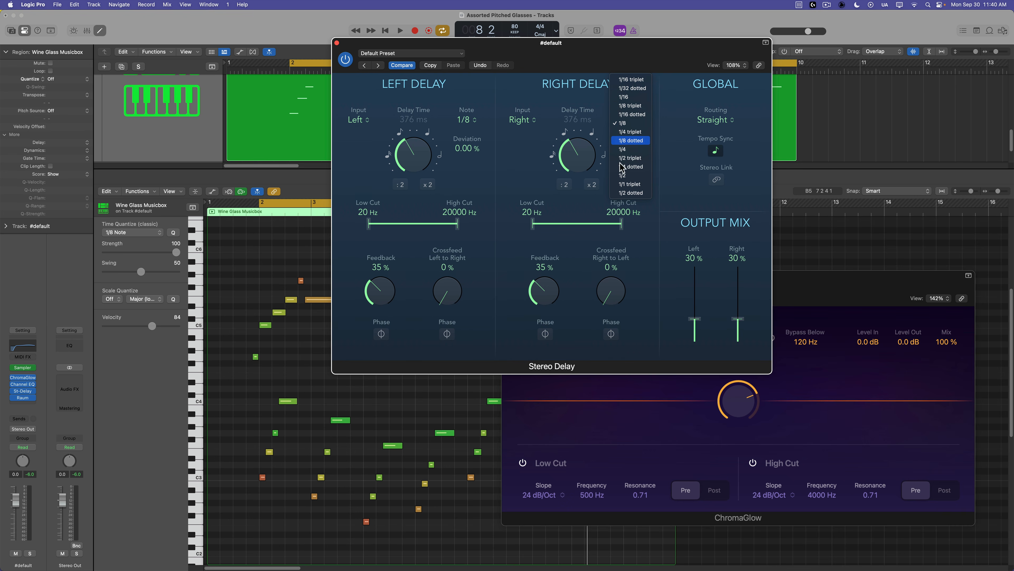
{"action": "left_click", "coordinate": [631, 140]}
While playing, narrow the delay filters to about 340–4400 Hz on the left and 390–4400 Hz on the right.
{"action": "key", "text": "space"}
{"action": "left_click_drag", "start_coordinate": [373, 224], "coordinate": [422, 224]}
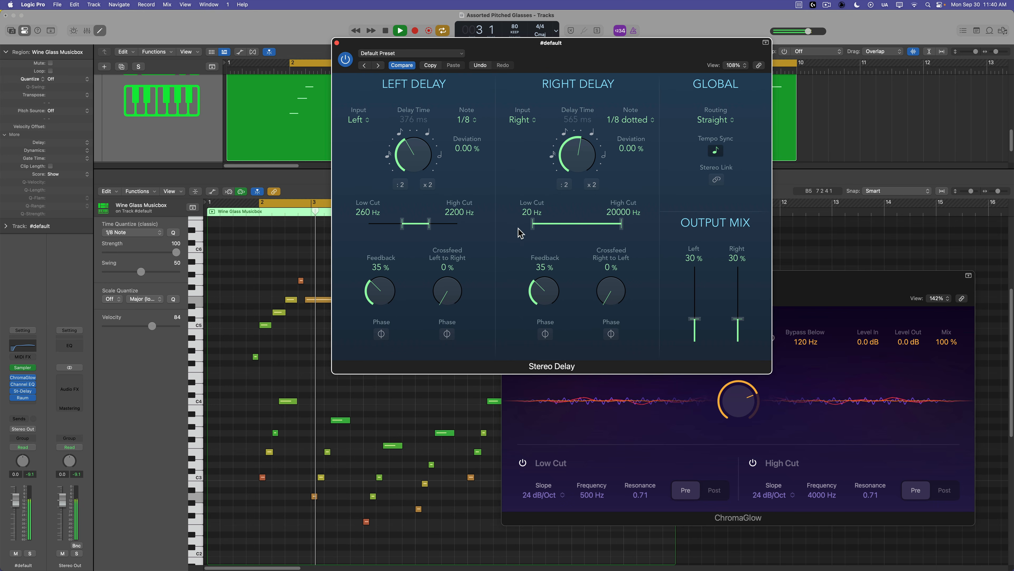
{"action": "left_click_drag", "start_coordinate": [536, 224], "coordinate": [600, 223]}
{"action": "left_click_drag", "start_coordinate": [592, 223], "coordinate": [592, 223]}
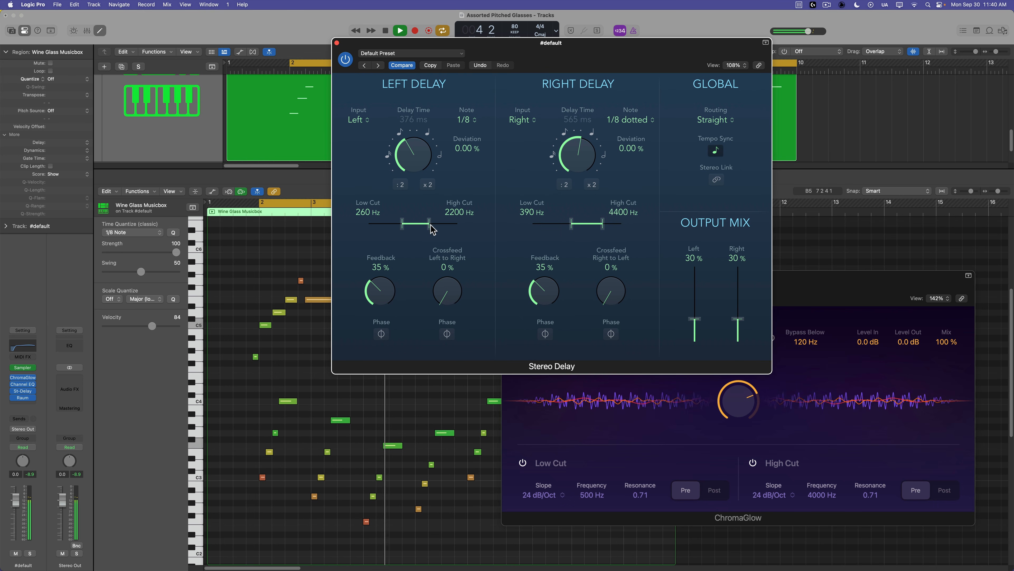
{"action": "left_click_drag", "start_coordinate": [430, 224], "coordinate": [431, 223]}
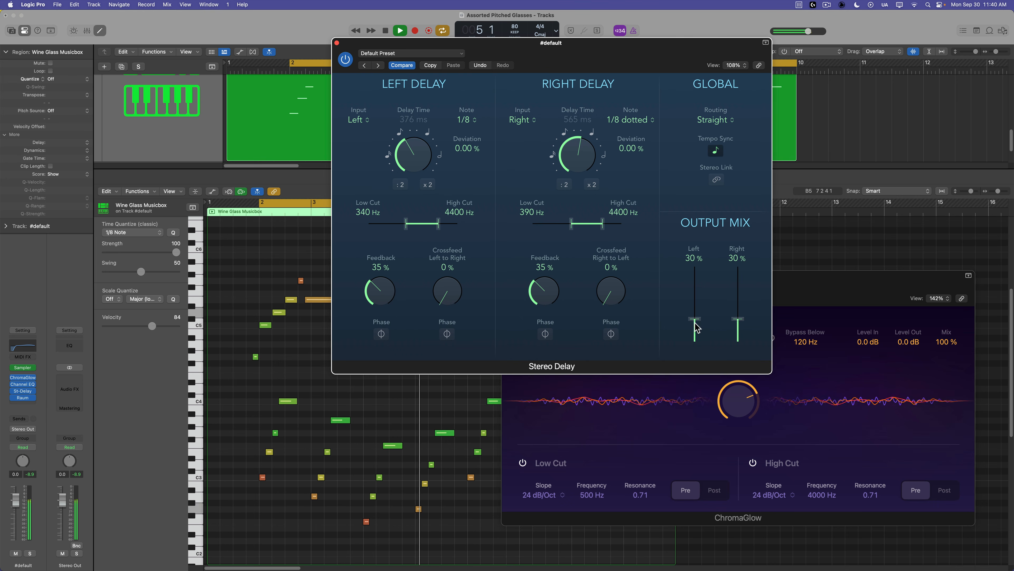
Lower the delay output mix to 22 % left and 25 % right, close the Stereo Delay and stop playback.
{"action": "left_click_drag", "start_coordinate": [696, 319], "coordinate": [743, 327]}
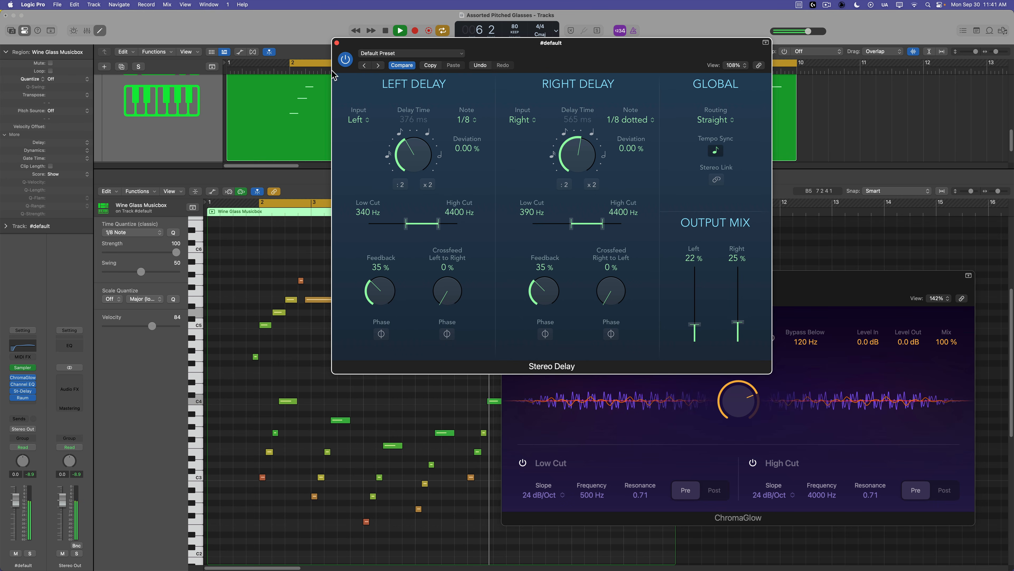
{"action": "left_click", "coordinate": [337, 42]}
{"action": "left_click_drag", "start_coordinate": [782, 285], "coordinate": [795, 294]}
{"action": "key", "text": "space"}
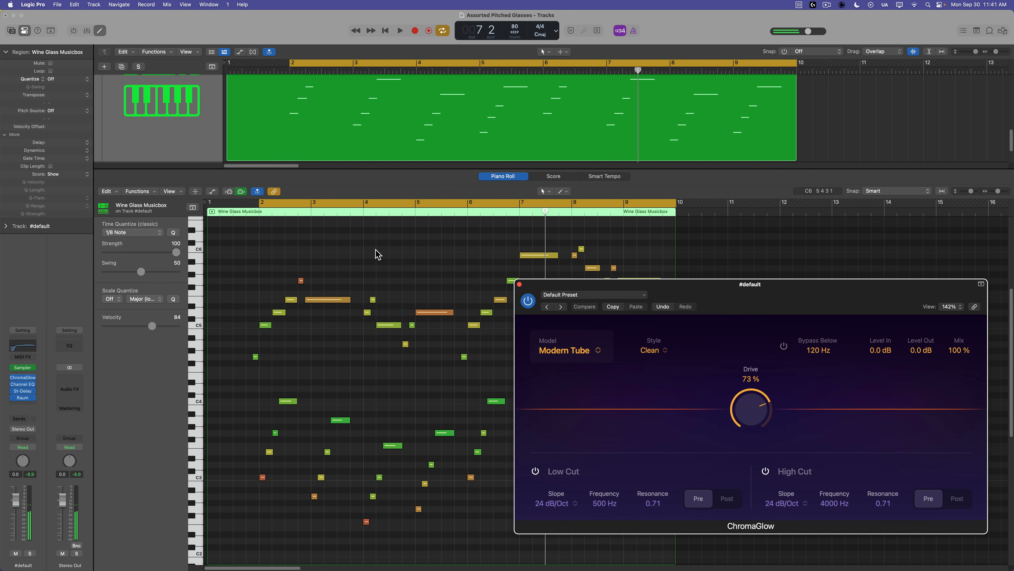
Insert a Note Repeater MIDI effect on the Sampler track and move its window aside.
{"action": "left_click", "coordinate": [34, 357]}
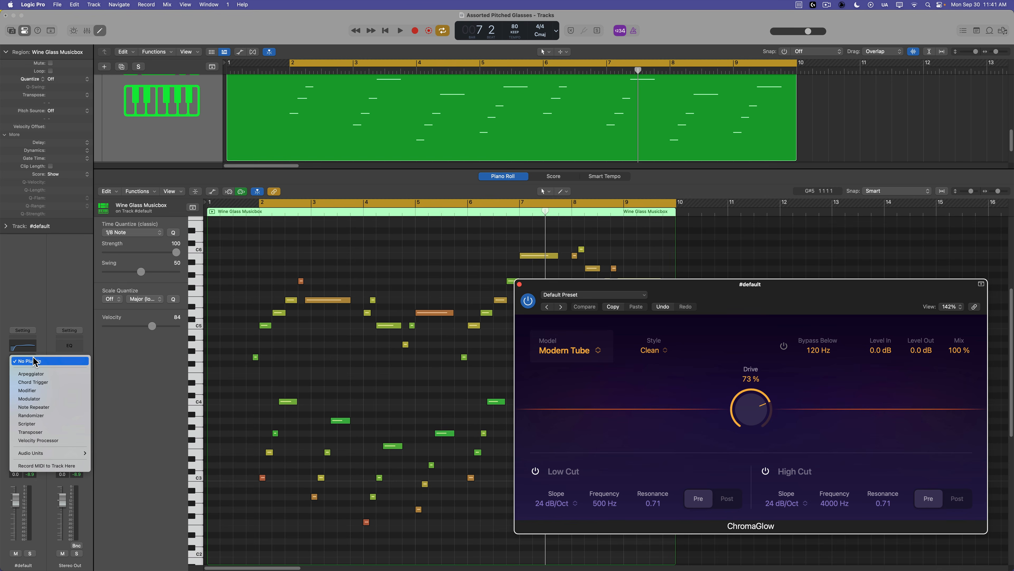
{"action": "left_click", "coordinate": [65, 405]}
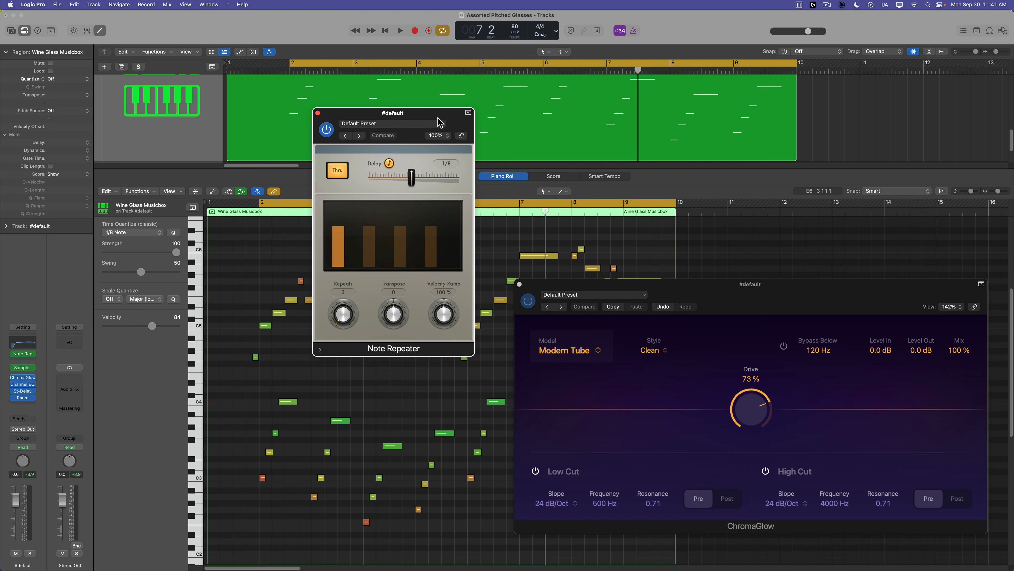
{"action": "left_click_drag", "start_coordinate": [439, 122], "coordinate": [789, 105]}
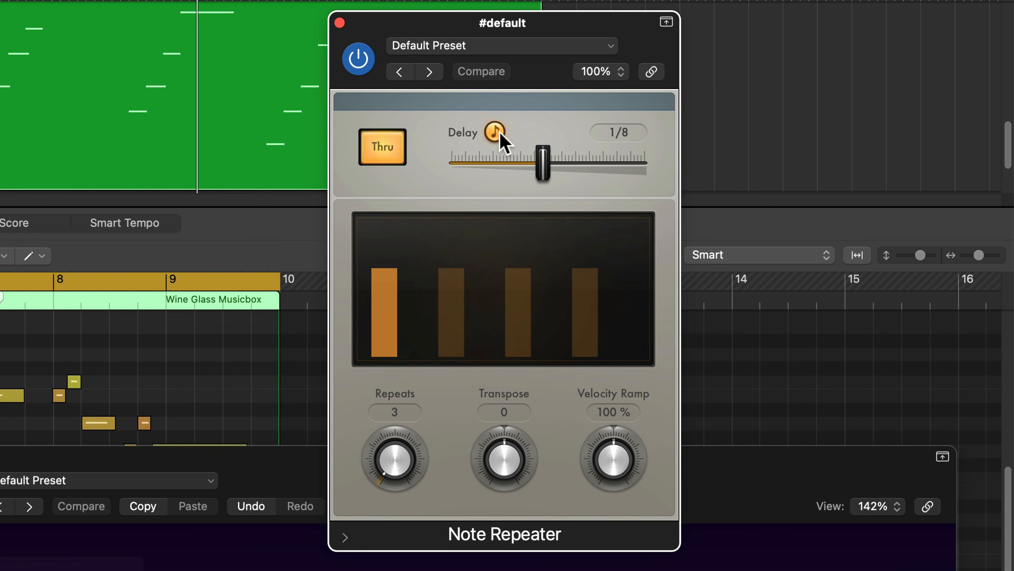
{"action": "left_click", "coordinate": [740, 145]}
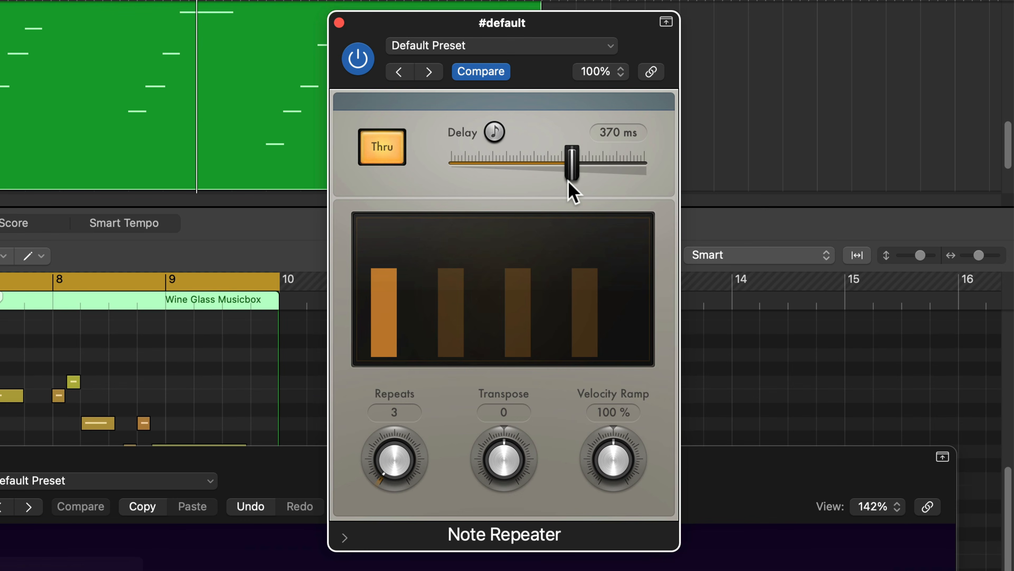
Set the Note Repeater's Delay to 27 ms, Repeats to 1 and Velocity Ramp to 71 %.
{"action": "left_click_drag", "start_coordinate": [568, 180], "coordinate": [481, 181]}
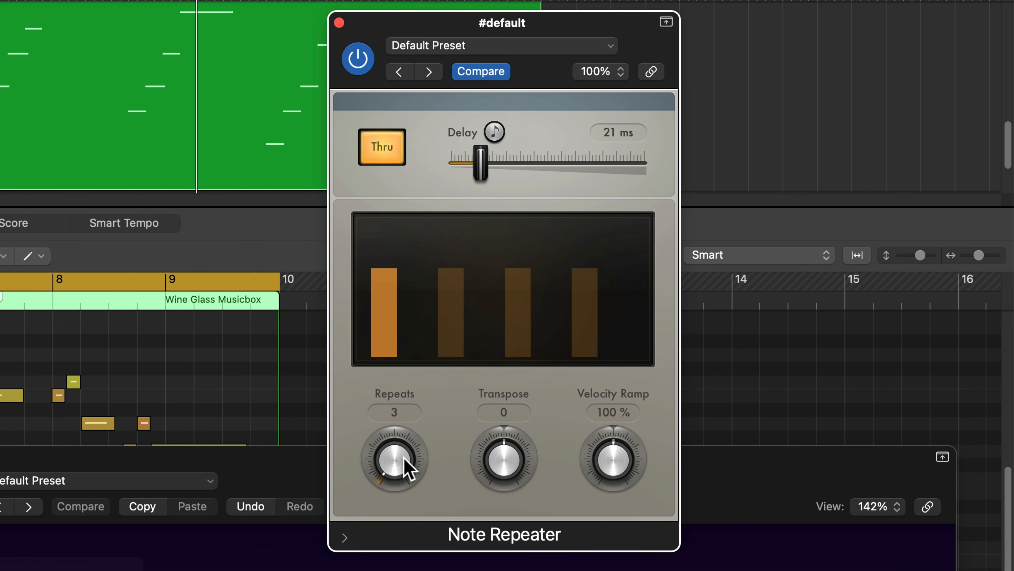
{"action": "left_click_drag", "start_coordinate": [403, 459], "coordinate": [406, 461]}
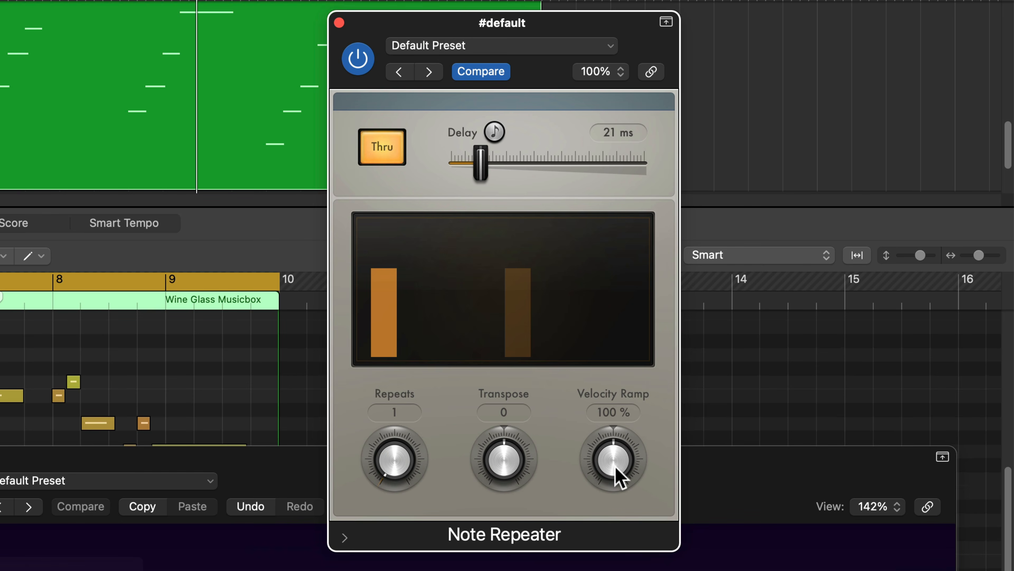
{"action": "left_click_drag", "start_coordinate": [615, 471], "coordinate": [575, 536]}
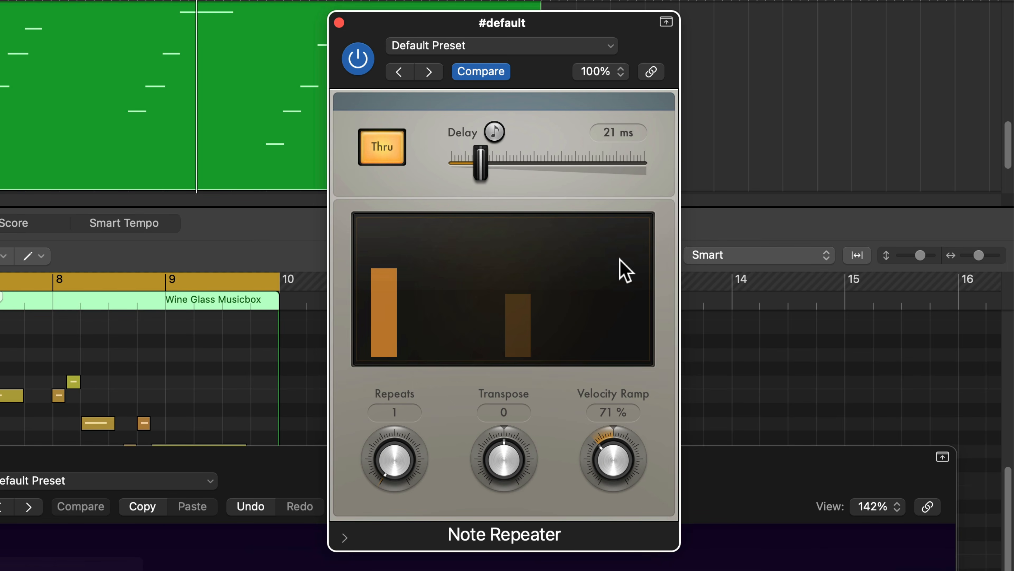
{"action": "left_click_drag", "start_coordinate": [487, 172], "coordinate": [485, 166]}
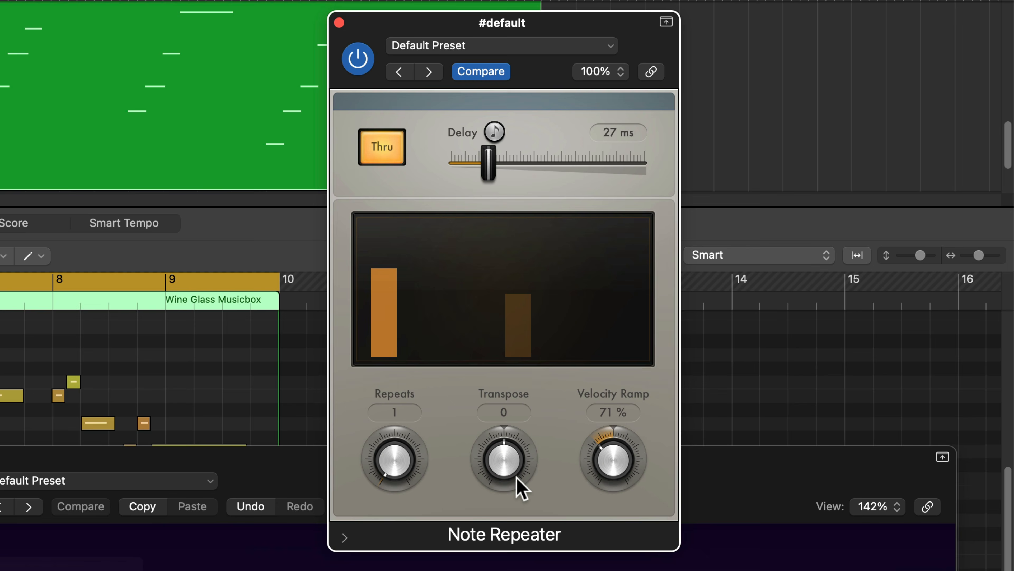
Set the Note Repeater's Transpose to -12 and close its window.
{"action": "left_click_drag", "start_coordinate": [513, 463], "coordinate": [564, 414]}
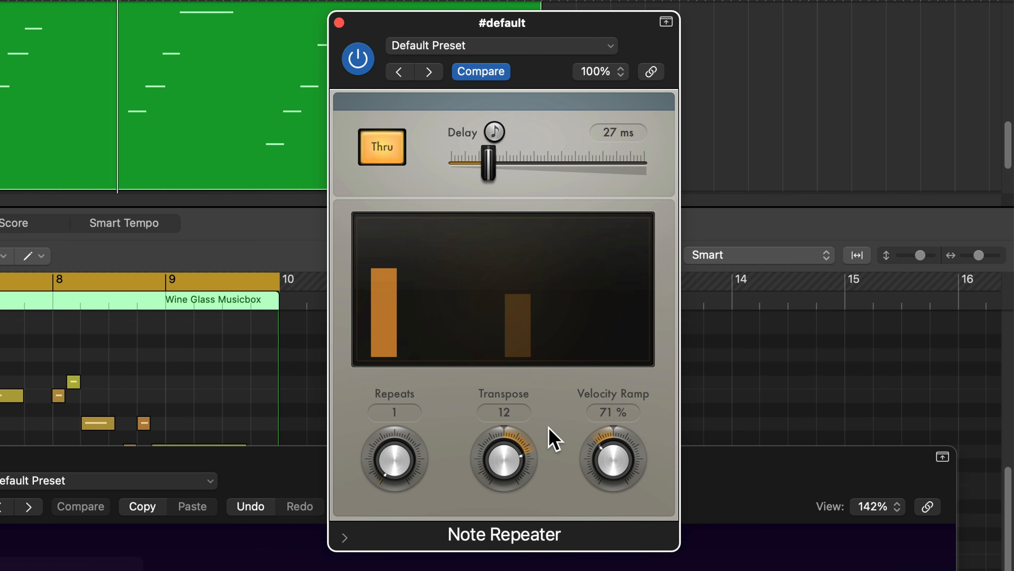
{"action": "left_click_drag", "start_coordinate": [507, 465], "coordinate": [500, 543]}
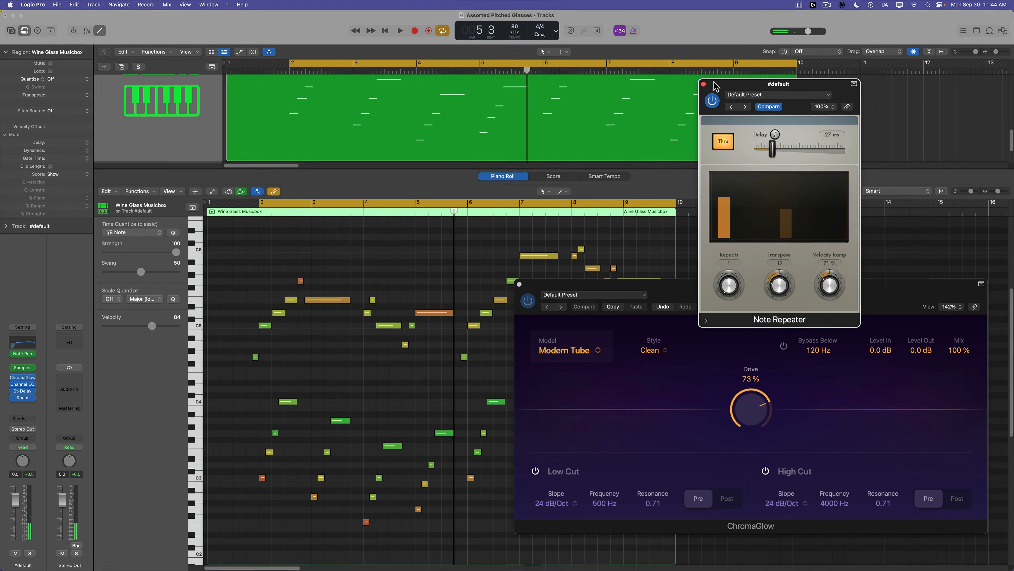
{"action": "left_click", "coordinate": [339, 22]}
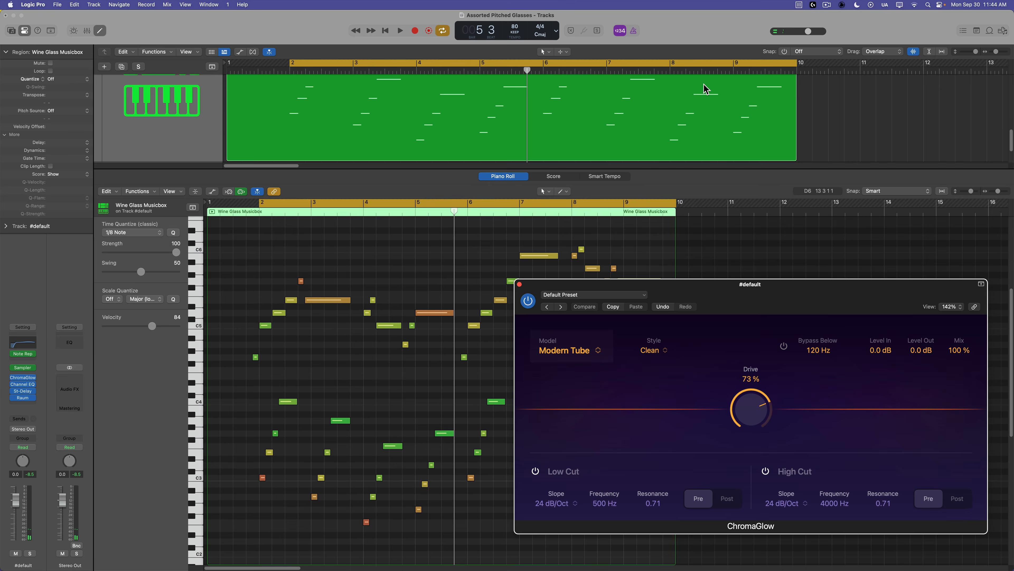
Reopen the Stereo Delay, lower its output mix to 18 % left and 21 % right, nudge the feedback knobs, and close it.
{"action": "left_click", "coordinate": [23, 391]}
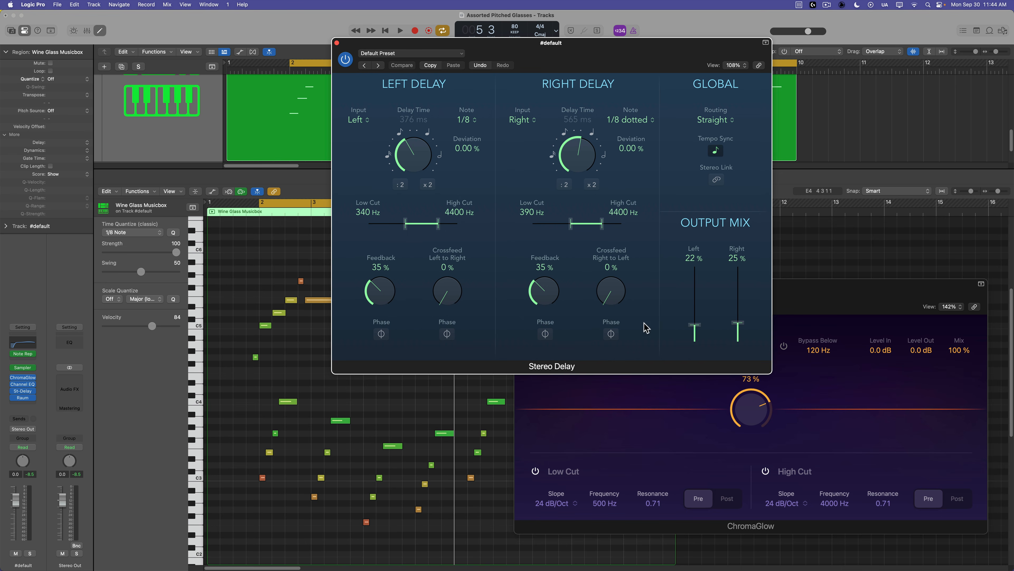
{"action": "left_click_drag", "start_coordinate": [695, 329], "coordinate": [700, 333]}
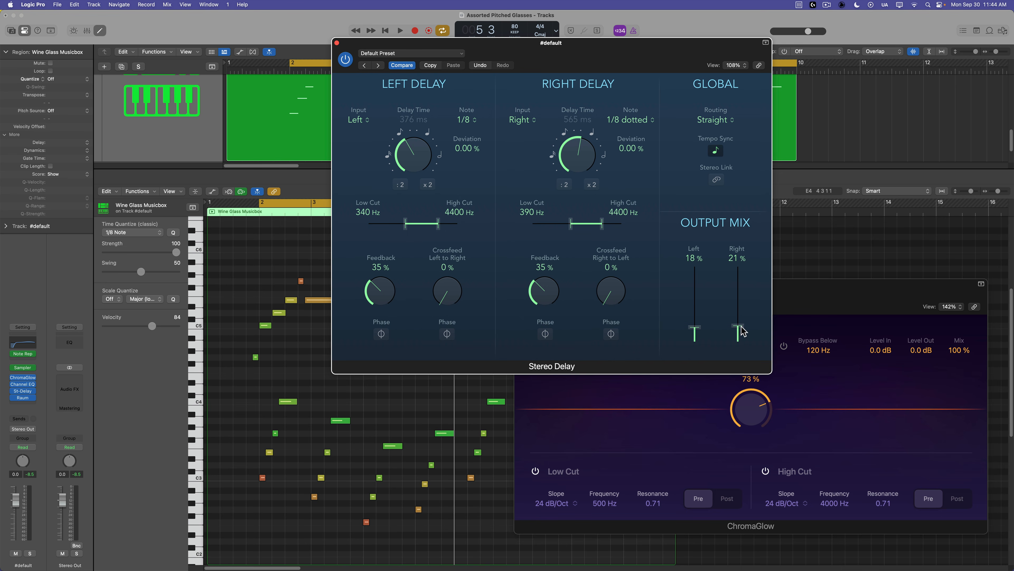
{"action": "left_click_drag", "start_coordinate": [543, 291], "coordinate": [550, 301]}
{"action": "left_click_drag", "start_coordinate": [383, 297], "coordinate": [384, 299]}
{"action": "key", "text": "space"}
{"action": "left_click", "coordinate": [338, 43]}
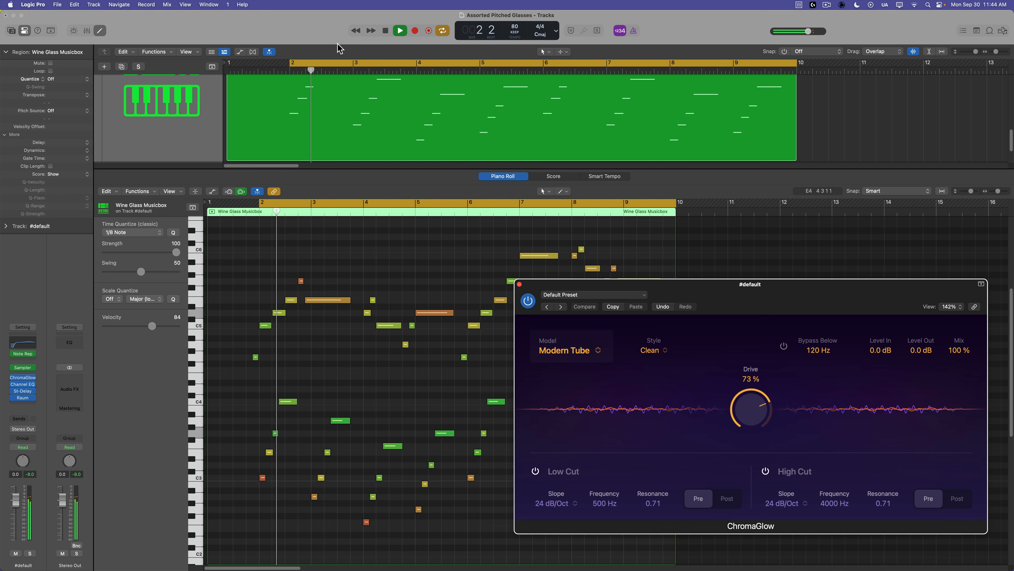
Rename the Sampler instrument track to Fantasy Musicbox.
{"action": "left_click", "coordinate": [494, 252]}
{"action": "key", "text": "x"}
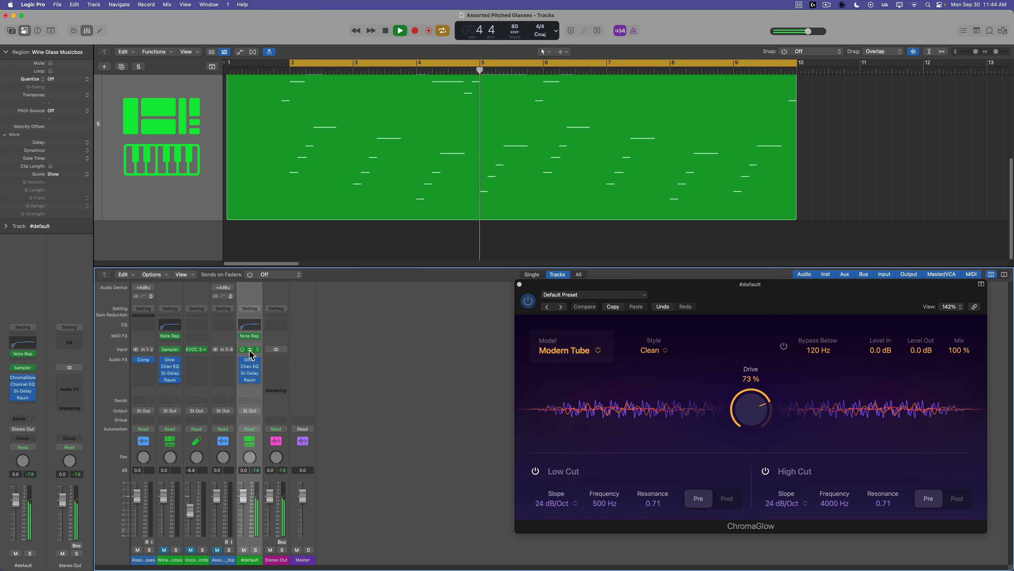
{"action": "key", "text": "space"}
{"action": "scroll", "coordinate": [199, 195], "scroll_direction": "up", "scroll_amount": 3}
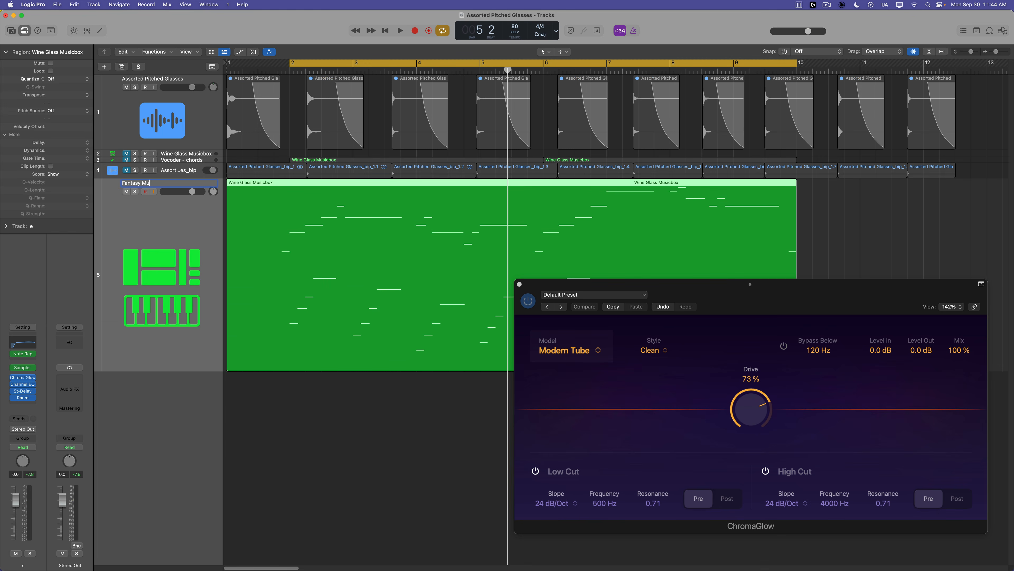
{"action": "type", "text": "x"}
{"action": "key", "text": "Return"}
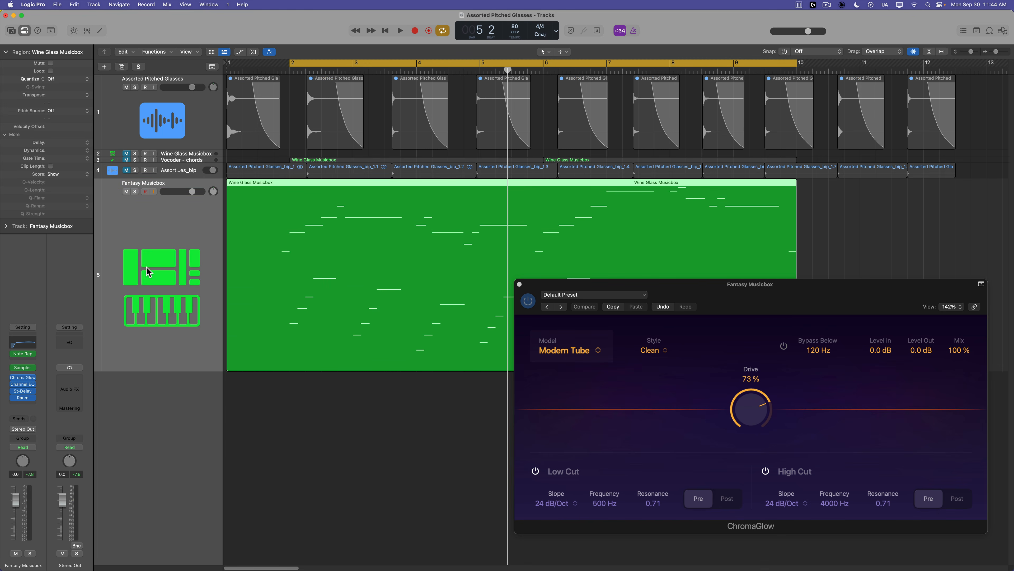
Save the Sampler instrument as Fantasy Musicbox with audio data, then close the plug-in windows.
{"action": "left_click", "coordinate": [24, 368]}
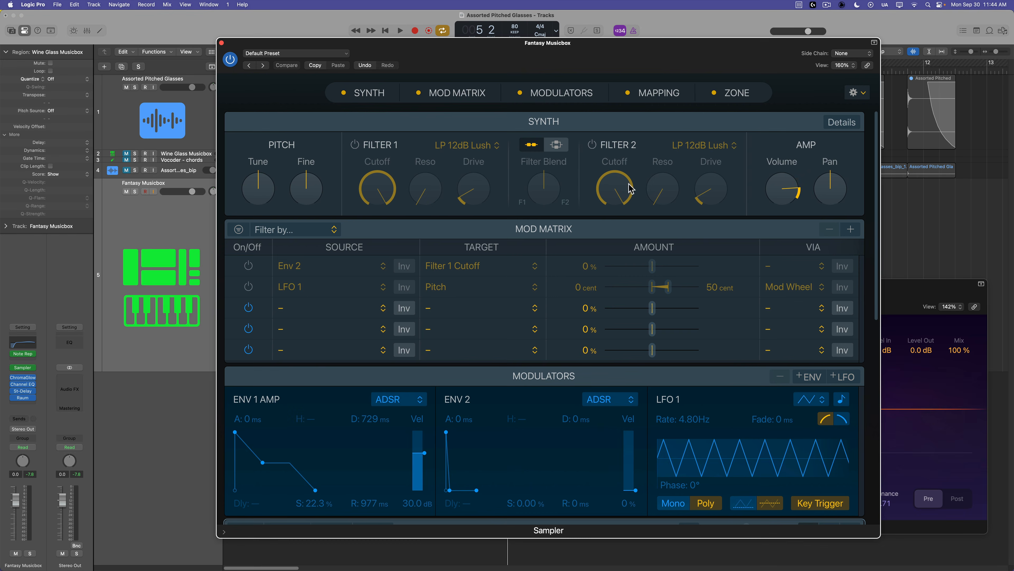
{"action": "left_click", "coordinate": [320, 56]}
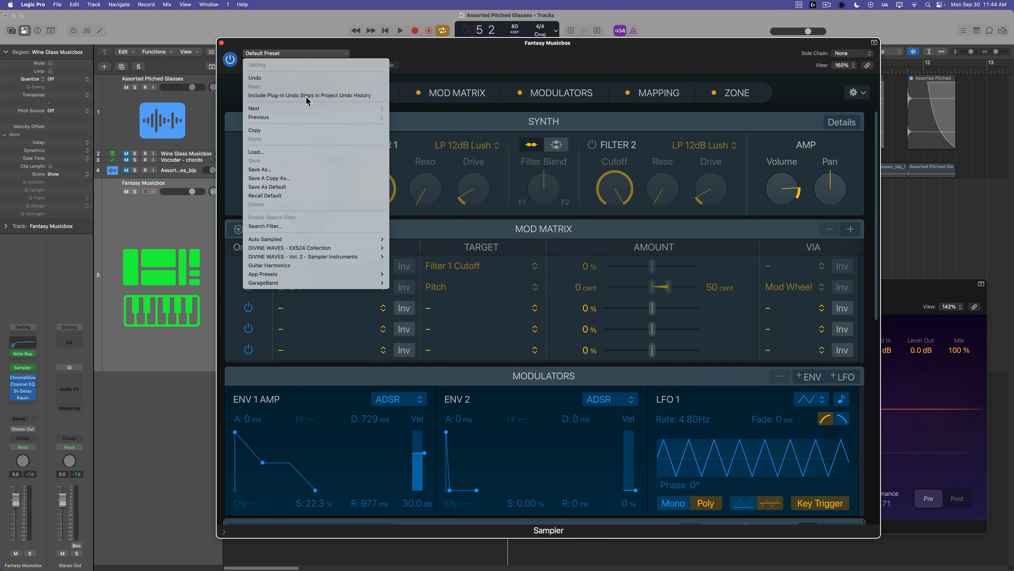
{"action": "left_click", "coordinate": [307, 172]}
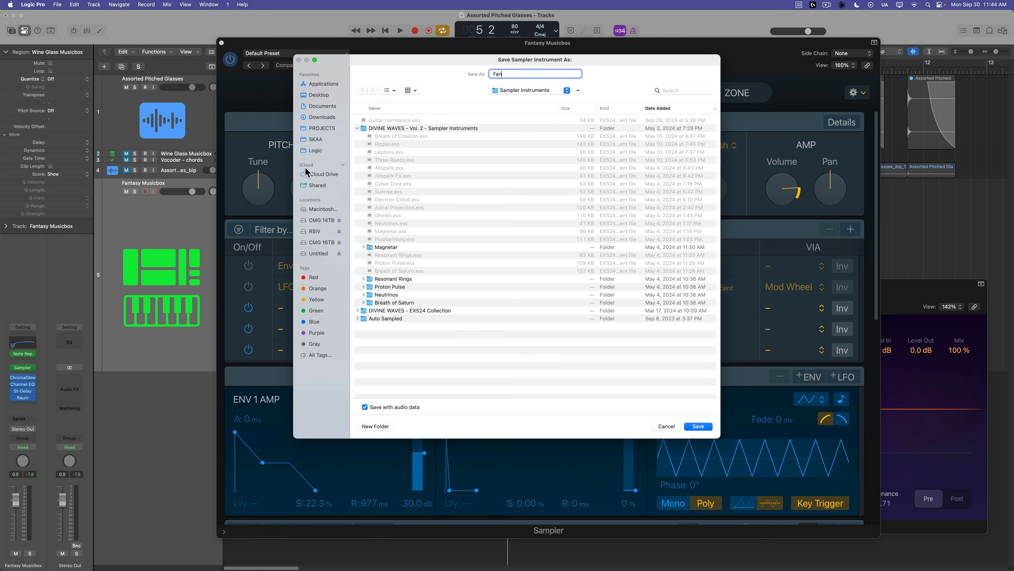
{"action": "type", "text": "Fantasy Musicbox"}
{"action": "key", "text": "Return"}
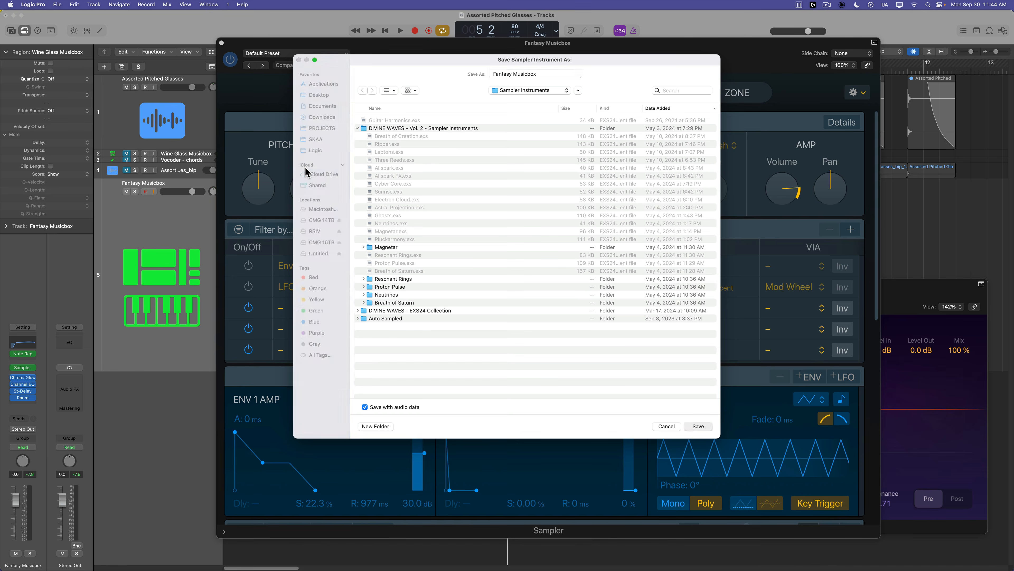
{"action": "left_click", "coordinate": [222, 42]}
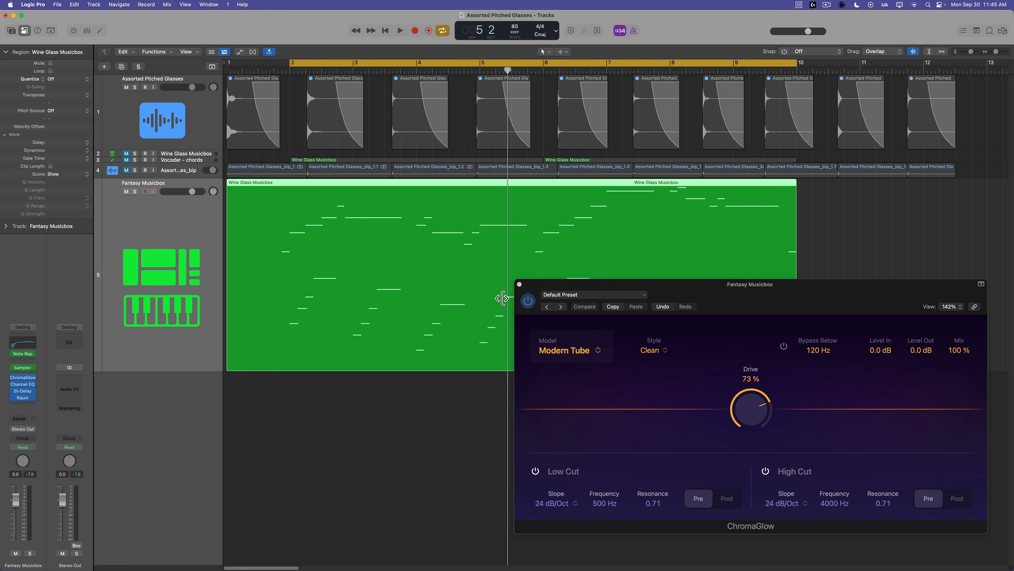
{"action": "left_click", "coordinate": [520, 284]}
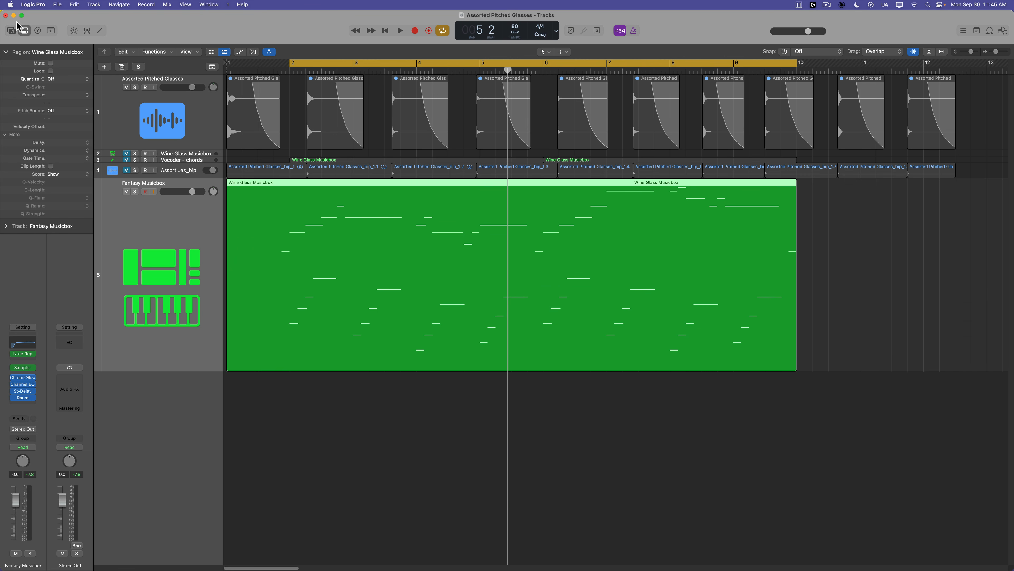
Save the track's channel strip as a user patch named Fantasy Musicbox from the Library.
{"action": "left_click", "coordinate": [12, 30]}
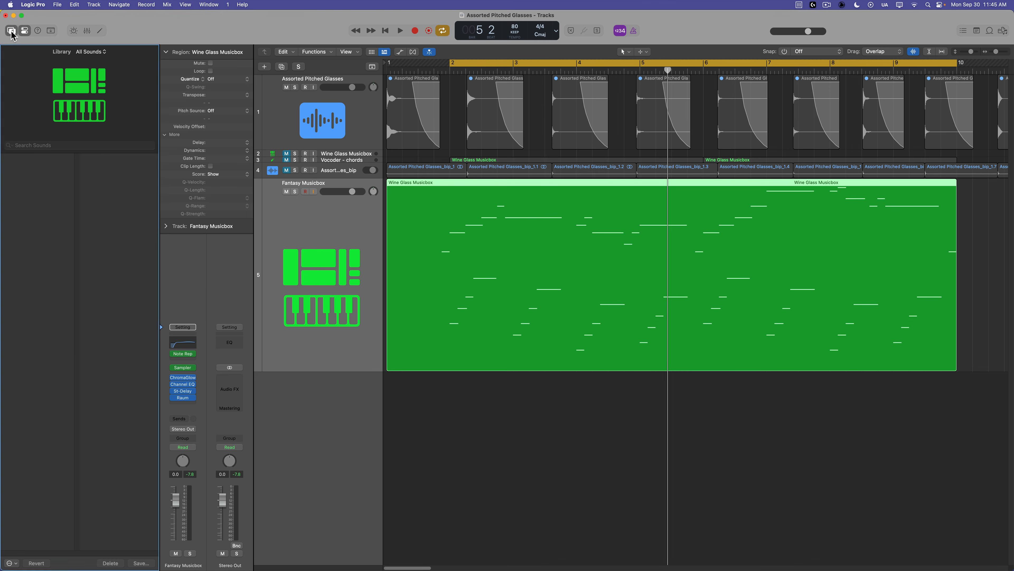
{"action": "left_click", "coordinate": [141, 563]}
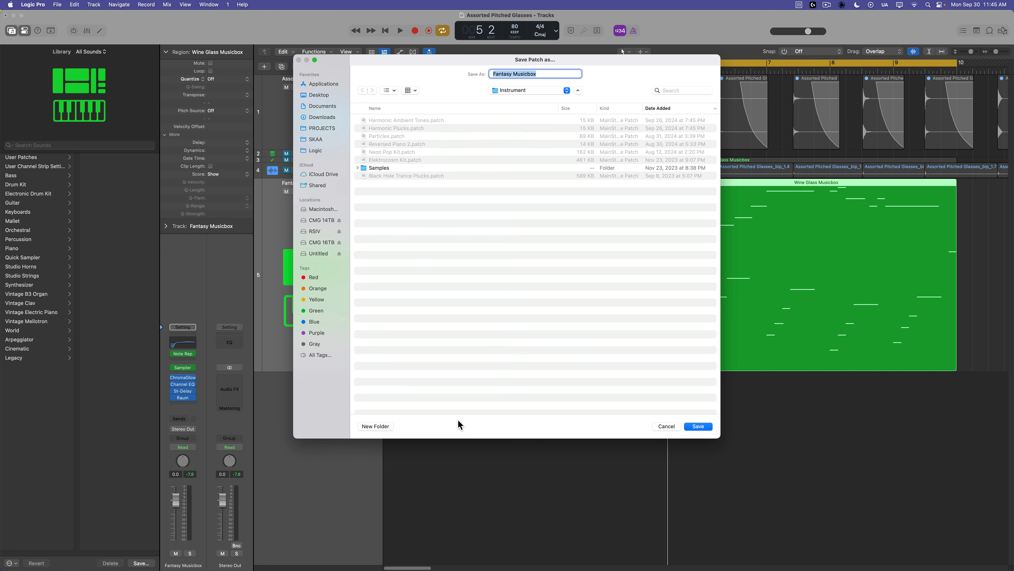
{"action": "key", "text": "Return"}
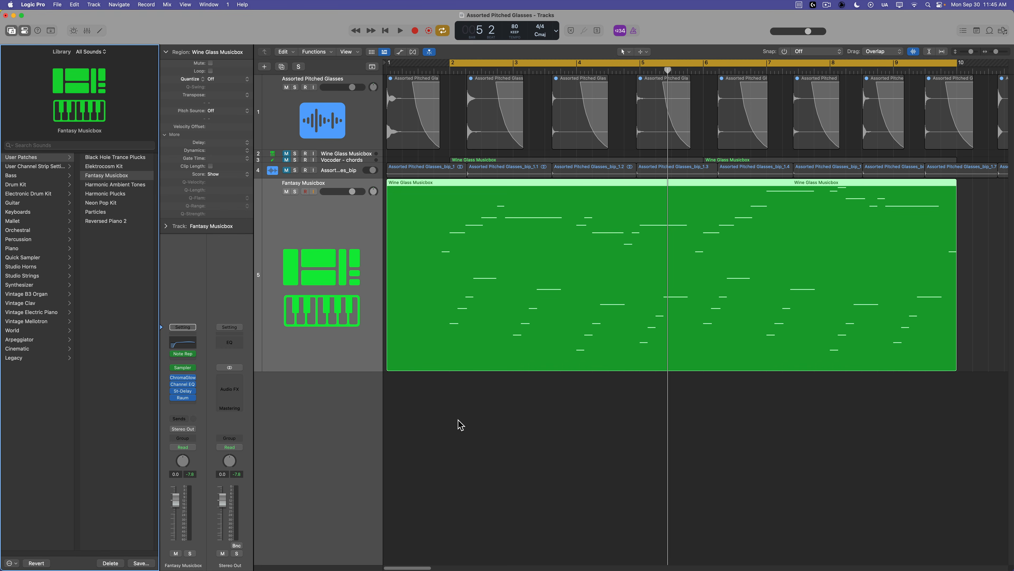
{"action": "left_click", "coordinate": [457, 439]}
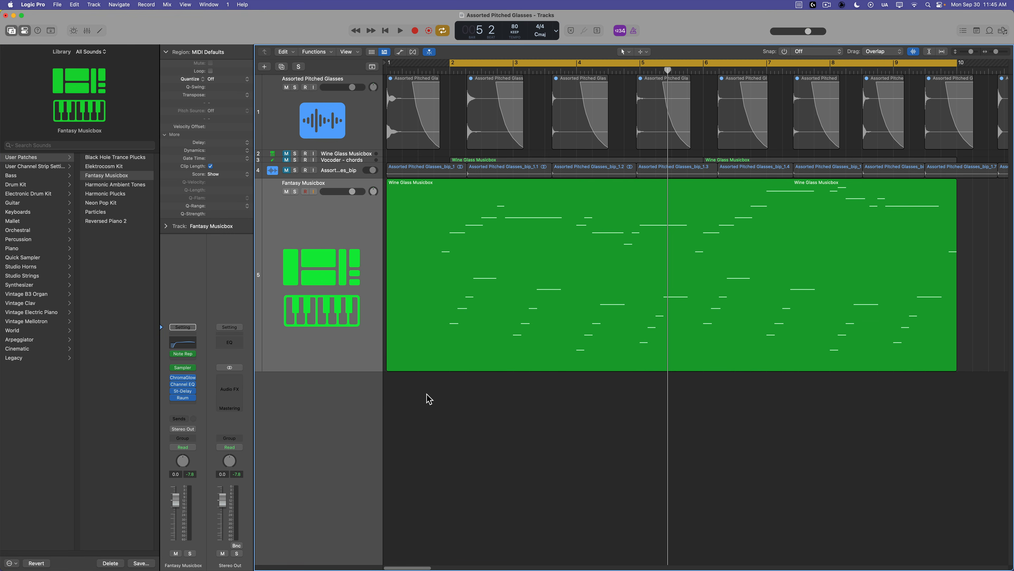
Create a new software instrument track and load a stereo EVOC 20 PolySynth into its instrument slot.
{"action": "double_click", "coordinate": [361, 411]}
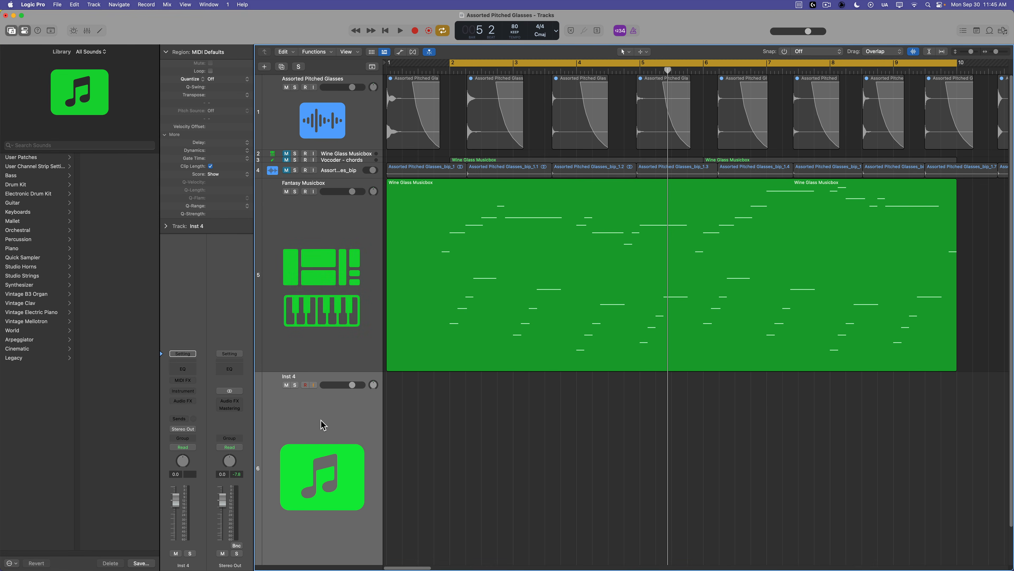
{"action": "key", "text": "super+Up"}
{"action": "key", "text": "super+Up"}
{"action": "key", "text": "super+Up"}
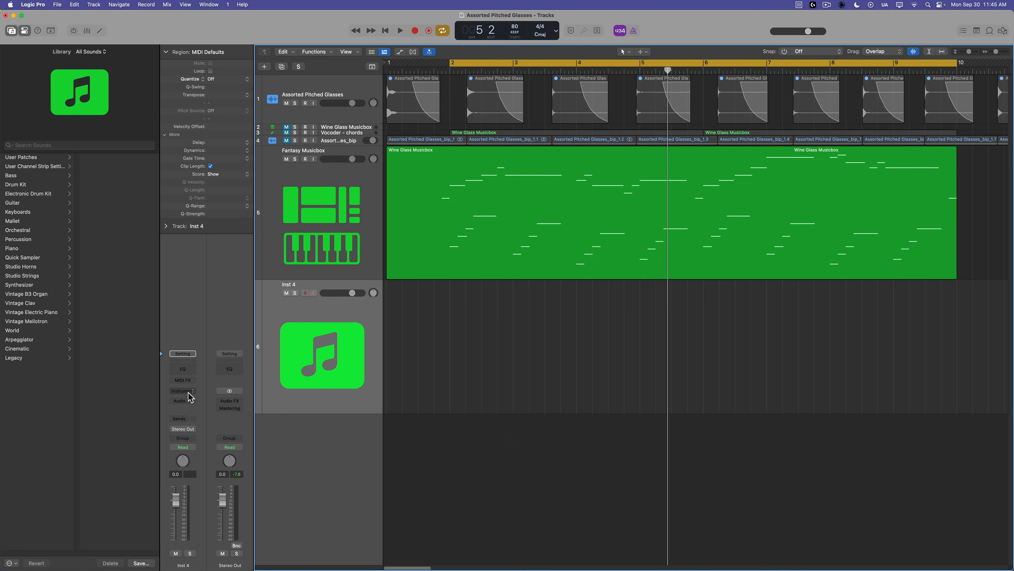
{"action": "left_click", "coordinate": [182, 391]}
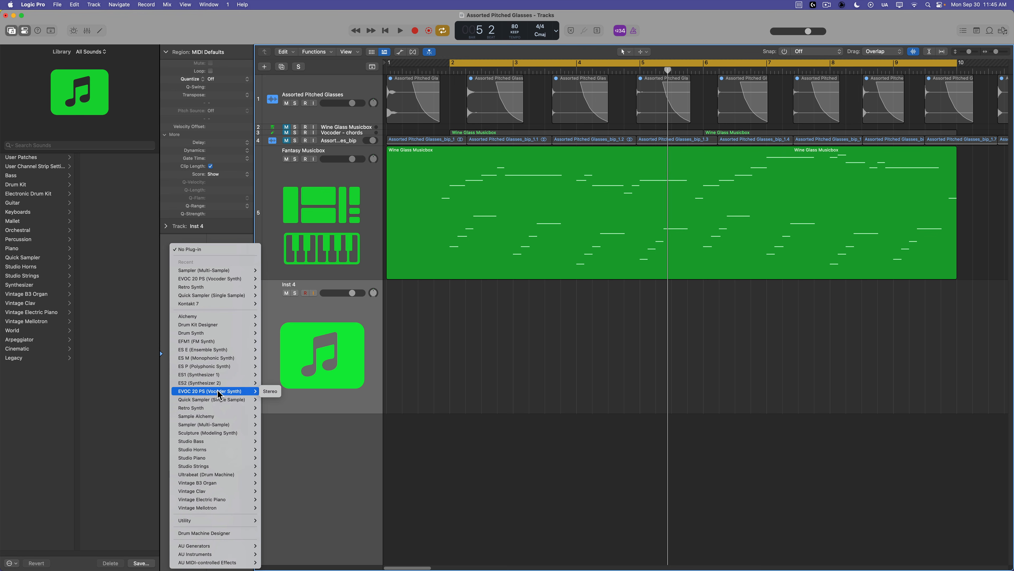
{"action": "left_click", "coordinate": [270, 391]}
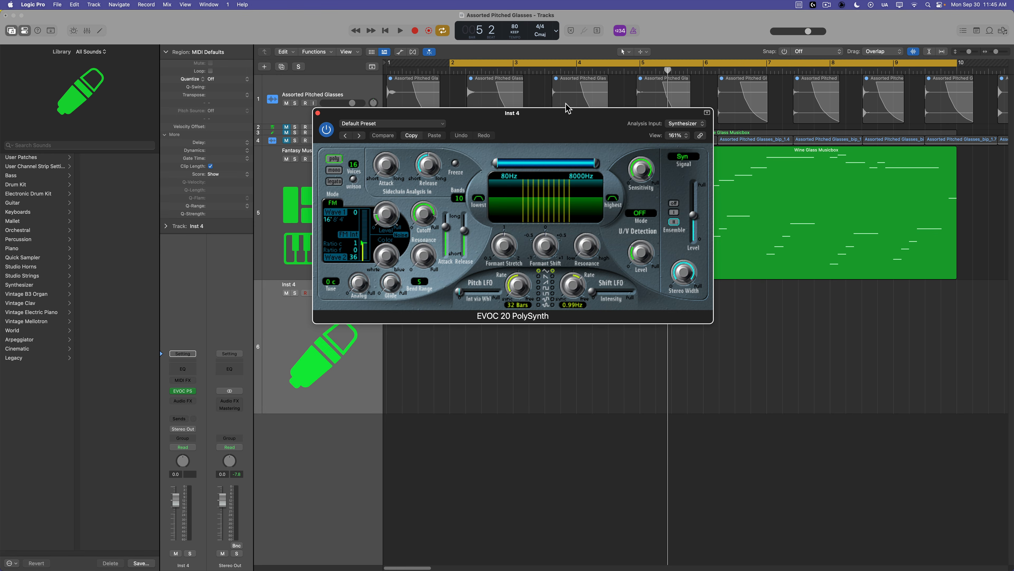
Set the vocoder's analysis input to the Fantasy Musicbox track (Inst 3) and its signal to Voc.
{"action": "left_click_drag", "start_coordinate": [567, 119], "coordinate": [844, 340]}
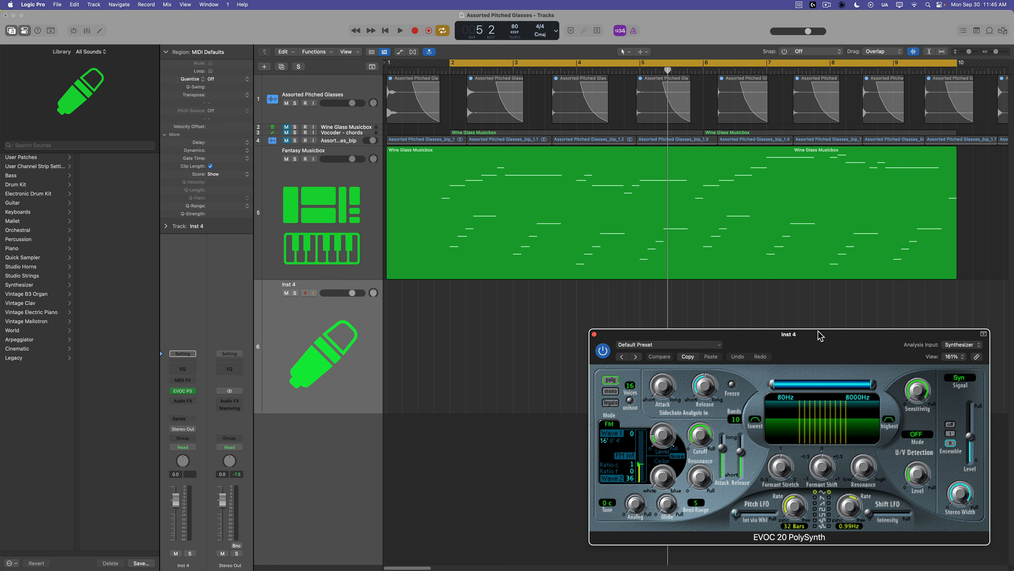
{"action": "left_click", "coordinate": [795, 209]}
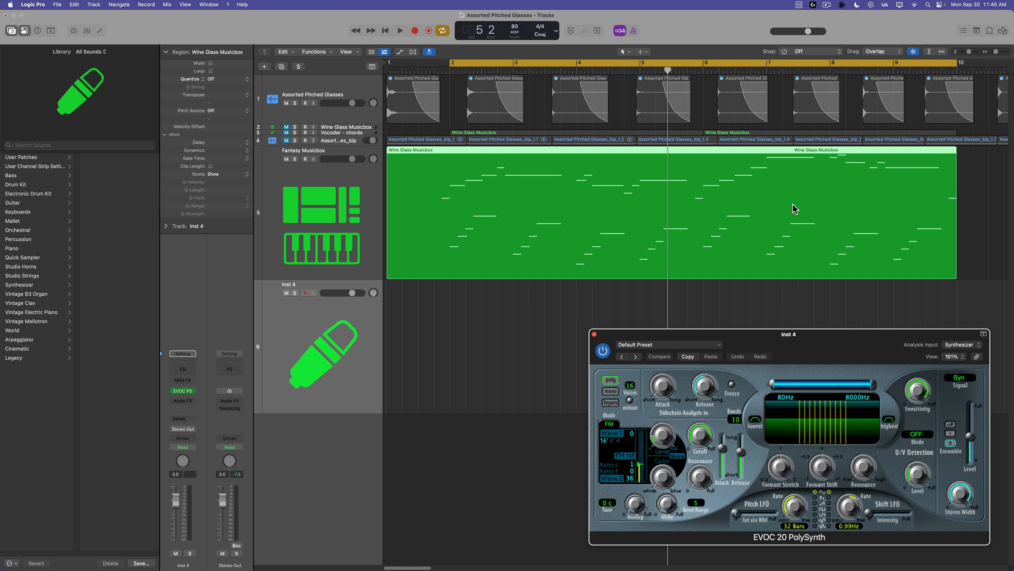
{"action": "left_click_drag", "start_coordinate": [813, 329], "coordinate": [713, 296]}
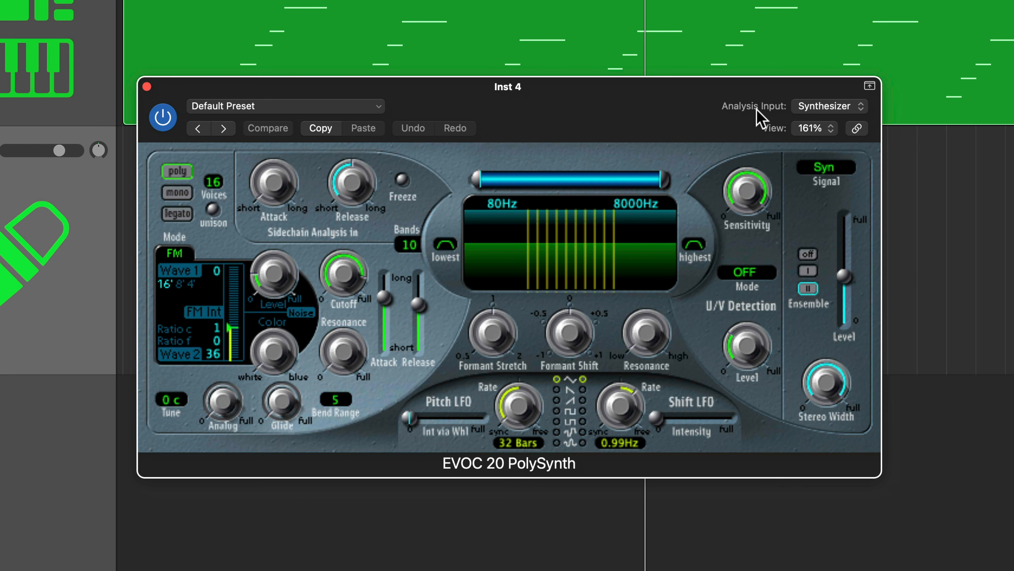
{"action": "left_click", "coordinate": [844, 110]}
{"action": "mouse_move", "coordinate": [838, 150]}
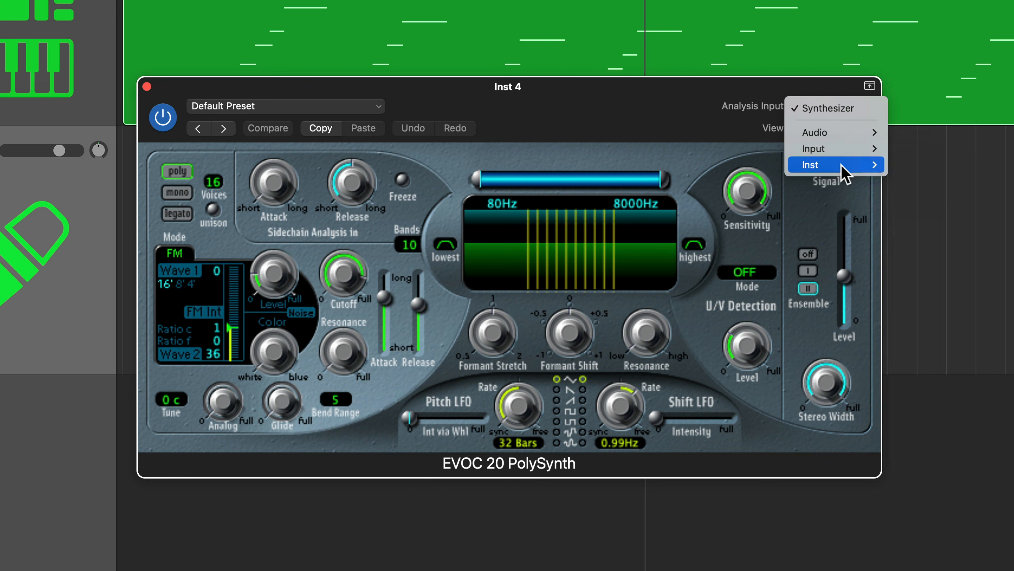
{"action": "mouse_move", "coordinate": [845, 172]}
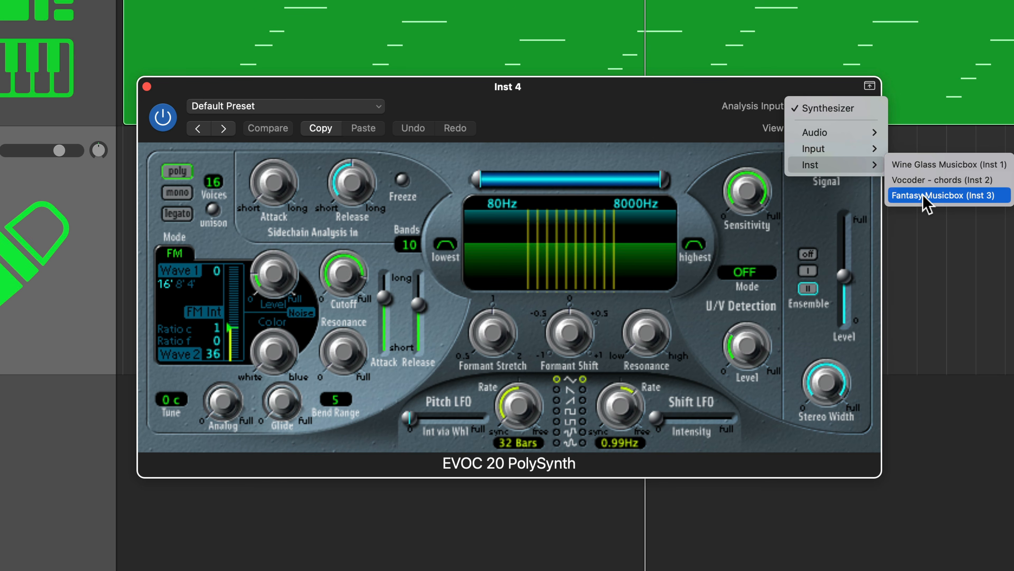
{"action": "left_click", "coordinate": [939, 195]}
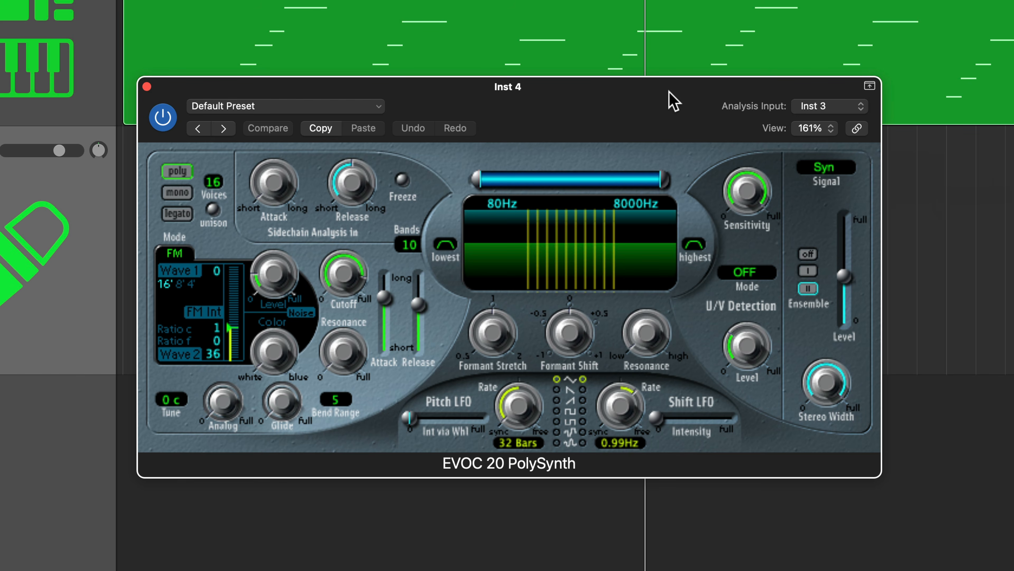
{"action": "left_click", "coordinate": [823, 167]}
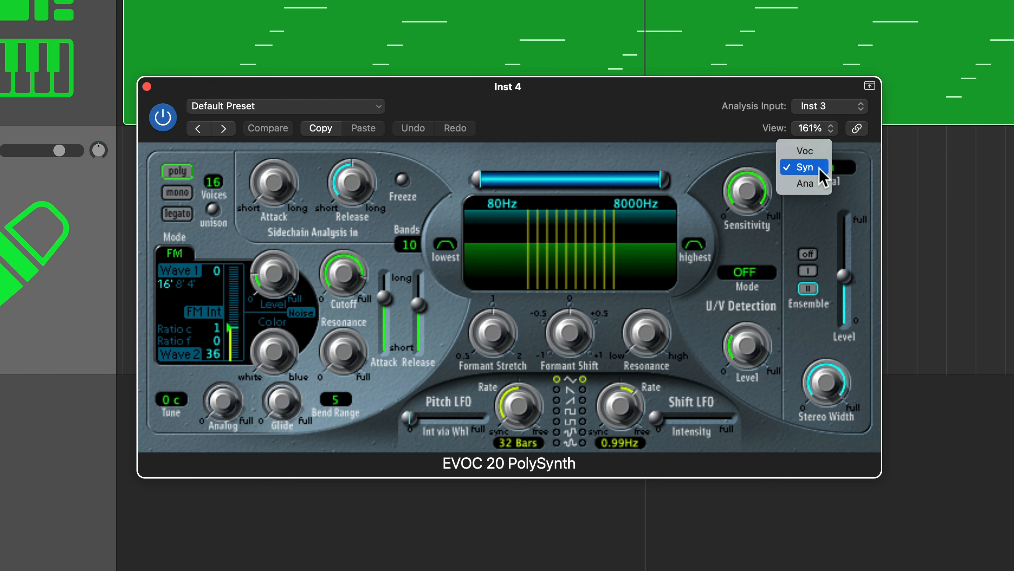
{"action": "left_click", "coordinate": [810, 152]}
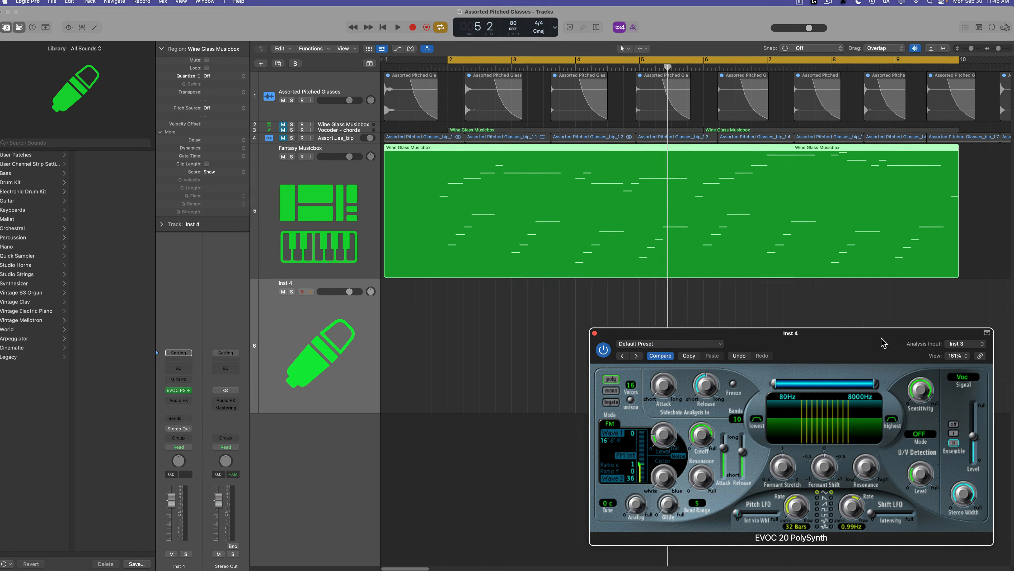
Rename the new instrument track to Vocoder Layer.
{"action": "double_click", "coordinate": [291, 285]}
{"action": "type", "text": "Vocoder Layer"}
{"action": "key", "text": "Return"}
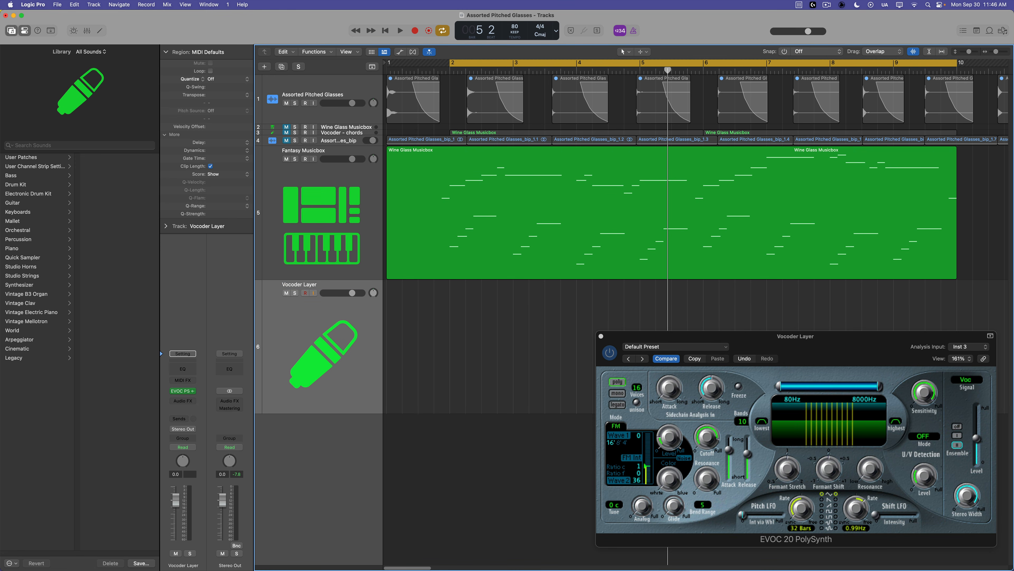
Copy the Wine Glass Musicbox region onto the Vocoder Layer track and audition it soloed.
{"action": "left_click_drag", "start_coordinate": [433, 252], "coordinate": [428, 301], "text": "alt"}
{"action": "left_click", "coordinate": [478, 461]}
{"action": "key", "text": "space"}
{"action": "left_click_drag", "start_coordinate": [869, 344], "coordinate": [856, 334]}
{"action": "key", "text": "s"}
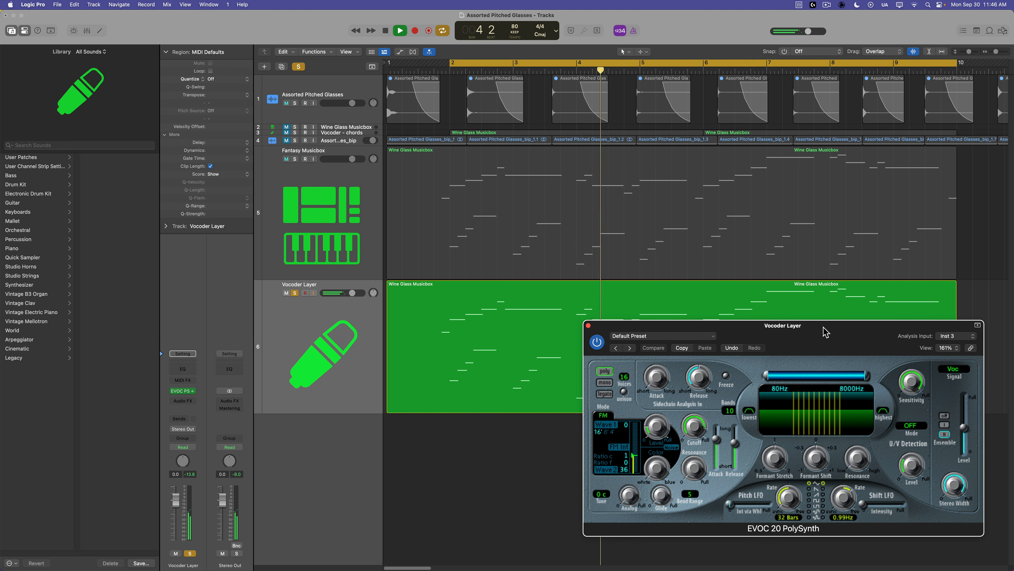
{"action": "key", "text": "space"}
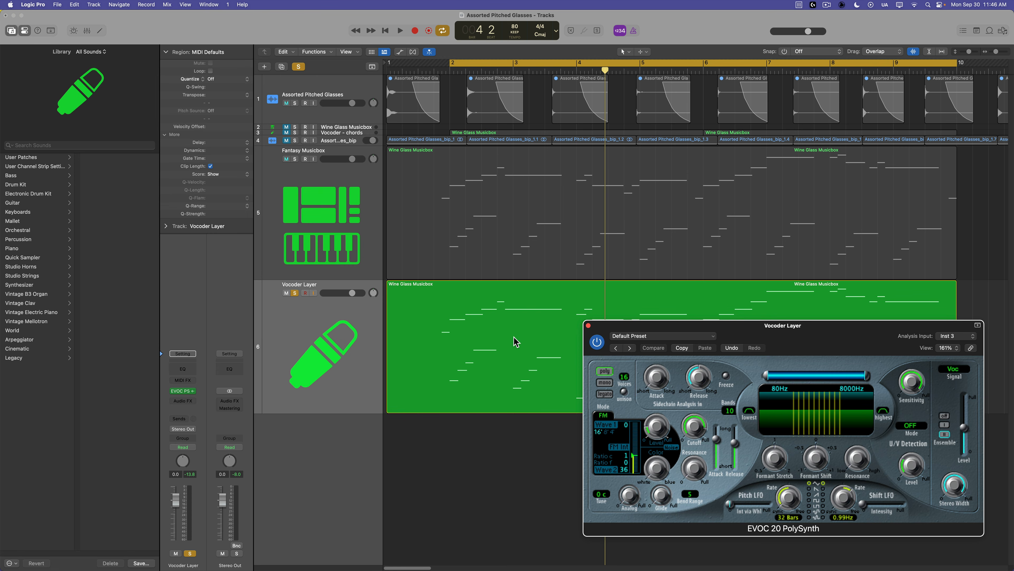
Load the Five Band Rough Vocal preset from the Vintage Vocoder presets.
{"action": "left_click", "coordinate": [664, 336]}
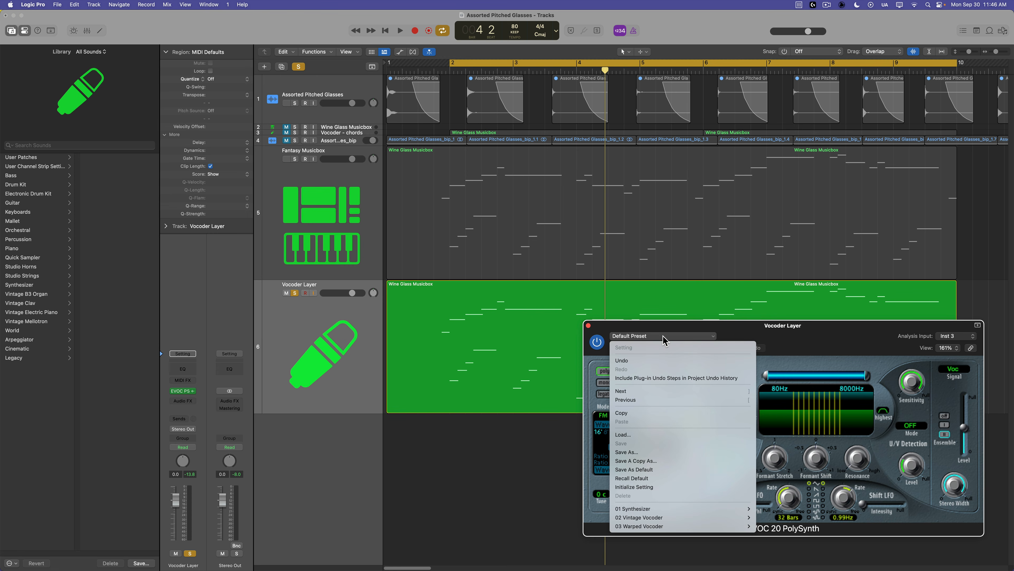
{"action": "mouse_move", "coordinate": [663, 520]}
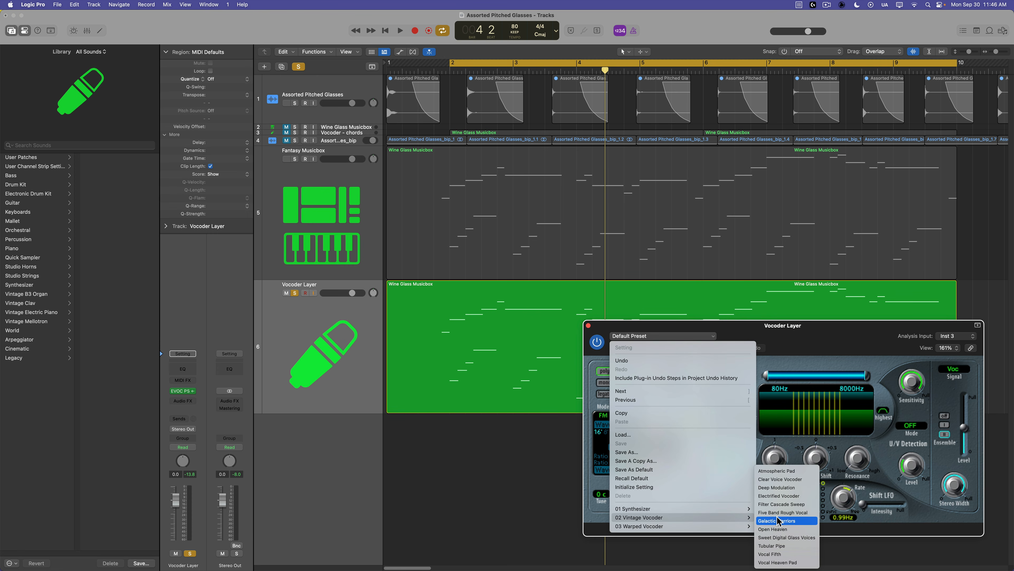
{"action": "left_click", "coordinate": [804, 516]}
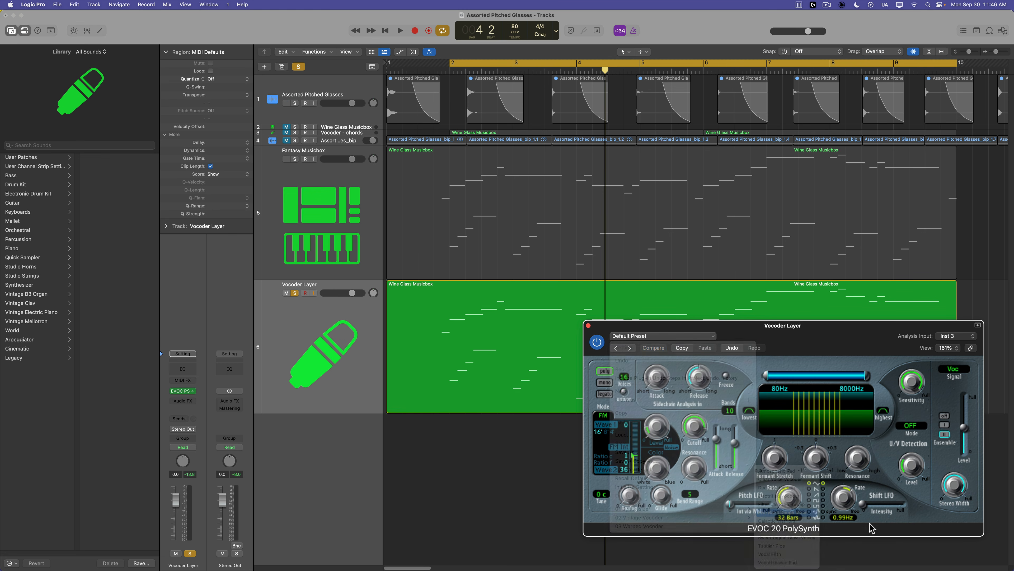
Play the arrangement, toggling solo on the Vocoder Layer track to compare it with the mix.
{"action": "key", "text": "space"}
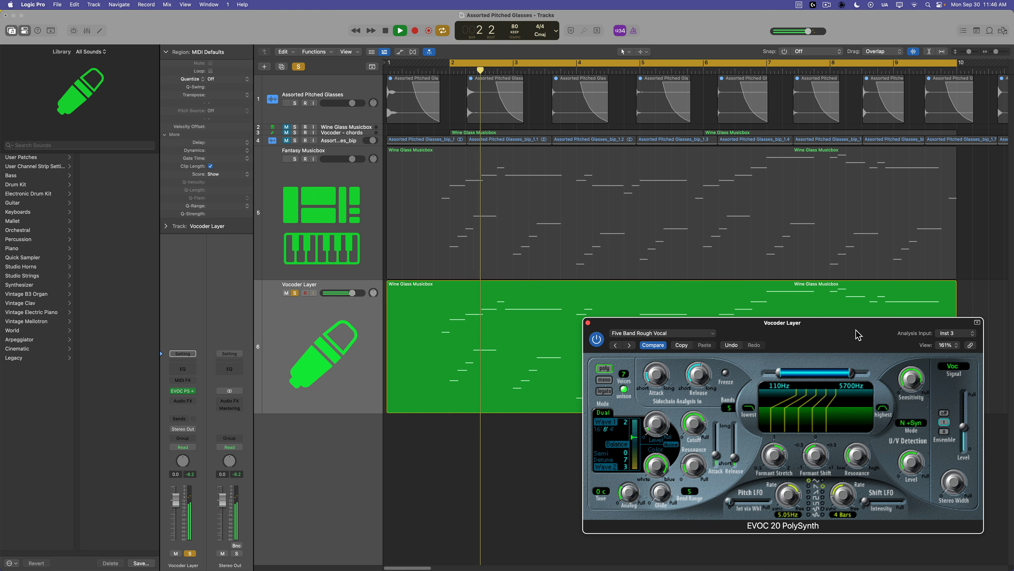
{"action": "key", "text": "space"}
{"action": "left_click", "coordinate": [294, 293]}
{"action": "left_click", "coordinate": [294, 369]}
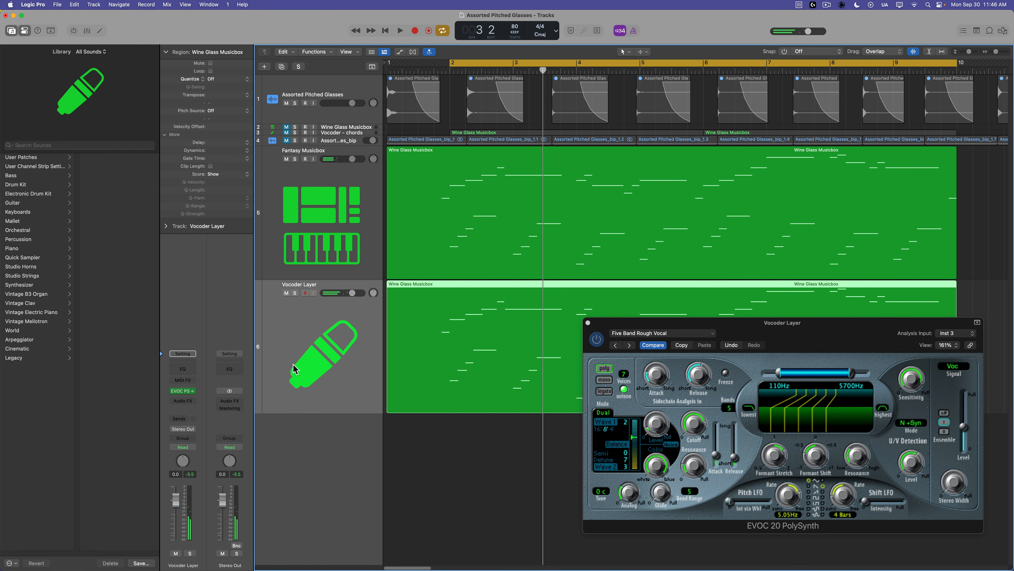
{"action": "key", "text": "space"}
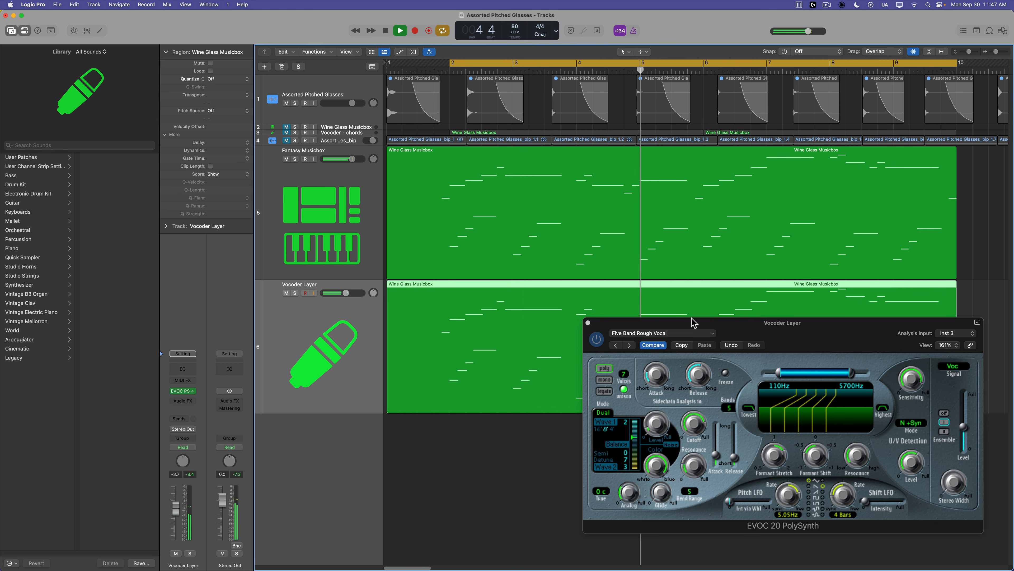
{"action": "left_click", "coordinate": [295, 293]}
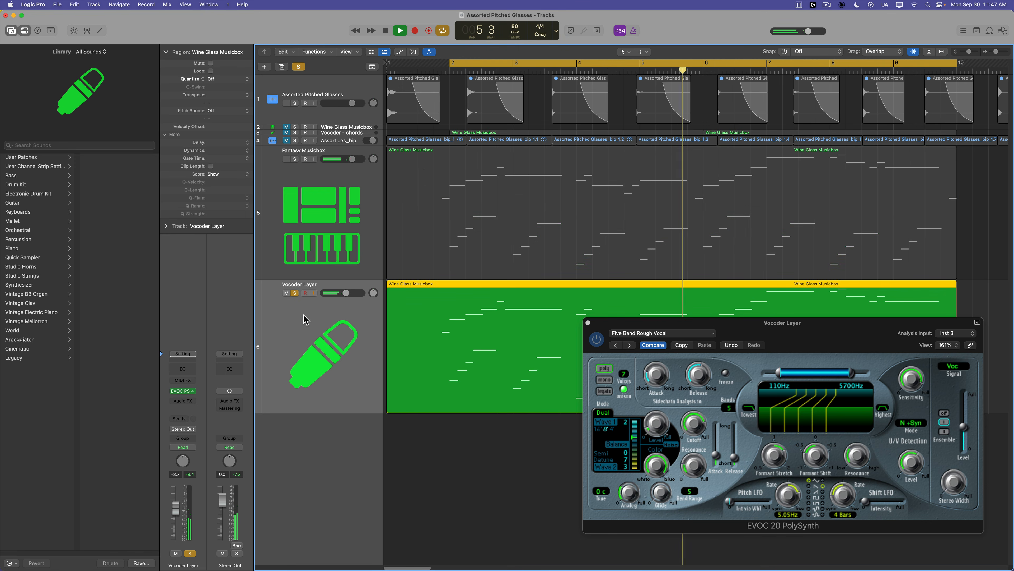
{"action": "left_click", "coordinate": [296, 294]}
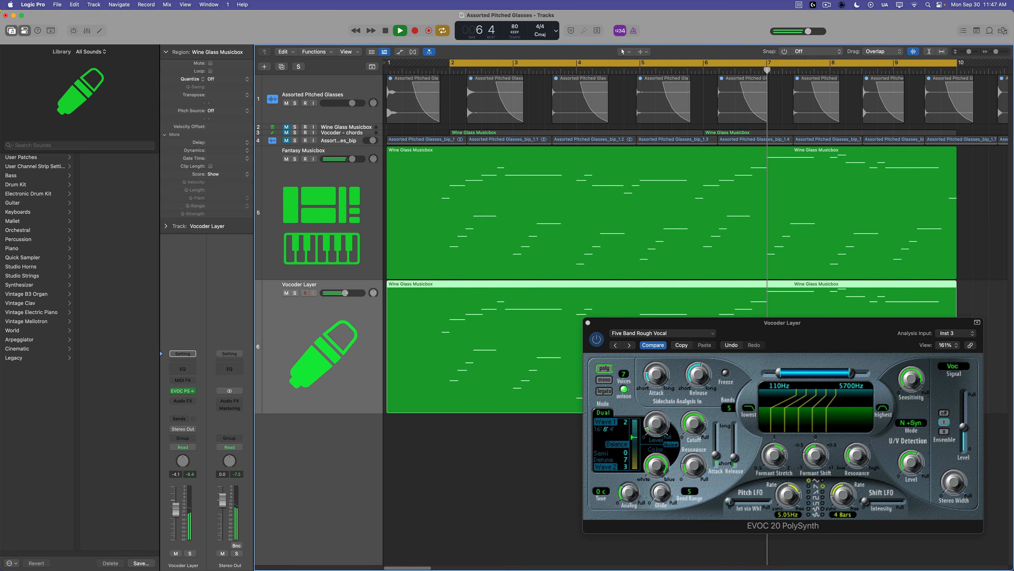
{"action": "left_click", "coordinate": [514, 486]}
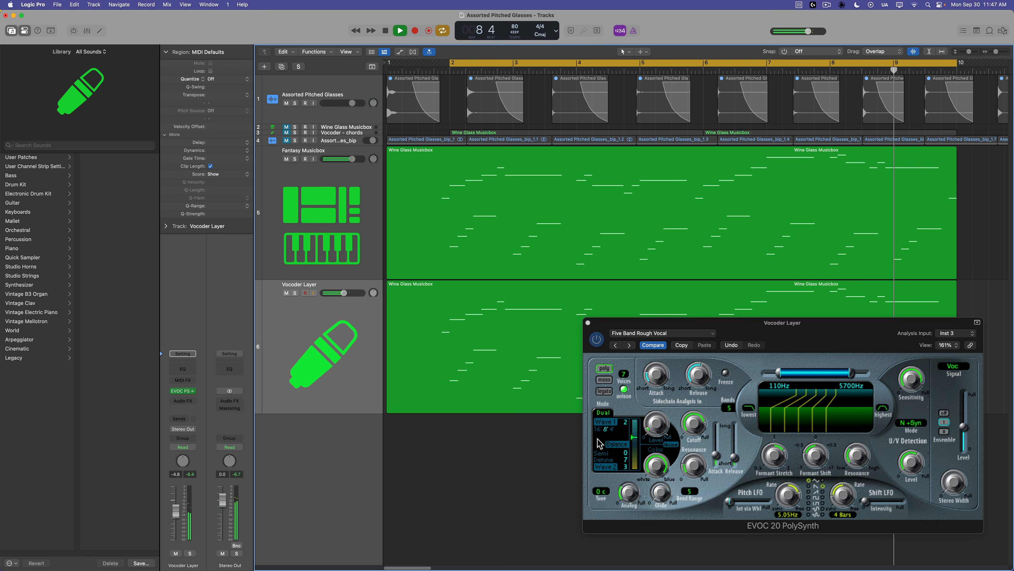
{"action": "key", "text": "space"}
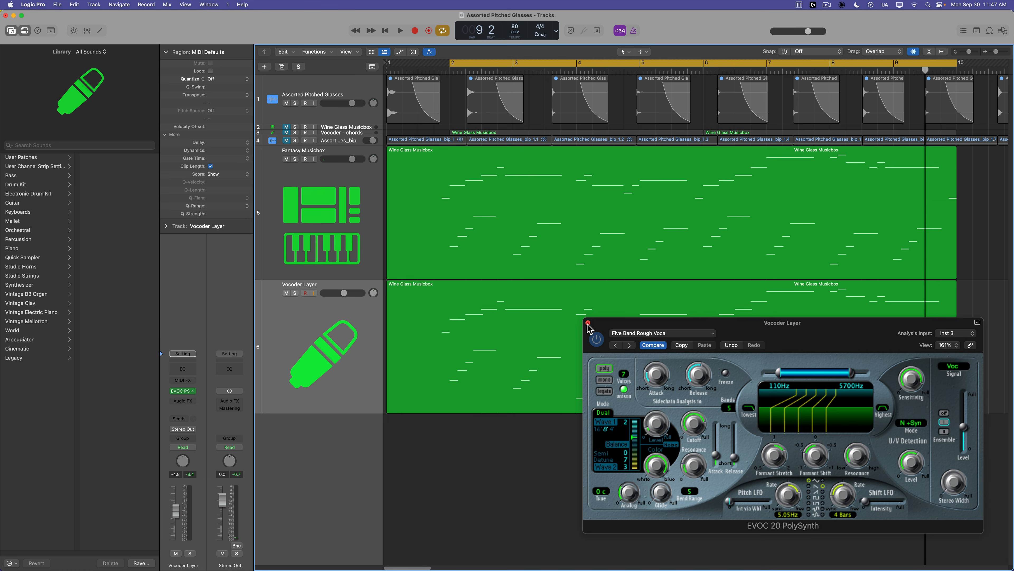
Close the vocoder window and delete the copied Wine Glass Musicbox region from the Vocoder Layer track.
{"action": "left_click", "coordinate": [588, 322]}
{"action": "left_click", "coordinate": [553, 240]}
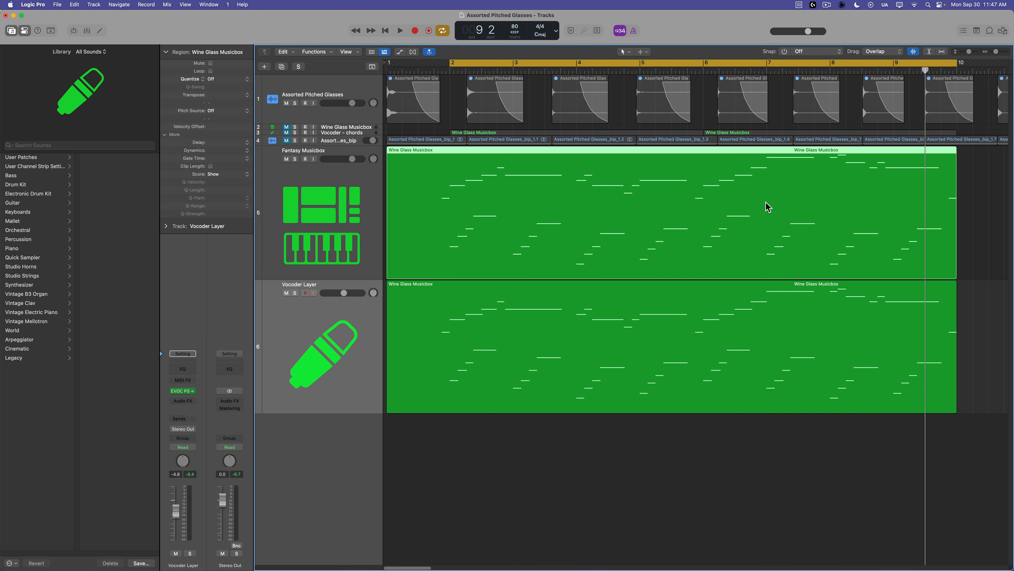
{"action": "left_click", "coordinate": [551, 341]}
{"action": "key", "text": "Delete"}
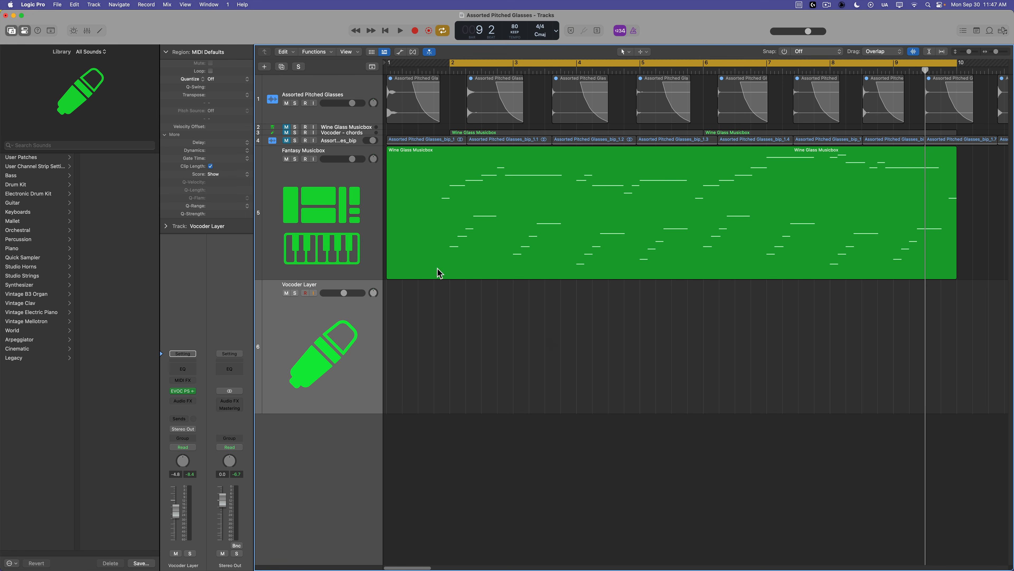
Copy the two Vocoder - chords regions onto the Vocoder Layer track.
{"action": "left_click", "coordinate": [334, 134]}
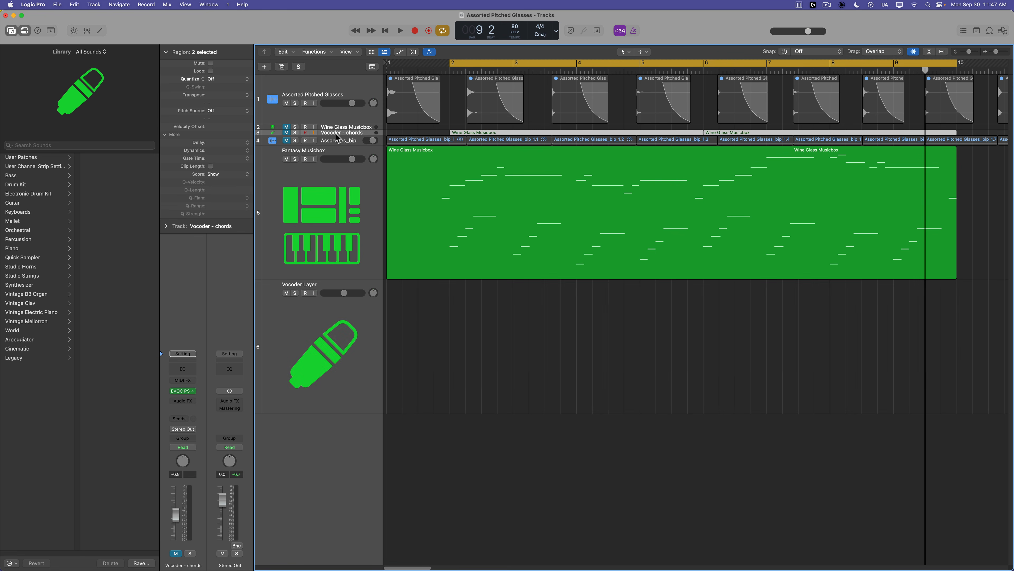
{"action": "left_click_drag", "start_coordinate": [318, 135], "coordinate": [533, 189]}
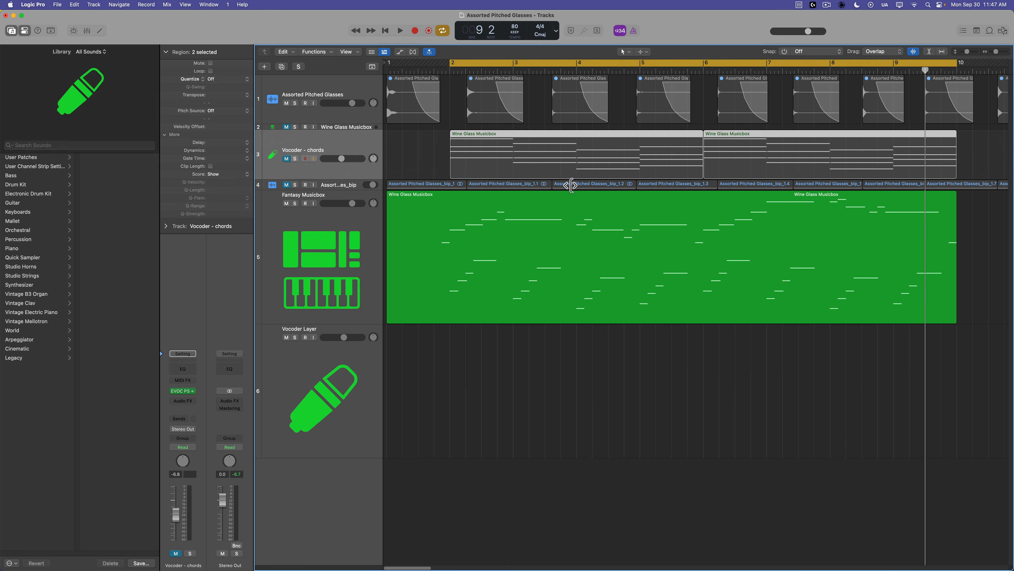
{"action": "left_click_drag", "start_coordinate": [580, 161], "coordinate": [537, 399]}
{"action": "left_click", "coordinate": [575, 487]}
Open the copied chord region in the piano roll to inspect its notes, then close the editor.
{"action": "double_click", "coordinate": [548, 409]}
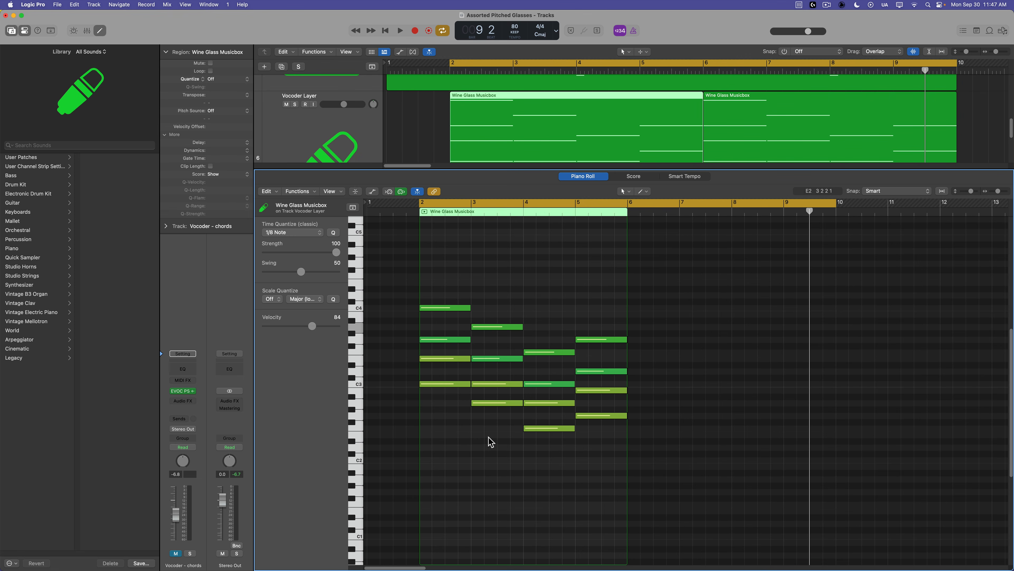
{"action": "key", "text": "e"}
{"action": "left_click", "coordinate": [649, 464]}
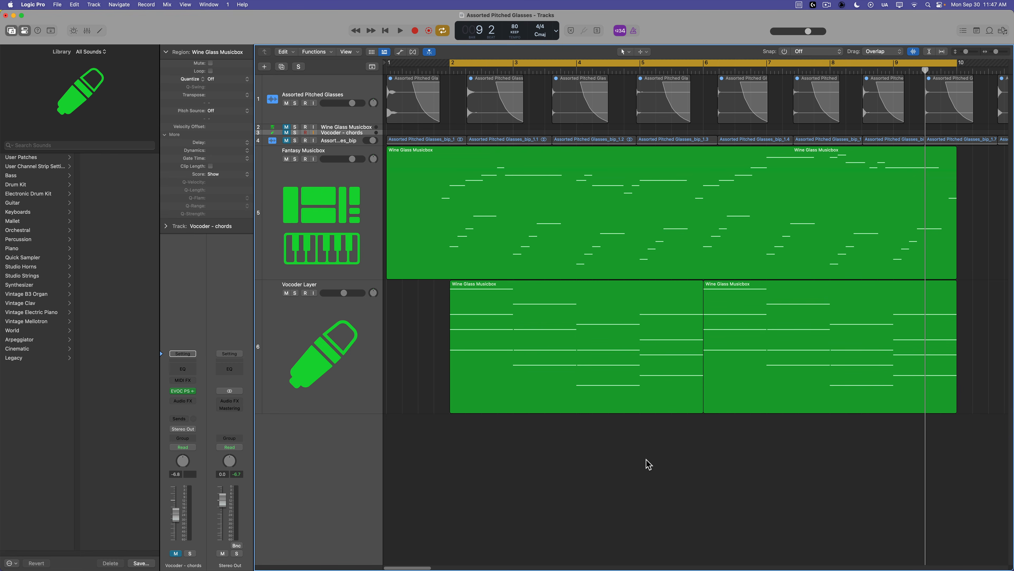
Solo the Vocoder Layer track and play it back, then unsolo it.
{"action": "left_click", "coordinate": [336, 332]}
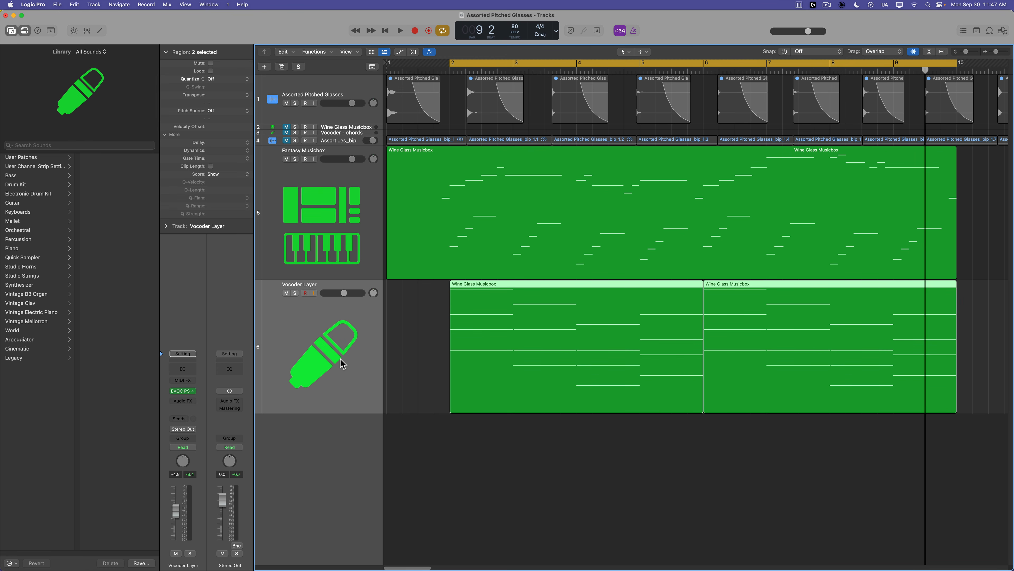
{"action": "key", "text": "s"}
{"action": "key", "text": "space"}
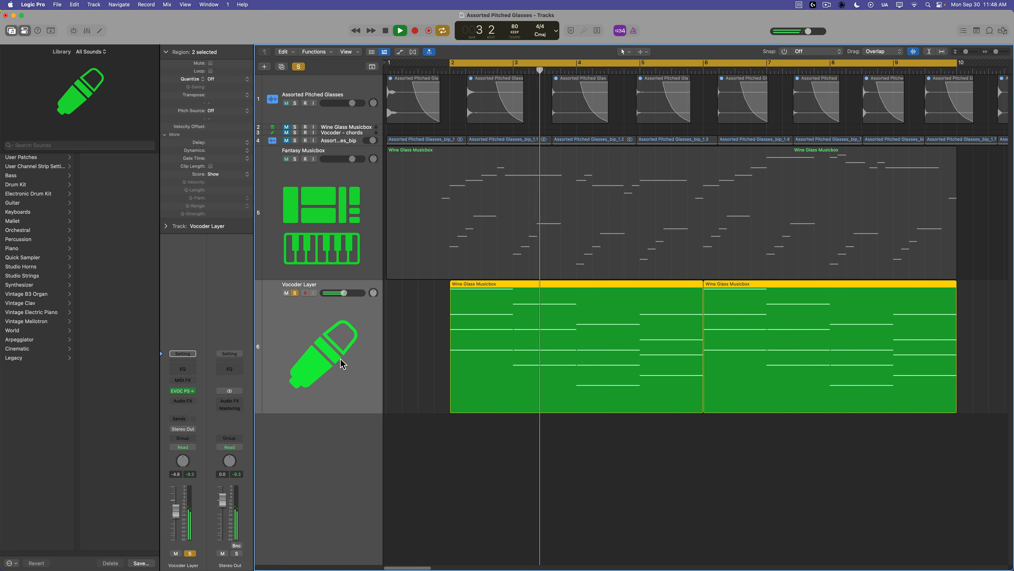
{"action": "key", "text": "s"}
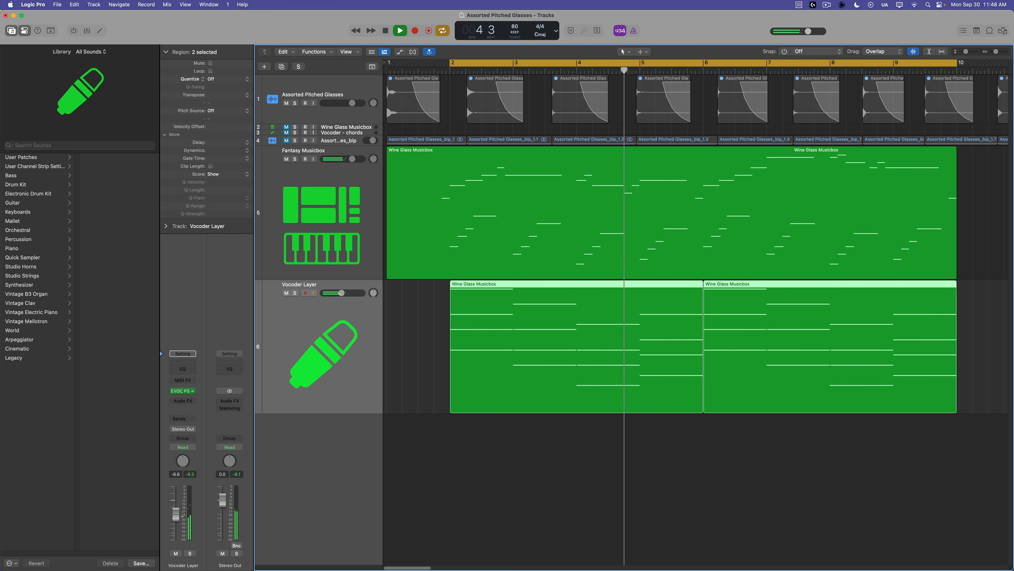
{"action": "left_click", "coordinate": [531, 519]}
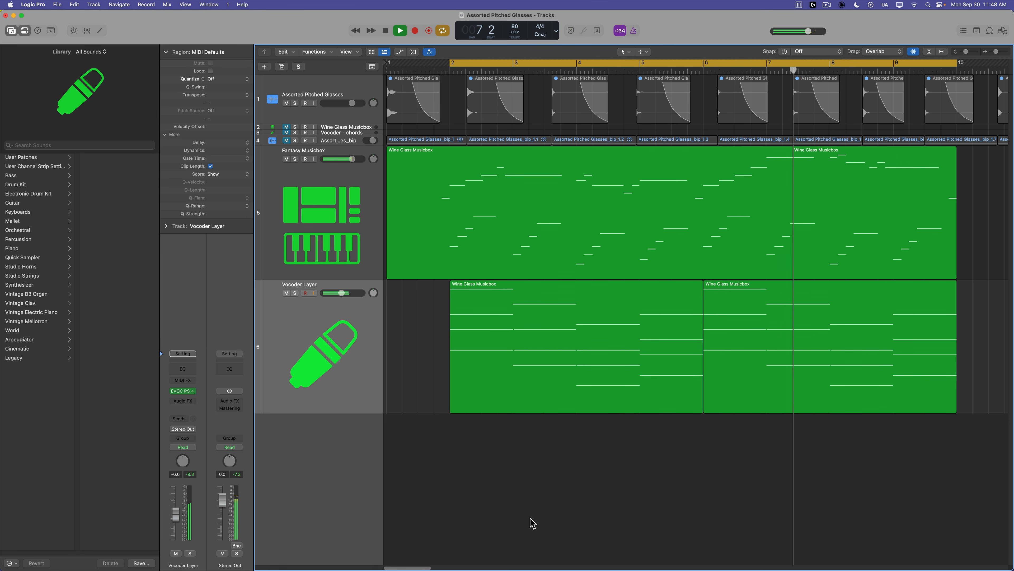
Stop playback, open the Sampler plugin on the Fantasy Musicbox track, and shrink and reposition its window.
{"action": "key", "text": "space"}
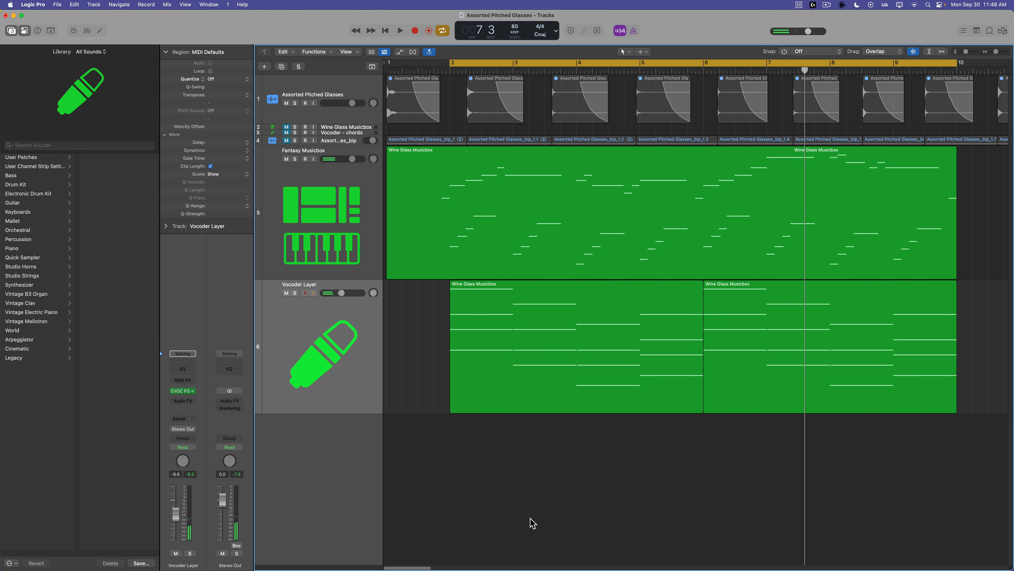
{"action": "left_click", "coordinate": [342, 252]}
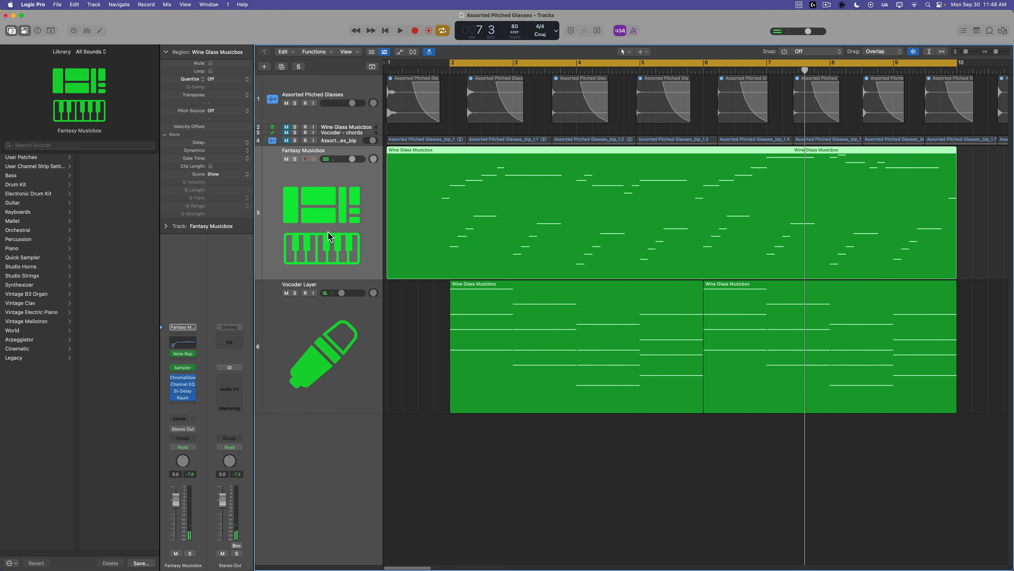
{"action": "left_click", "coordinate": [184, 368]}
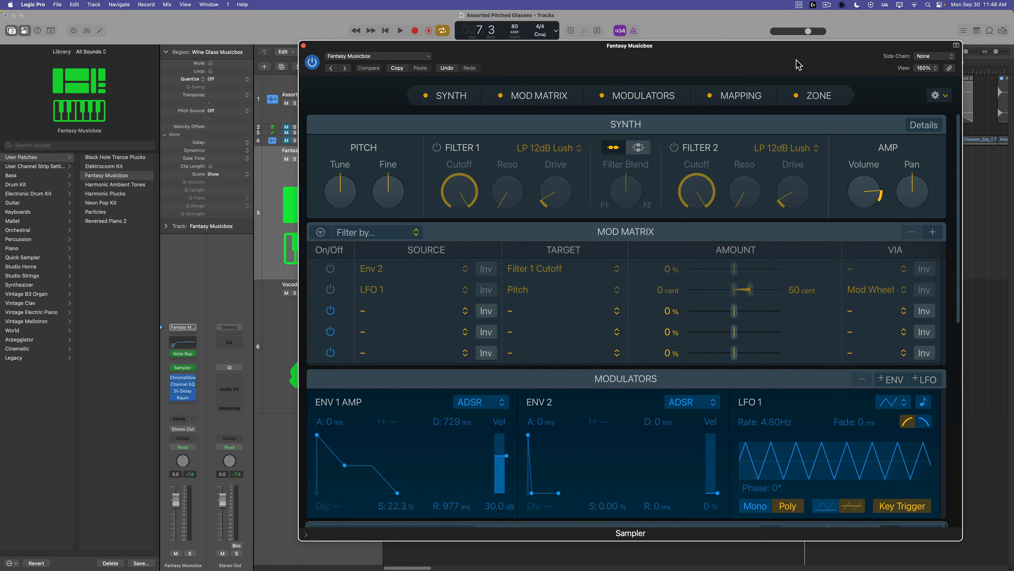
{"action": "left_click", "coordinate": [22, 32]}
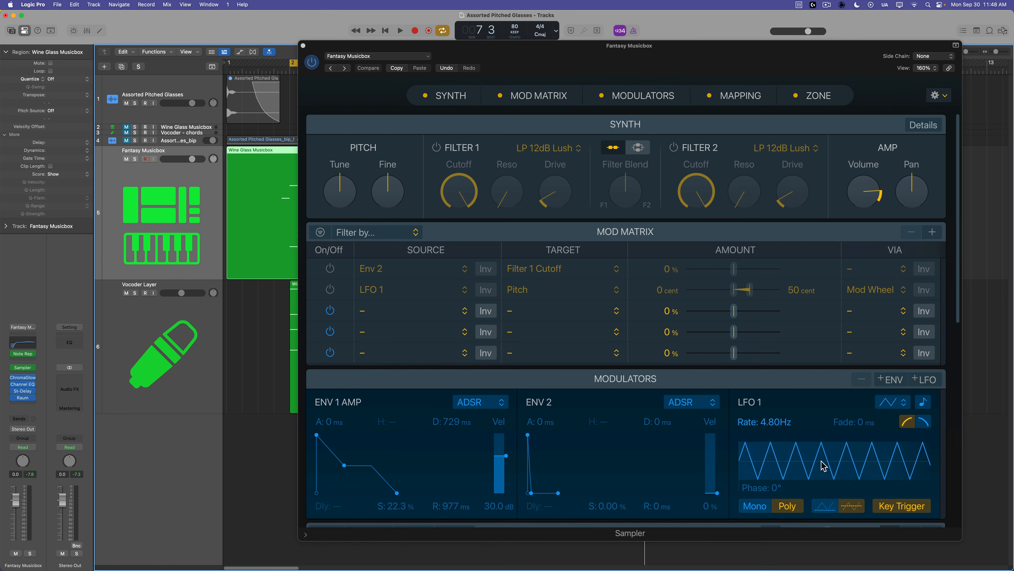
{"action": "left_click_drag", "start_coordinate": [948, 532], "coordinate": [714, 373]}
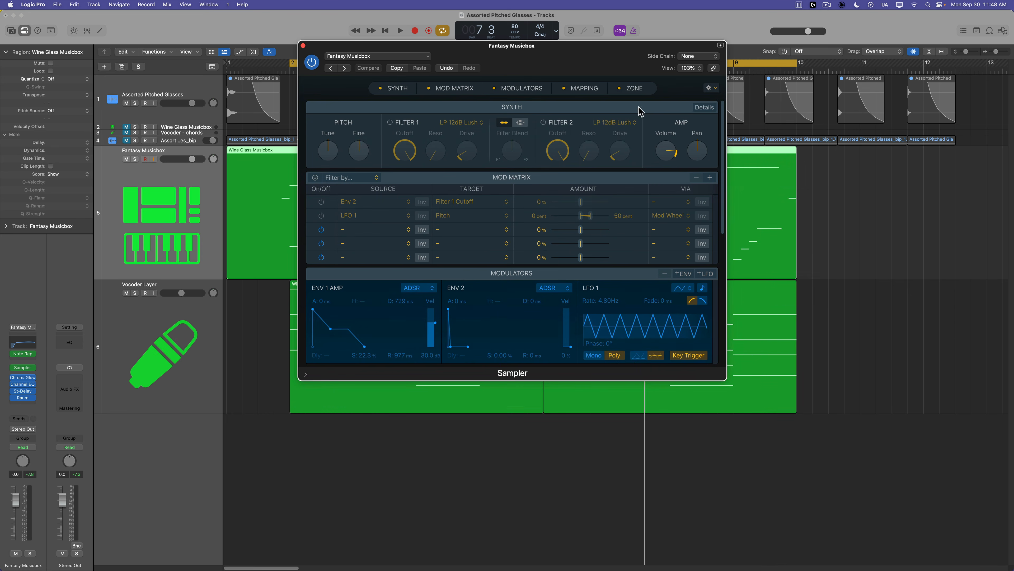
{"action": "left_click_drag", "start_coordinate": [615, 66], "coordinate": [851, 216]}
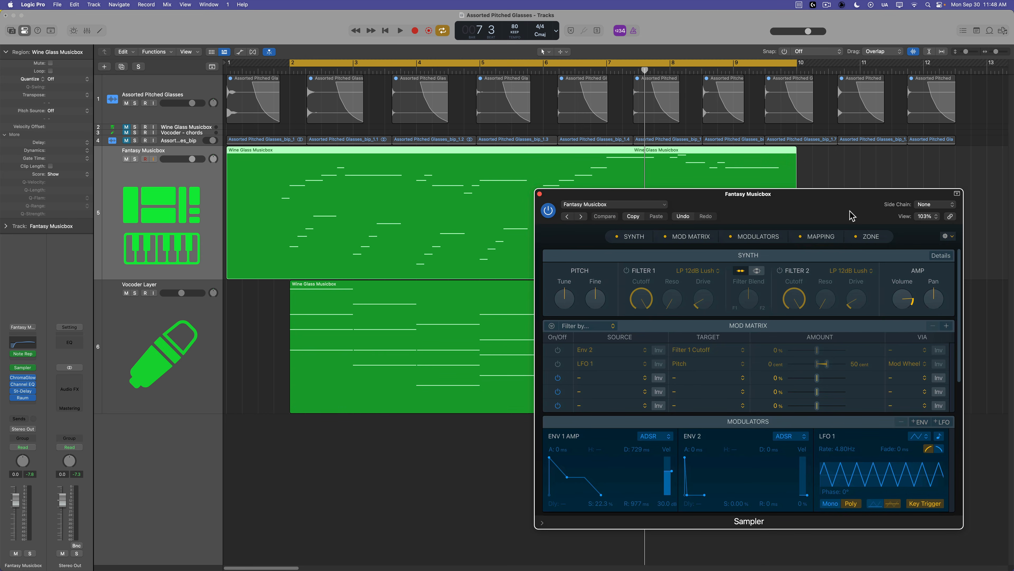
Open the region in the piano roll, switch on Filter 1 in the Sampler, and adjust its cutoff.
{"action": "key", "text": "p"}
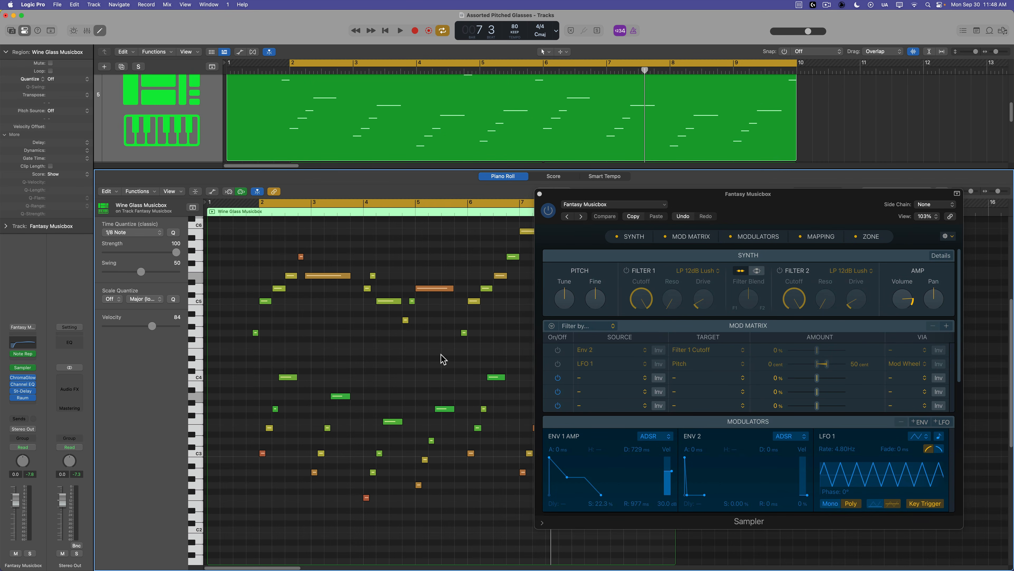
{"action": "left_click", "coordinate": [828, 206]}
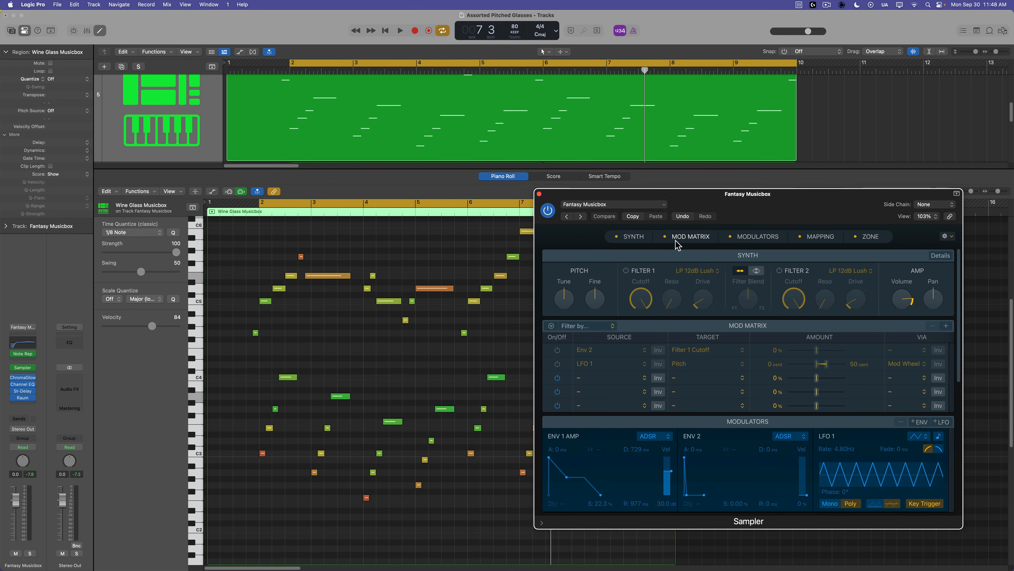
{"action": "left_click", "coordinate": [627, 271]}
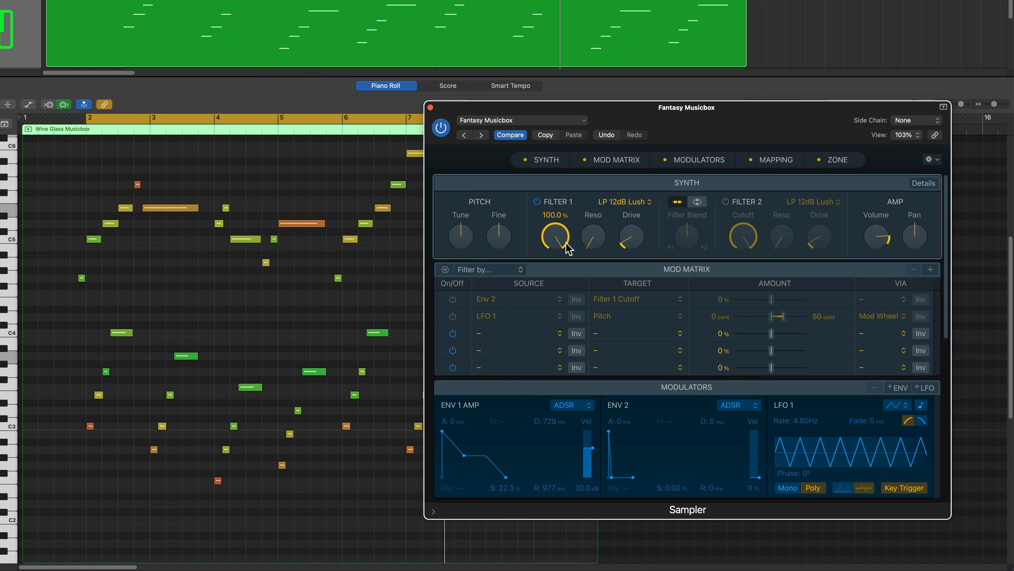
{"action": "left_click_drag", "start_coordinate": [563, 247], "coordinate": [545, 320]}
{"action": "left_click_drag", "start_coordinate": [560, 237], "coordinate": [565, 224]}
Add a modulation route with source Maximum, target Filter 1 Cutoff, and via Velocity.
{"action": "left_click", "coordinate": [526, 336]}
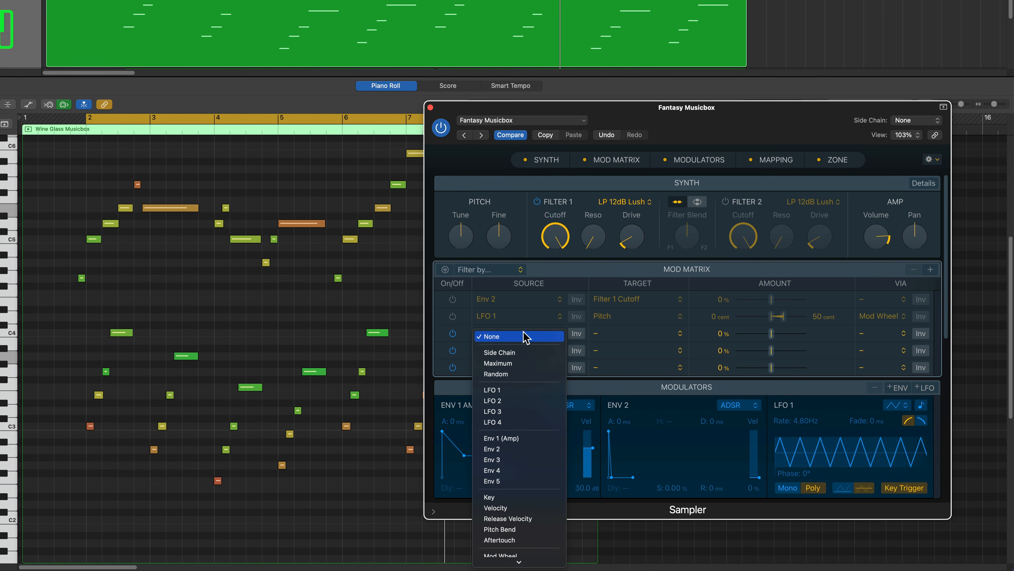
{"action": "left_click", "coordinate": [525, 363]}
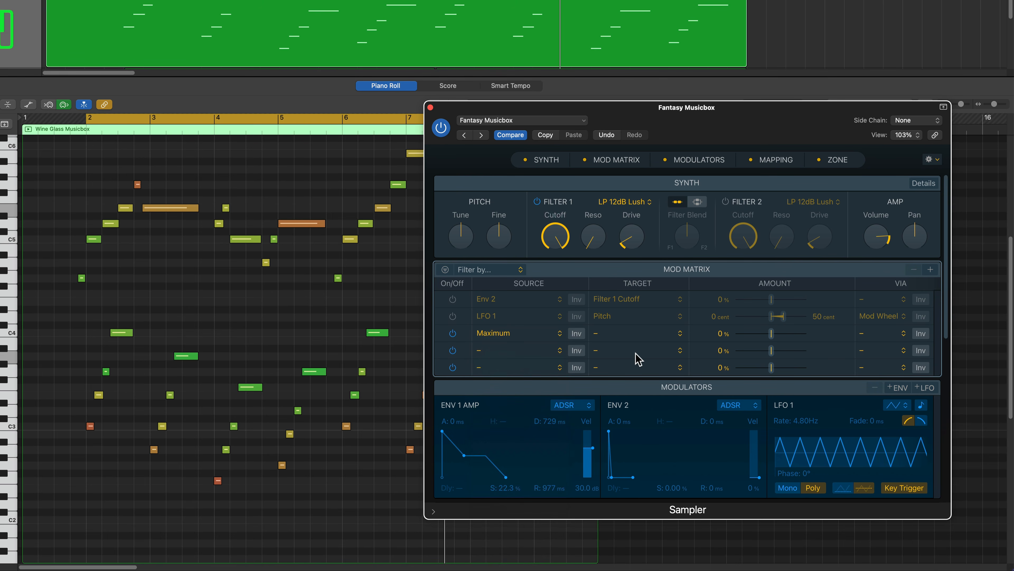
{"action": "left_click", "coordinate": [632, 339]}
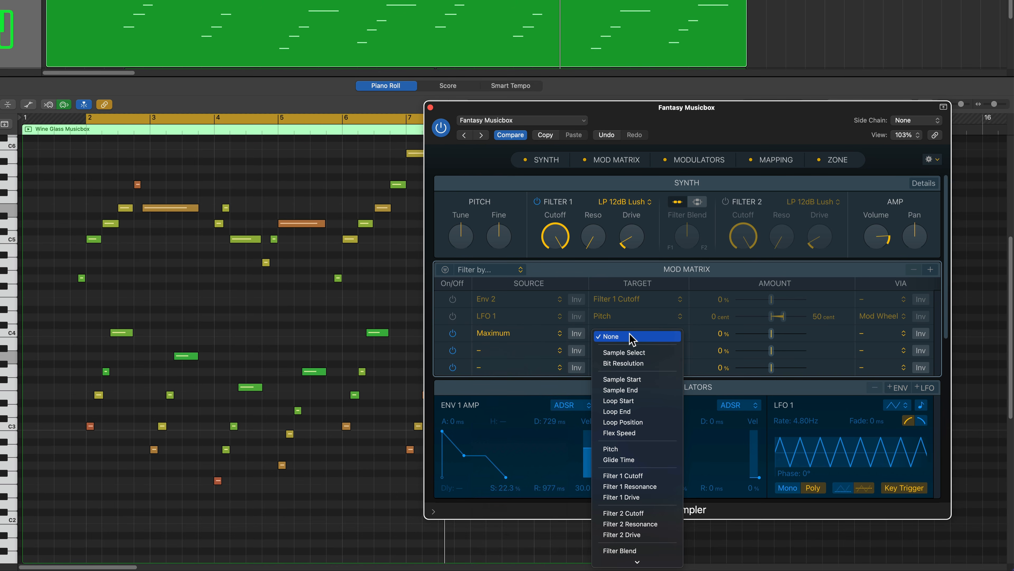
{"action": "left_click", "coordinate": [644, 475]}
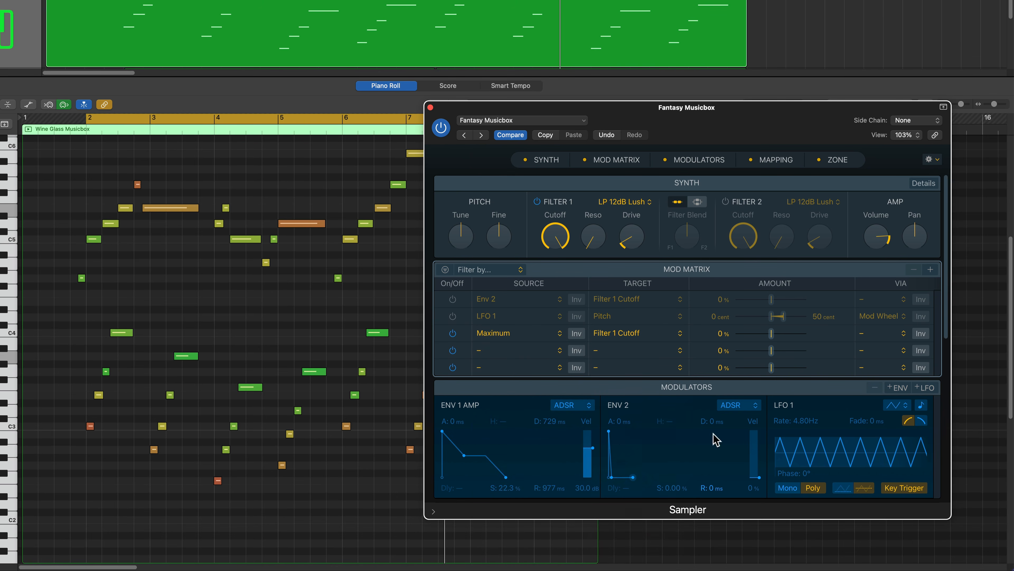
{"action": "left_click", "coordinate": [874, 338]}
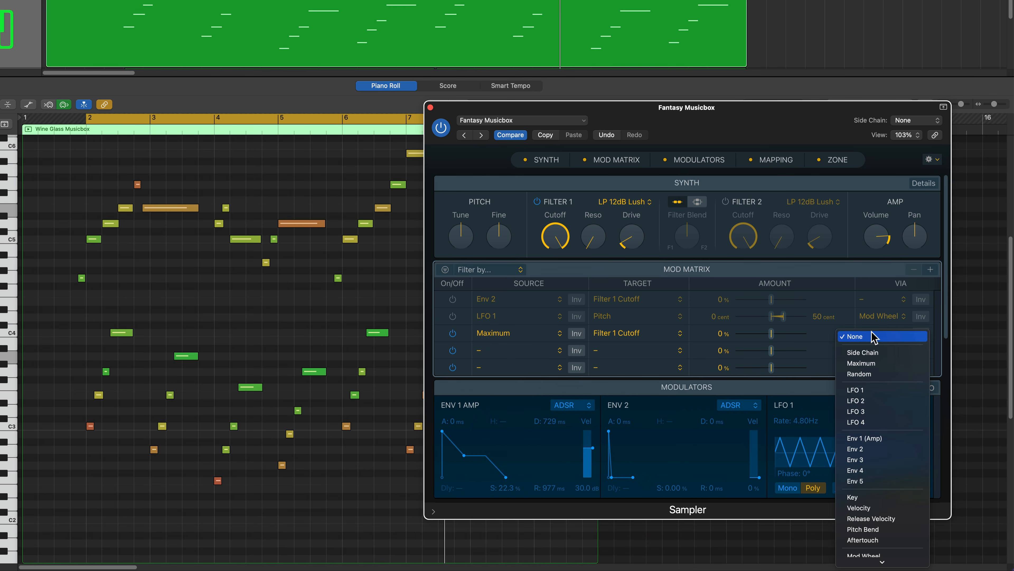
{"action": "left_click", "coordinate": [889, 508]}
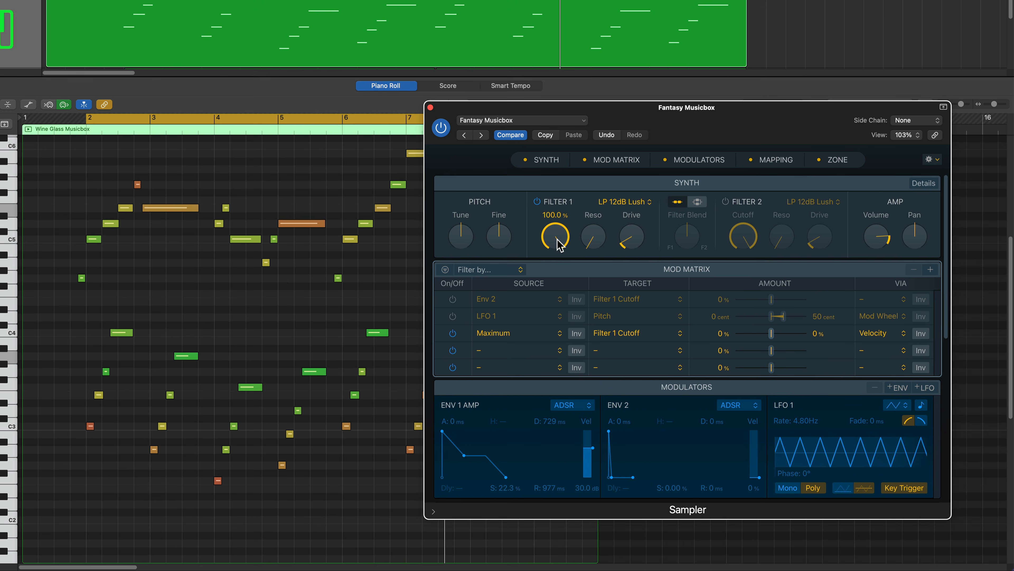
Lower Filter 1's cutoff to about 34%.
{"action": "left_click_drag", "start_coordinate": [557, 243], "coordinate": [563, 298]}
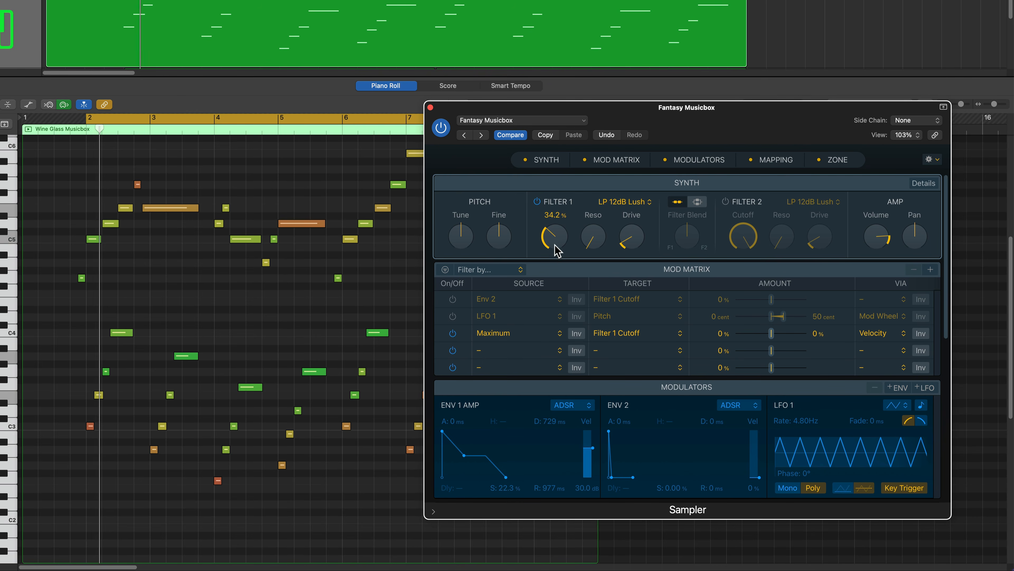
{"action": "left_click_drag", "start_coordinate": [560, 242], "coordinate": [568, 238]}
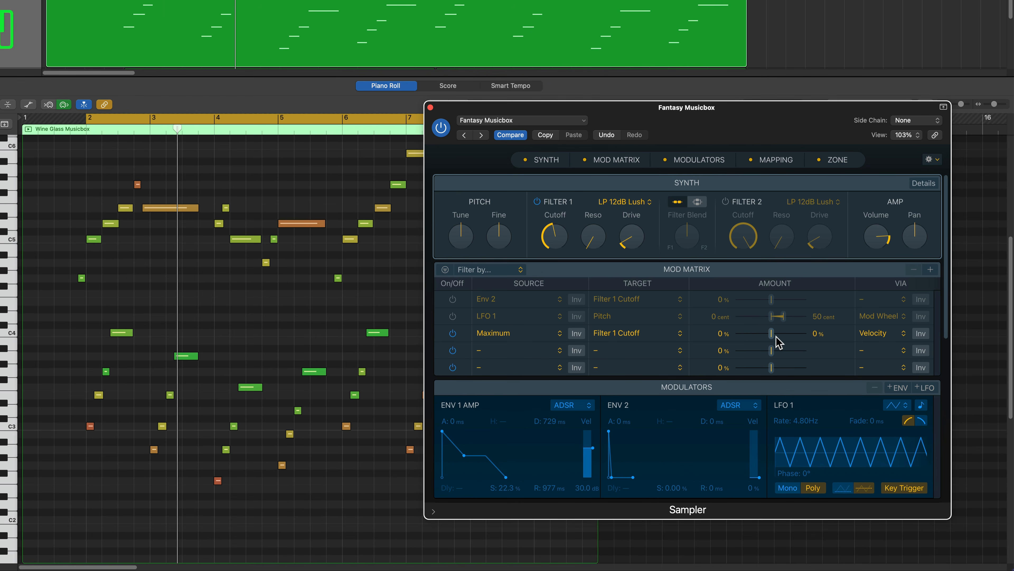
Set the velocity-driven cutoff modulation amount to +51.5% and fine-tune Filter 1's cutoff.
{"action": "left_click_drag", "start_coordinate": [772, 332], "coordinate": [773, 333]}
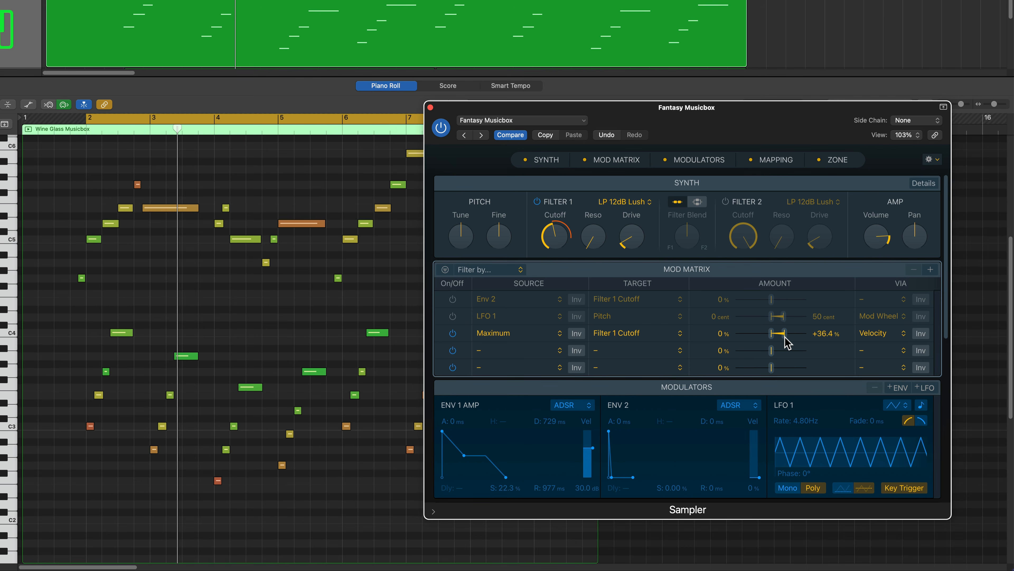
{"action": "left_click_drag", "start_coordinate": [788, 337], "coordinate": [788, 337]}
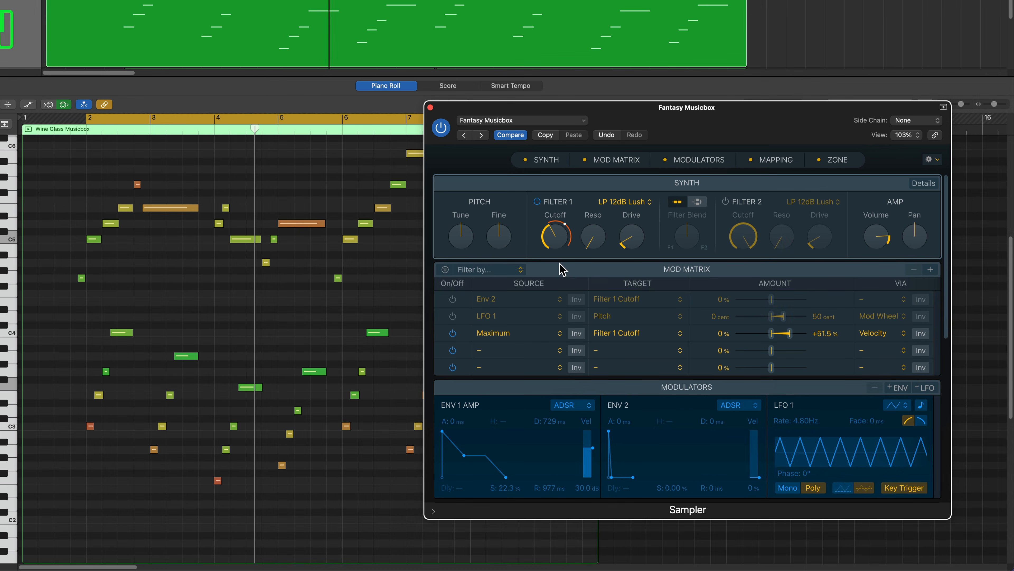
{"action": "mouse_move", "coordinate": [555, 245]}
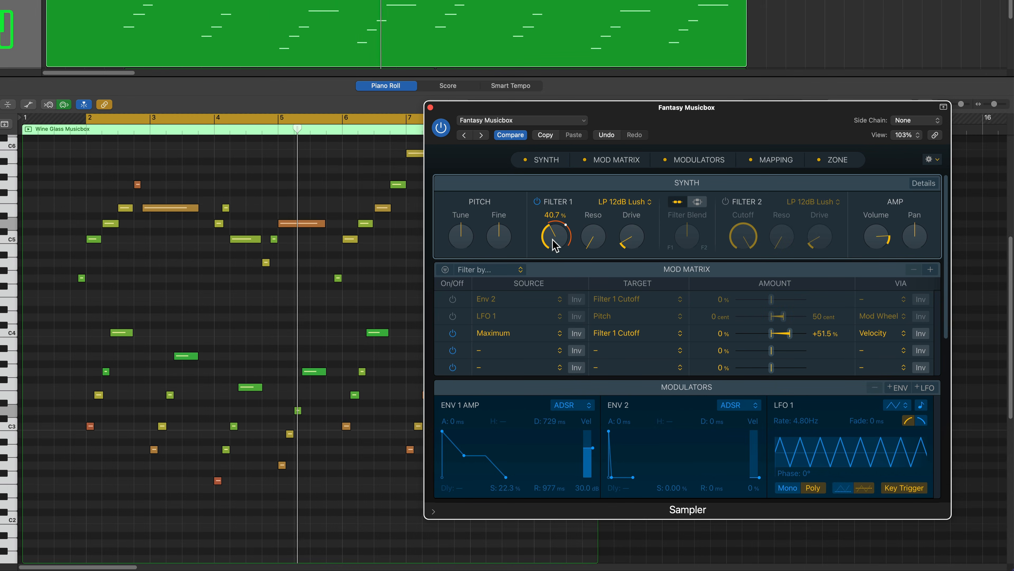
{"action": "left_click_drag", "start_coordinate": [552, 239], "coordinate": [554, 237]}
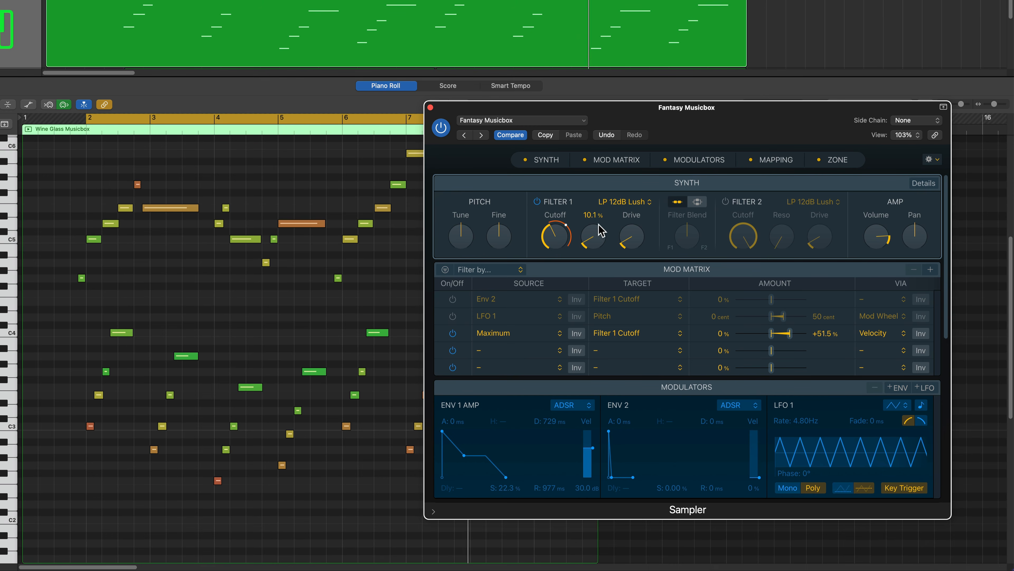
Change Filter 1's type to LP 12dB Creamy.
{"action": "left_click", "coordinate": [643, 205]}
{"action": "mouse_move", "coordinate": [643, 205]}
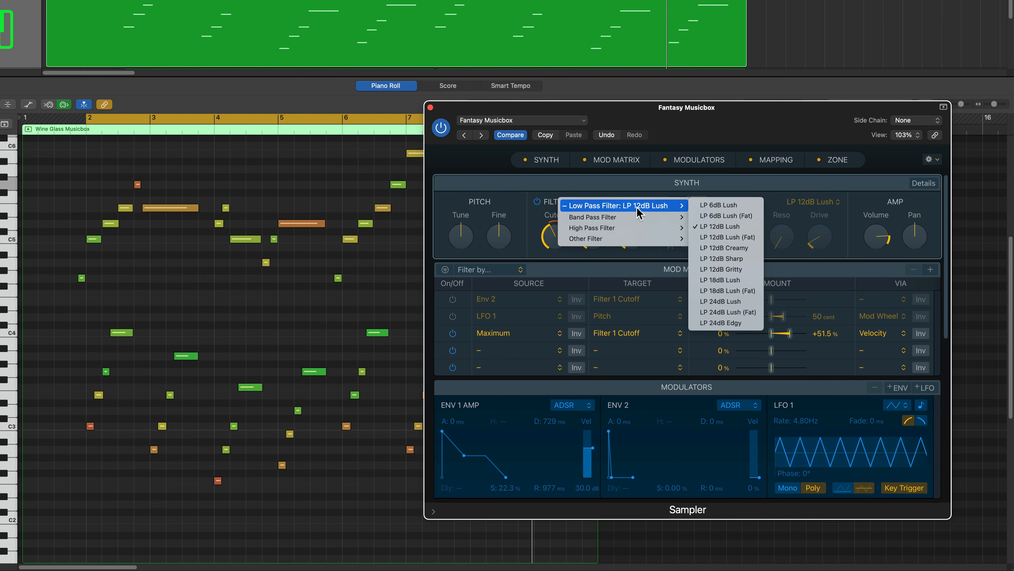
{"action": "left_click", "coordinate": [736, 247]}
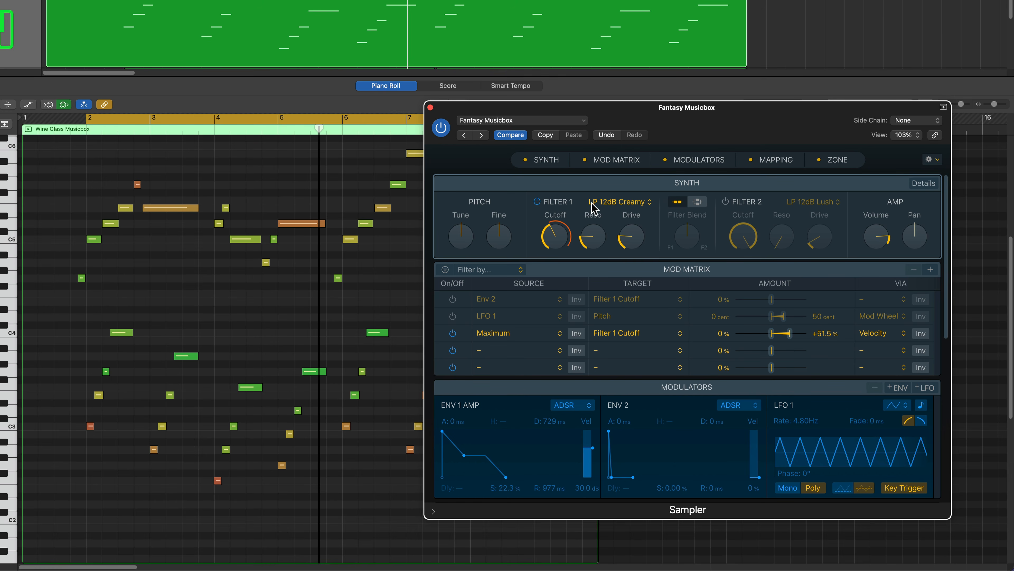
{"action": "left_click", "coordinate": [617, 205]}
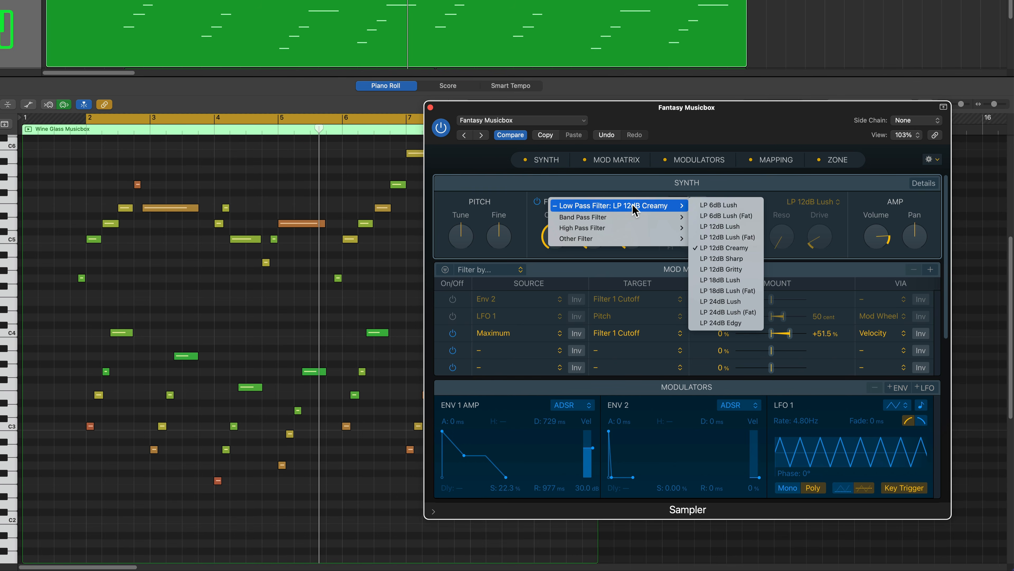
{"action": "left_click", "coordinate": [695, 184]}
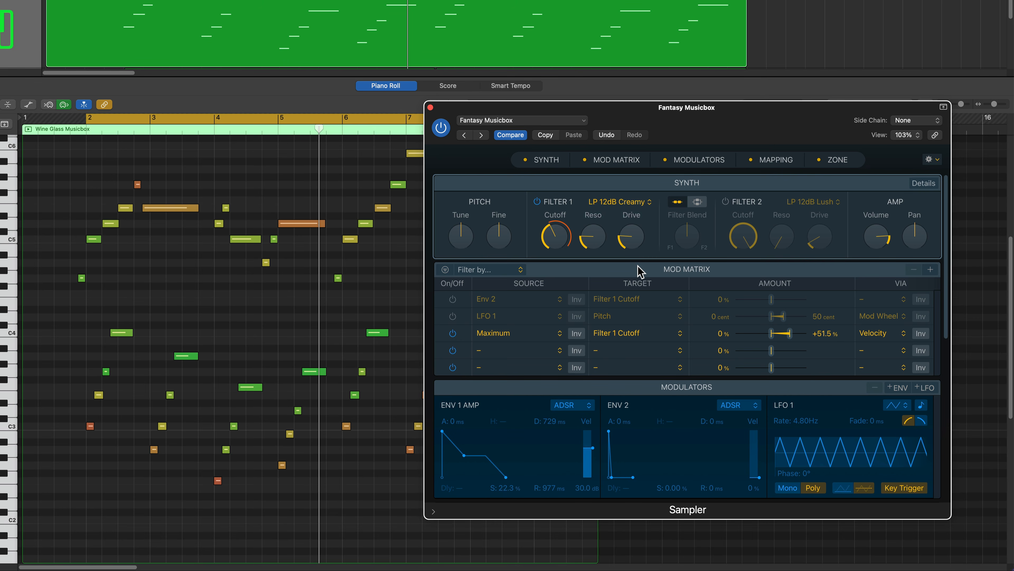
Save the instrument as the Fantasy Musicbox patch, replacing the existing file.
{"action": "left_click", "coordinate": [550, 121]}
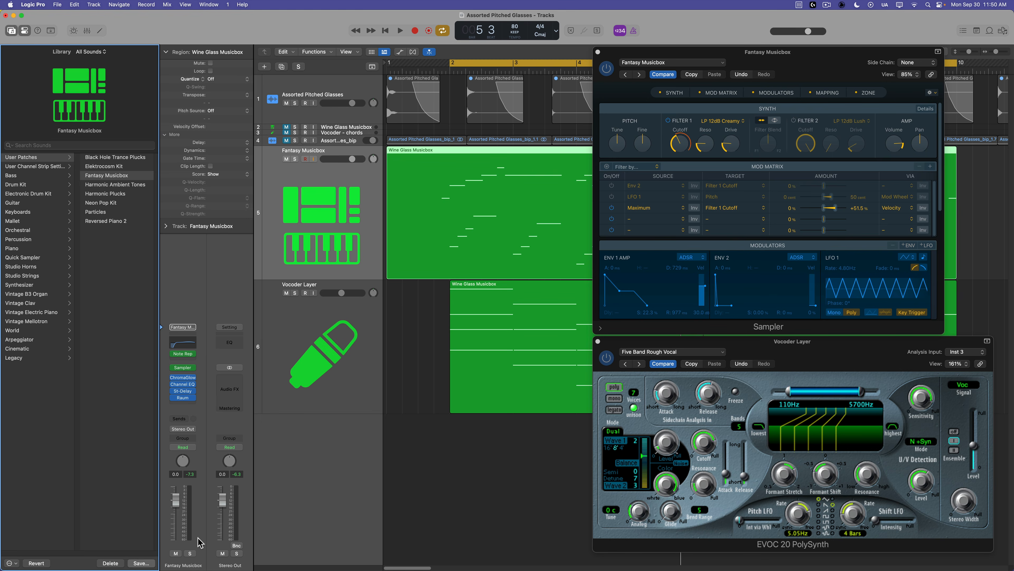
{"action": "left_click", "coordinate": [141, 563]}
{"action": "key", "text": "Return"}
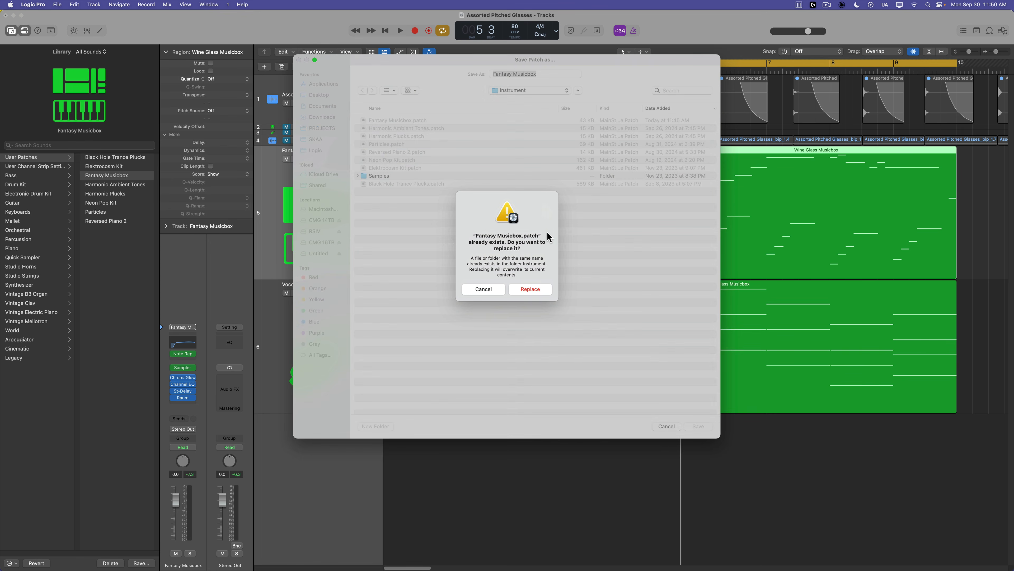
{"action": "left_click", "coordinate": [523, 291]}
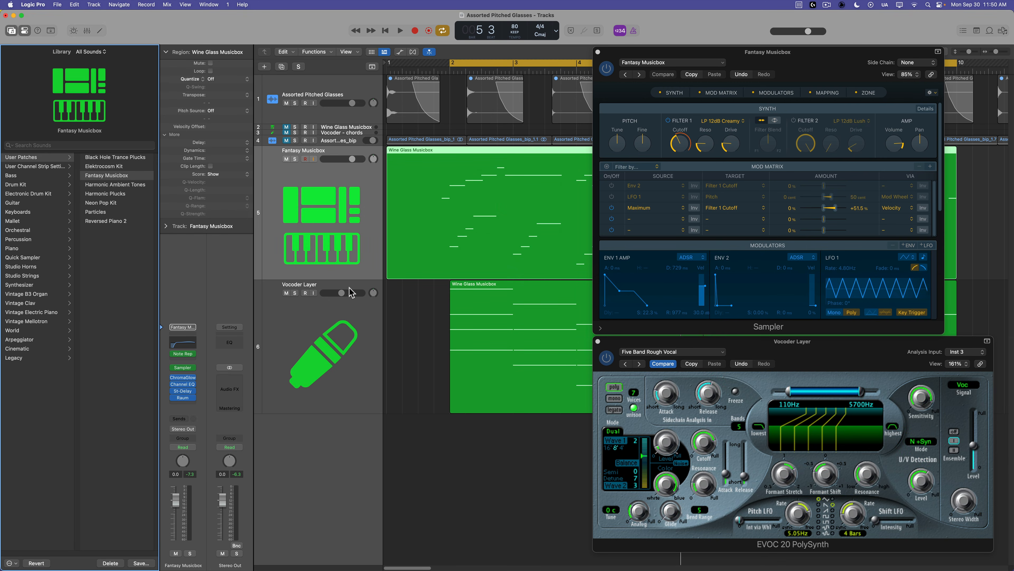
Select the Fantasy Musicbox and Vocoder Layer tracks and combine them into a summing track stack.
{"action": "left_click", "coordinate": [350, 343]}
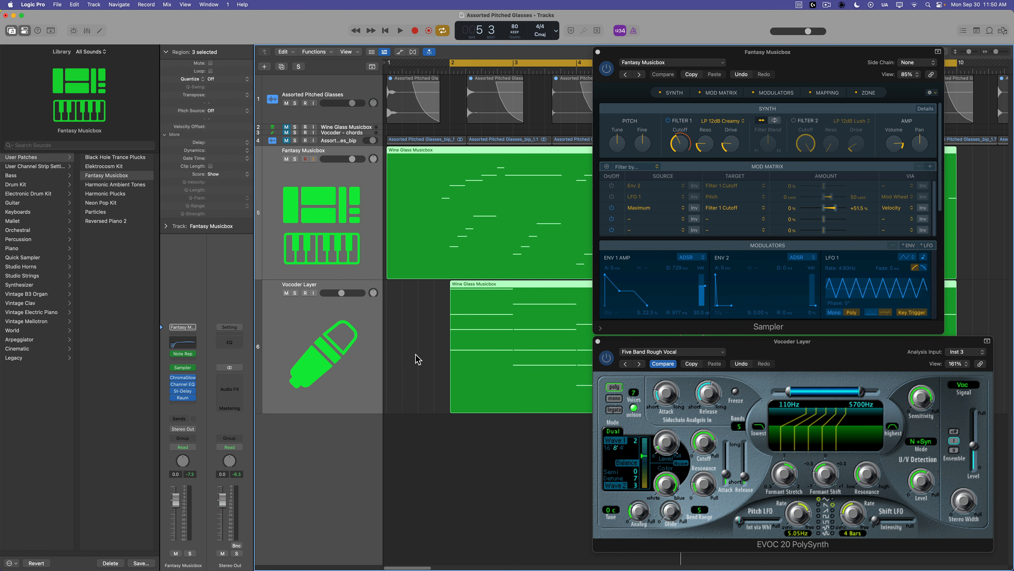
{"action": "left_click", "coordinate": [93, 5]}
{"action": "left_click", "coordinate": [119, 105]}
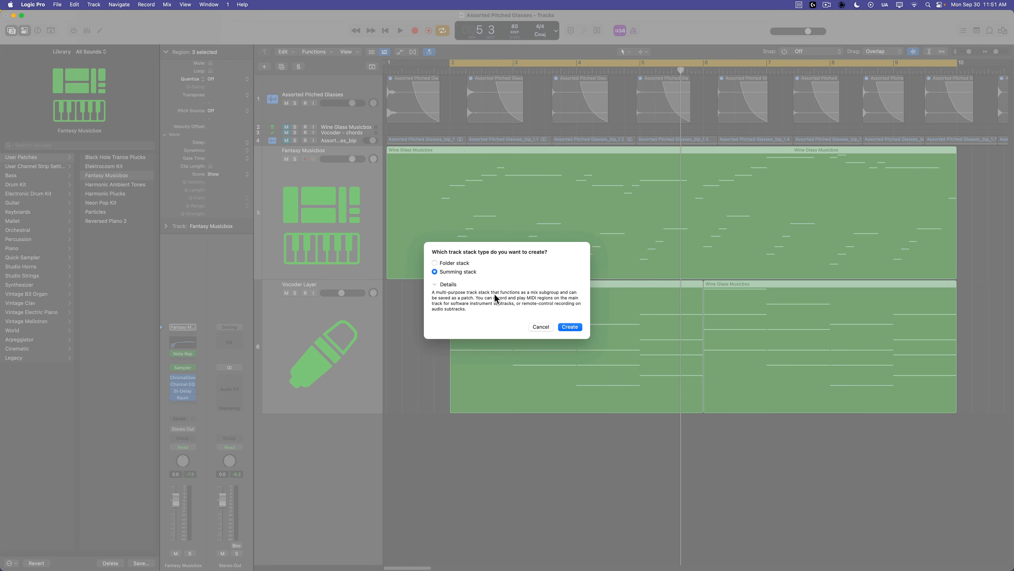
{"action": "left_click", "coordinate": [569, 327]}
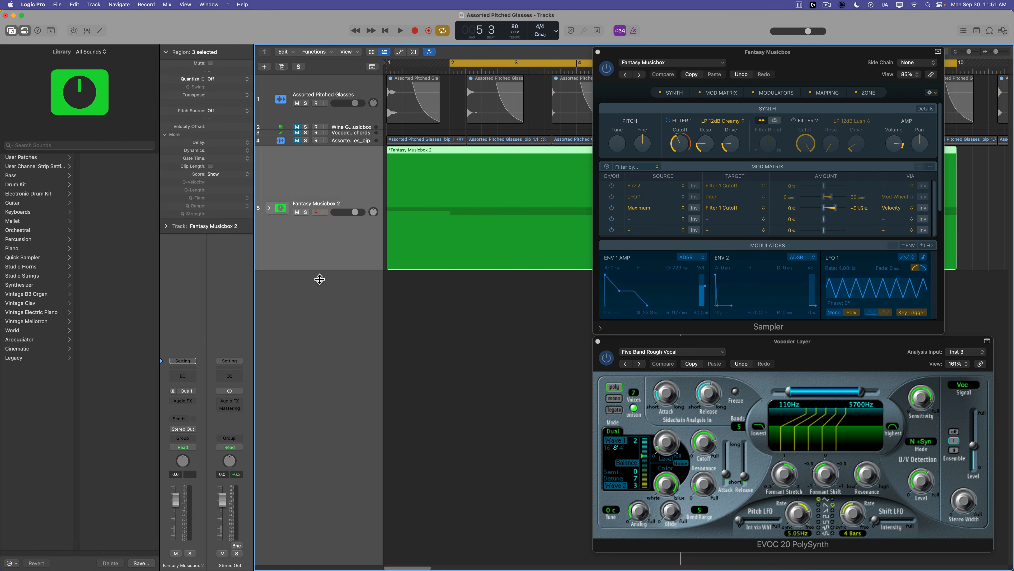
Save the summing stack as a new patch with its default name.
{"action": "left_click", "coordinate": [145, 563]}
{"action": "key", "text": "Return"}
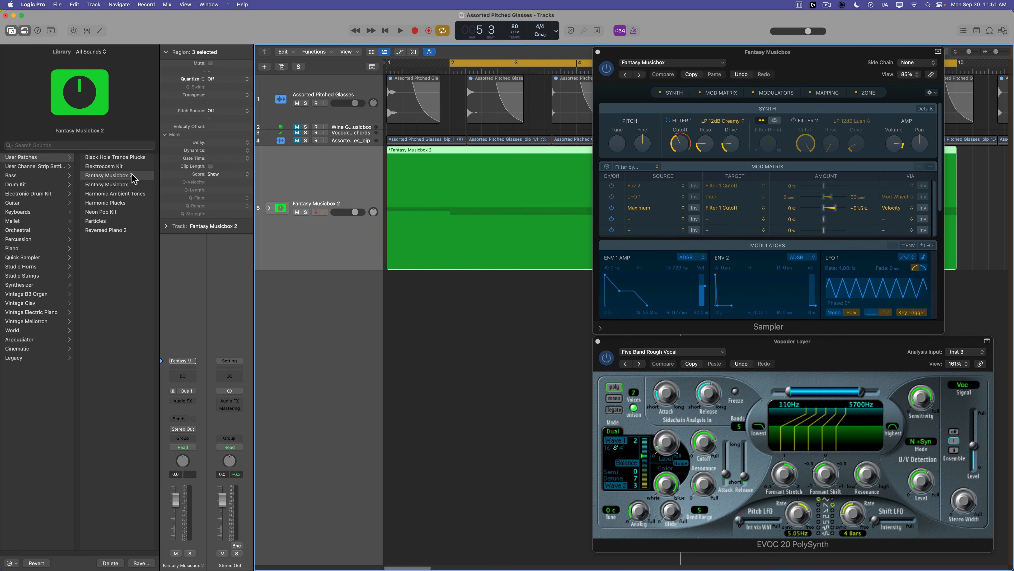
Expand the summing stack and select its Fantasy Musicbox and Vocoder Layer subtracks to inspect them.
{"action": "left_click", "coordinate": [269, 209]}
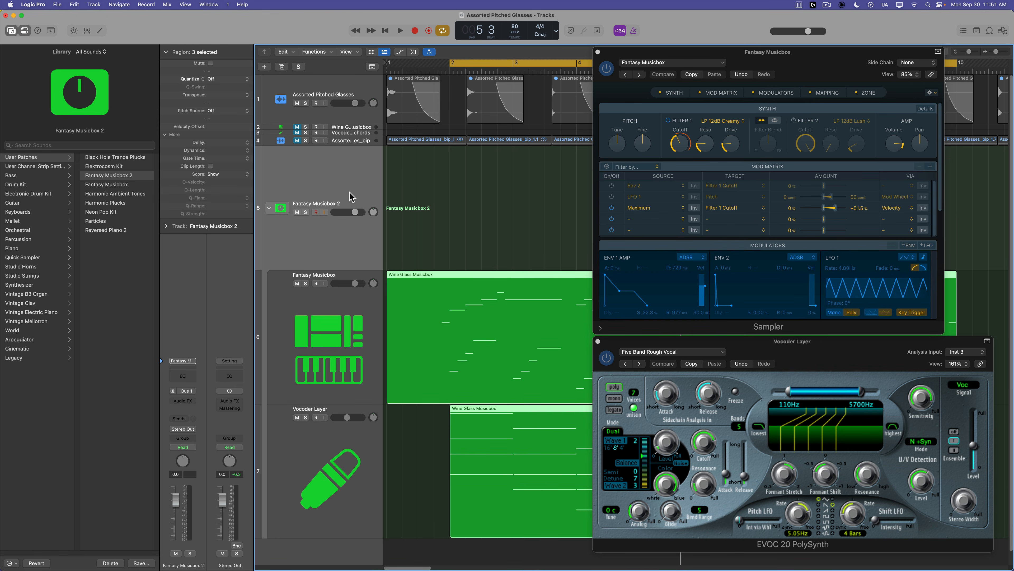
{"action": "left_click", "coordinate": [349, 337]}
{"action": "left_click", "coordinate": [356, 493]}
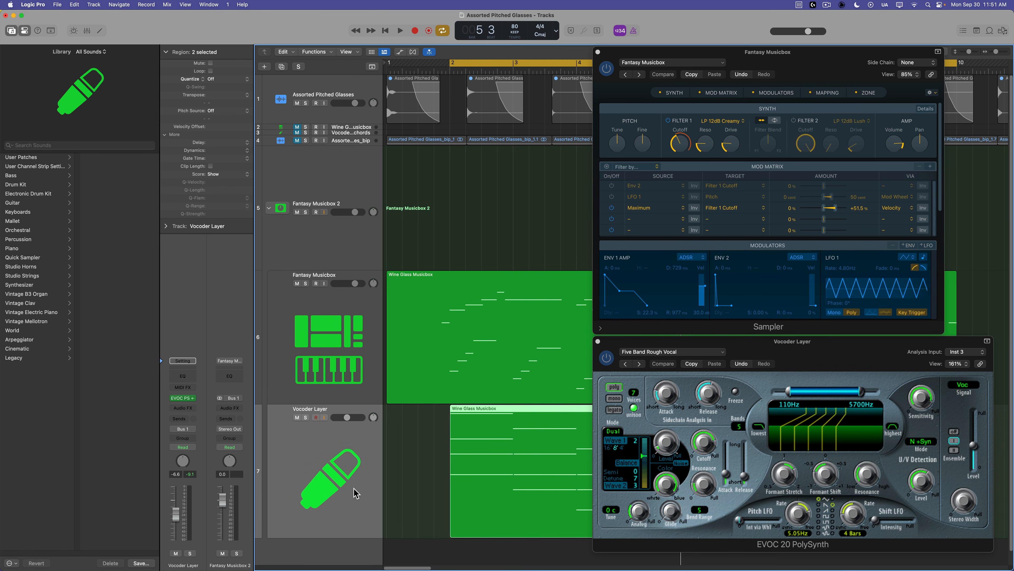
{"action": "left_click", "coordinate": [346, 350]}
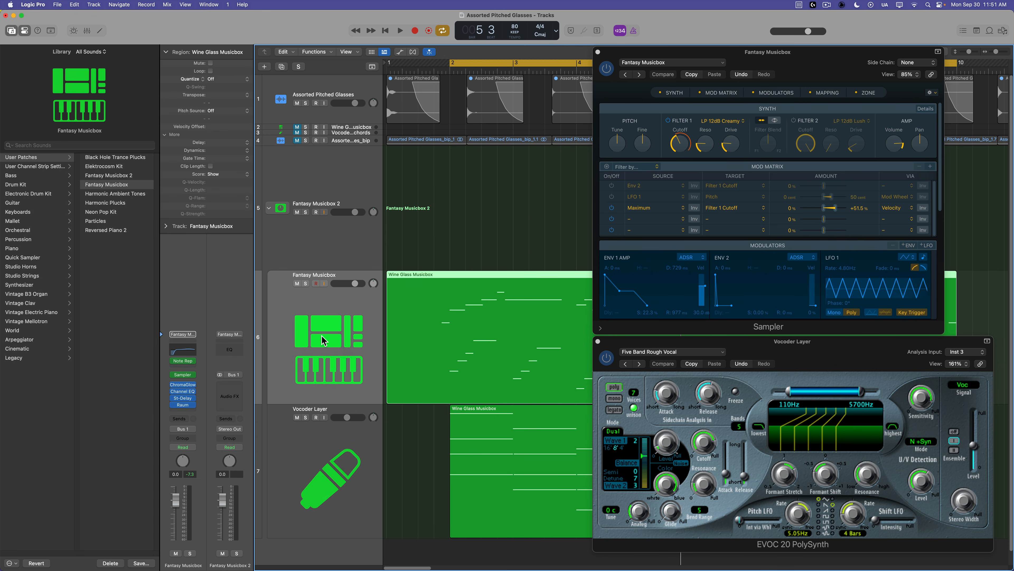
Select the summing stack, start playback, and open the Wine Glass Musicbox region in the Piano Roll to follow its notes.
{"action": "left_click", "coordinate": [326, 187]}
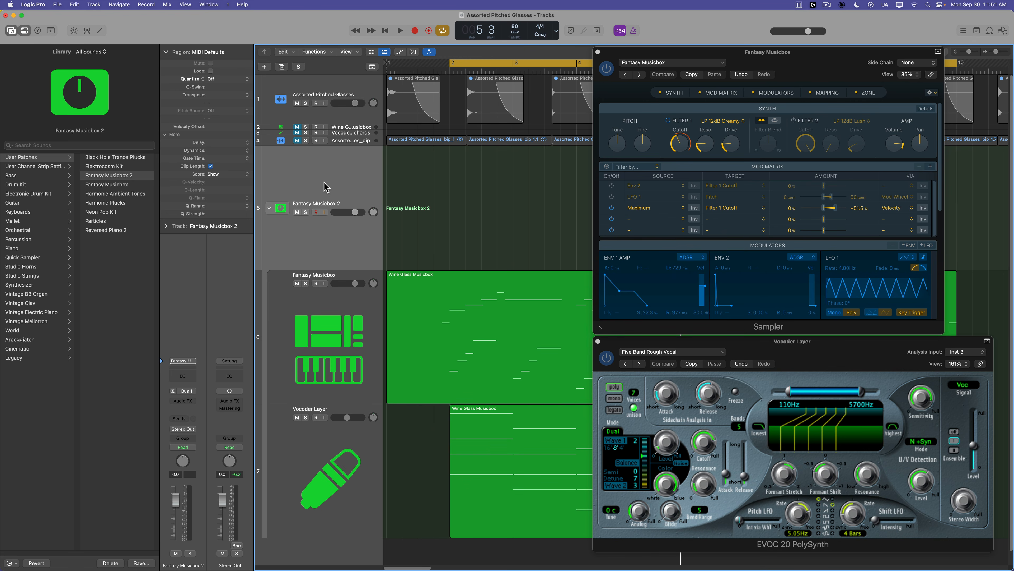
{"action": "key", "text": "space"}
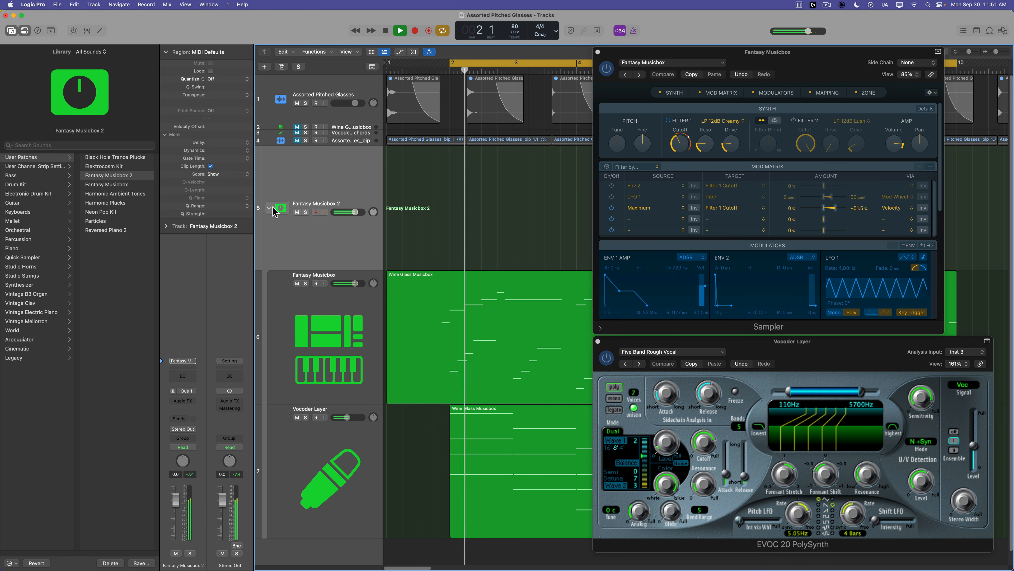
{"action": "double_click", "coordinate": [459, 317]}
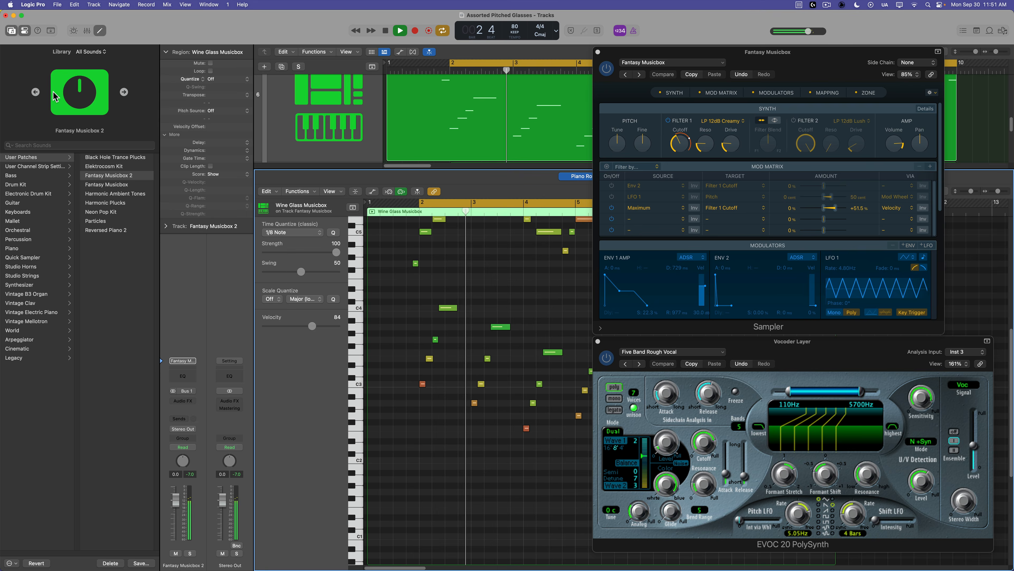
{"action": "key", "text": "y"}
{"action": "scroll", "coordinate": [354, 352], "scroll_direction": "up", "scroll_amount": 4}
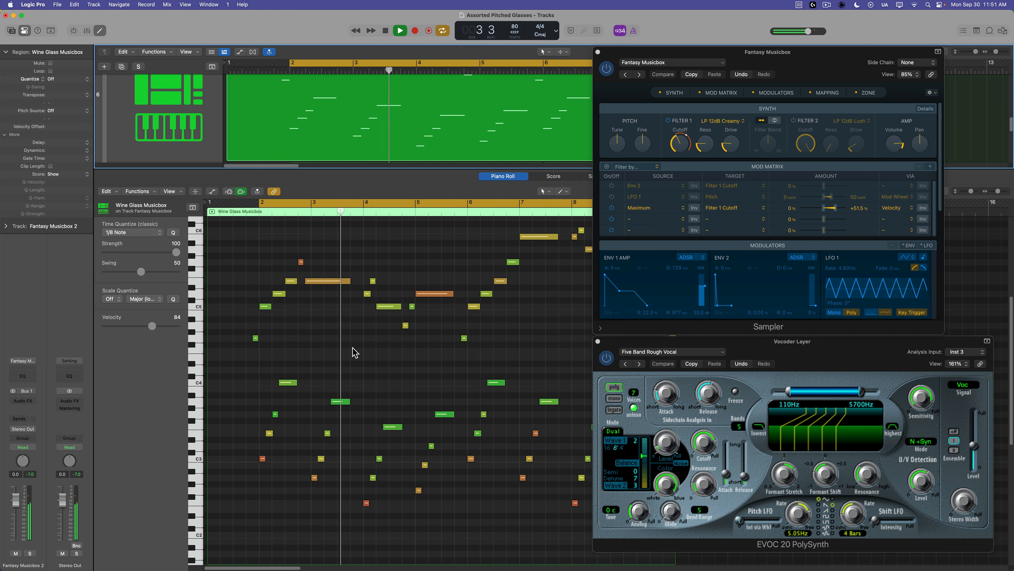
{"action": "scroll", "coordinate": [354, 352], "scroll_direction": "up", "scroll_amount": 1}
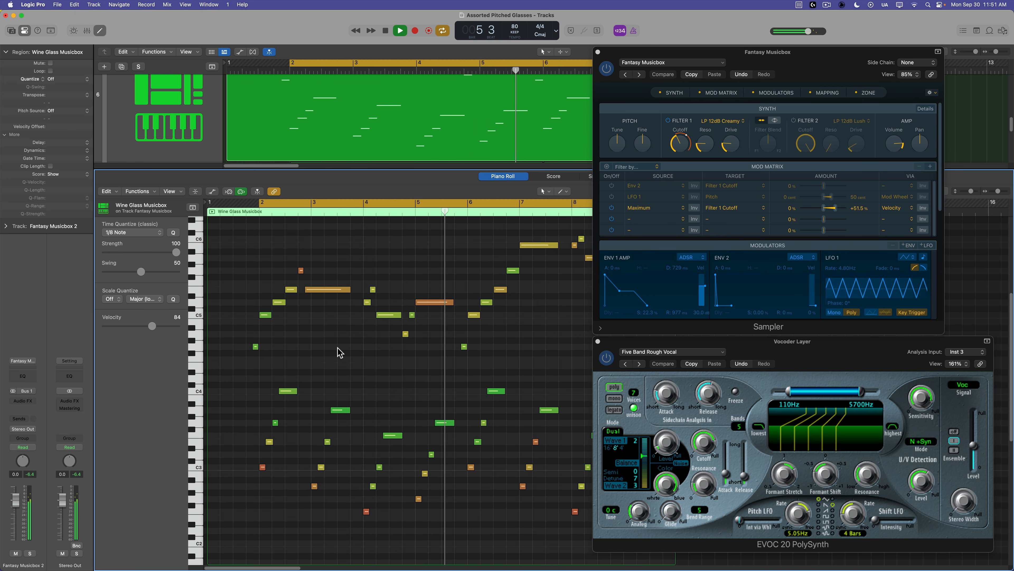
Lower the vocoder's output level on the Vocoder Layer to about -17 dB while playback continues.
{"action": "left_click_drag", "start_coordinate": [974, 446], "coordinate": [977, 451]}
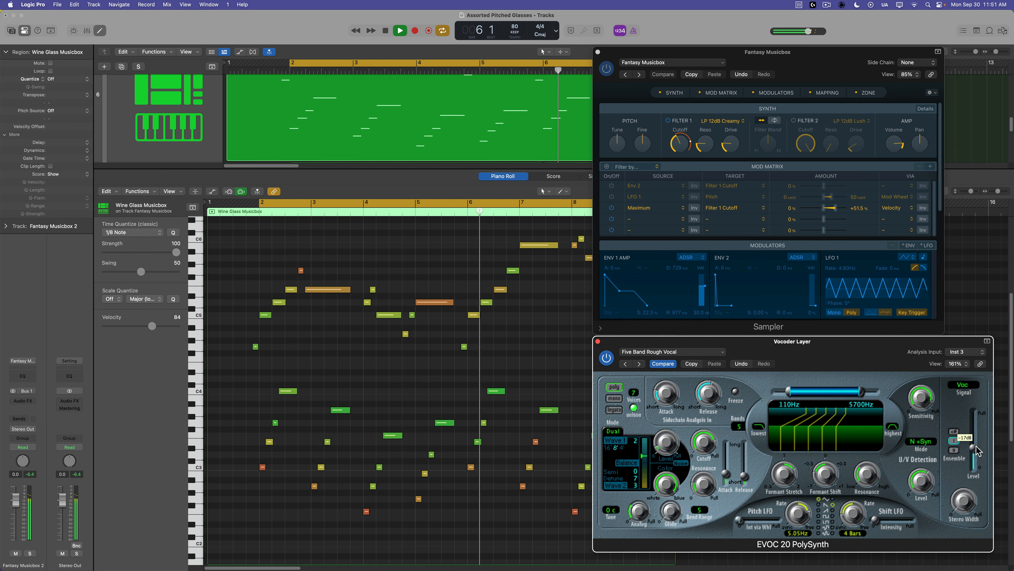
{"action": "left_click", "coordinate": [540, 346]}
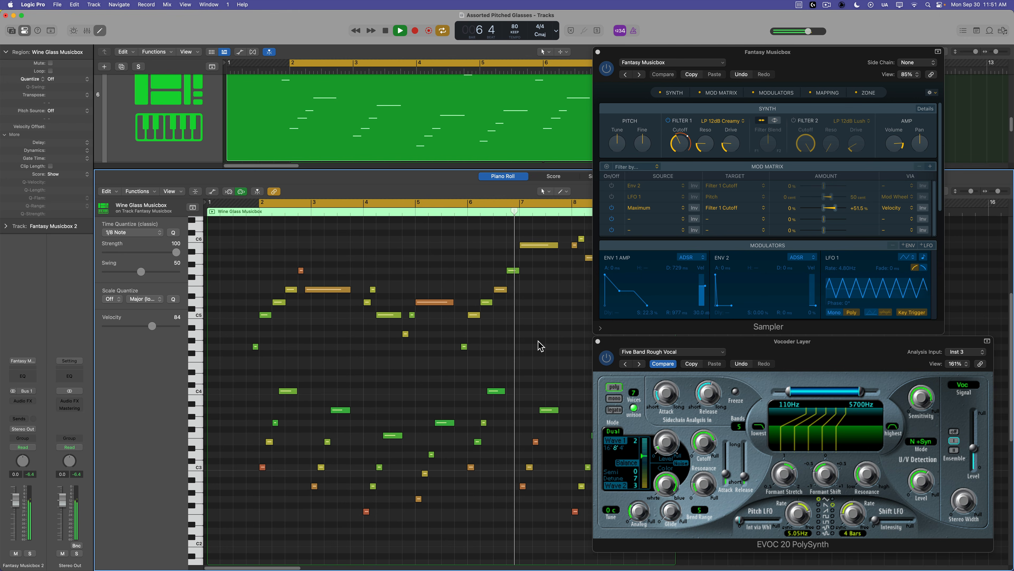